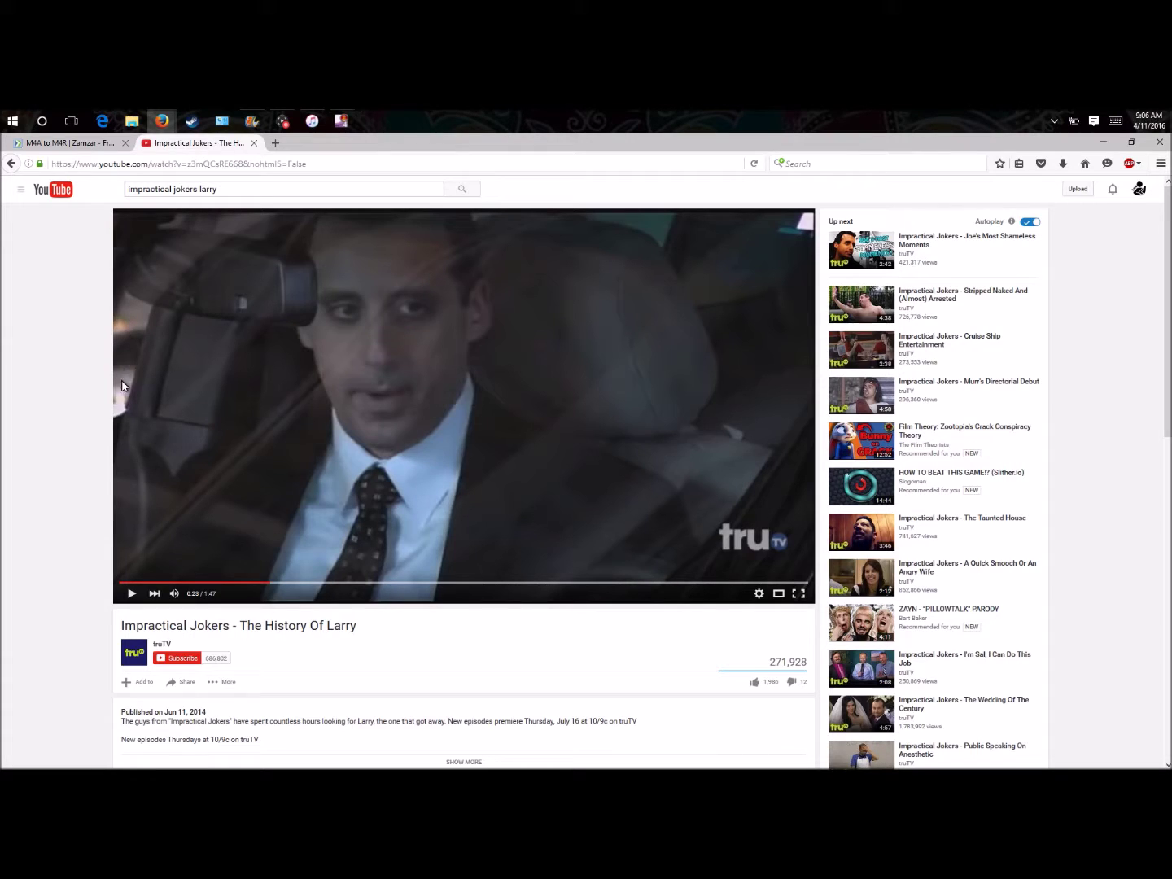
- Move the Game Capture HD window aside and launch Expression Encoder Screen Capture
left_click(283, 121)
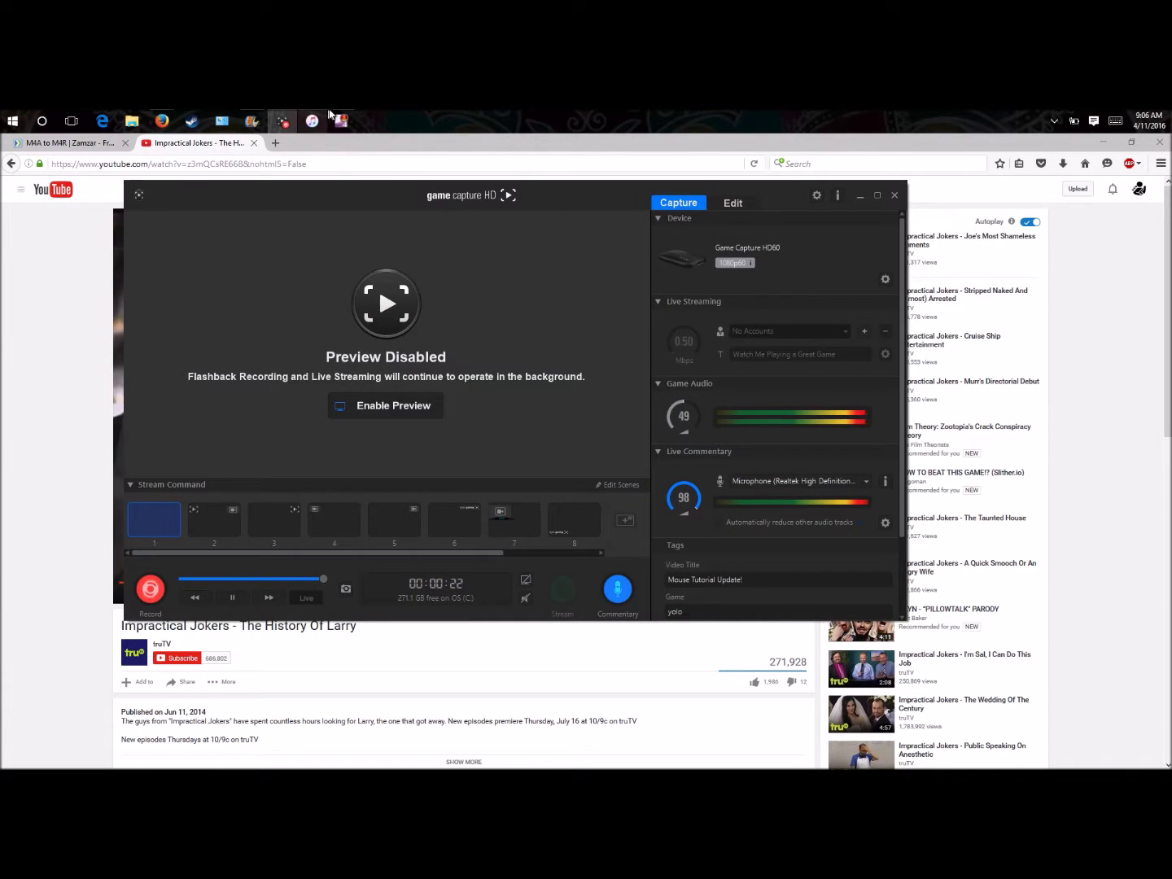
left_click(861, 194)
left_click(340, 120)
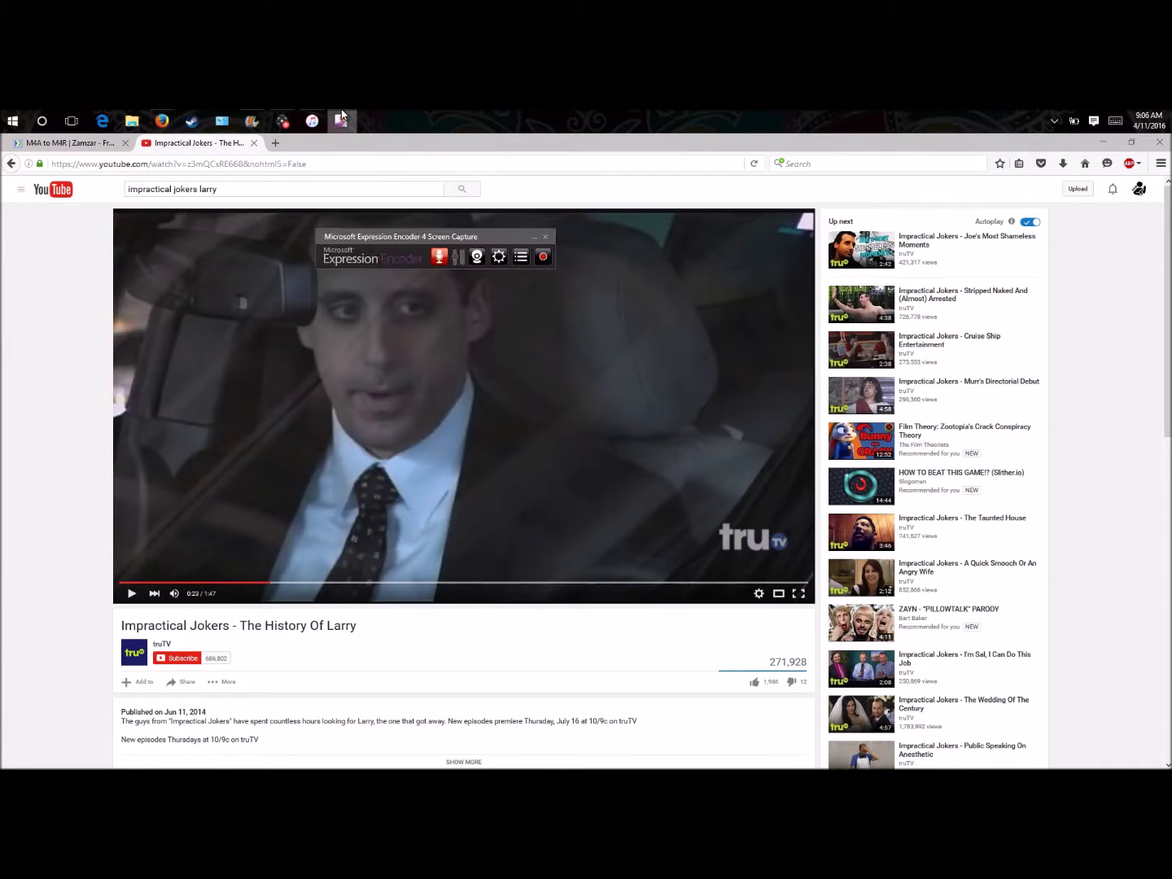
- Enable the Intel Display Audio source in the capture audio settings and begin selecting a region
left_click(496, 255)
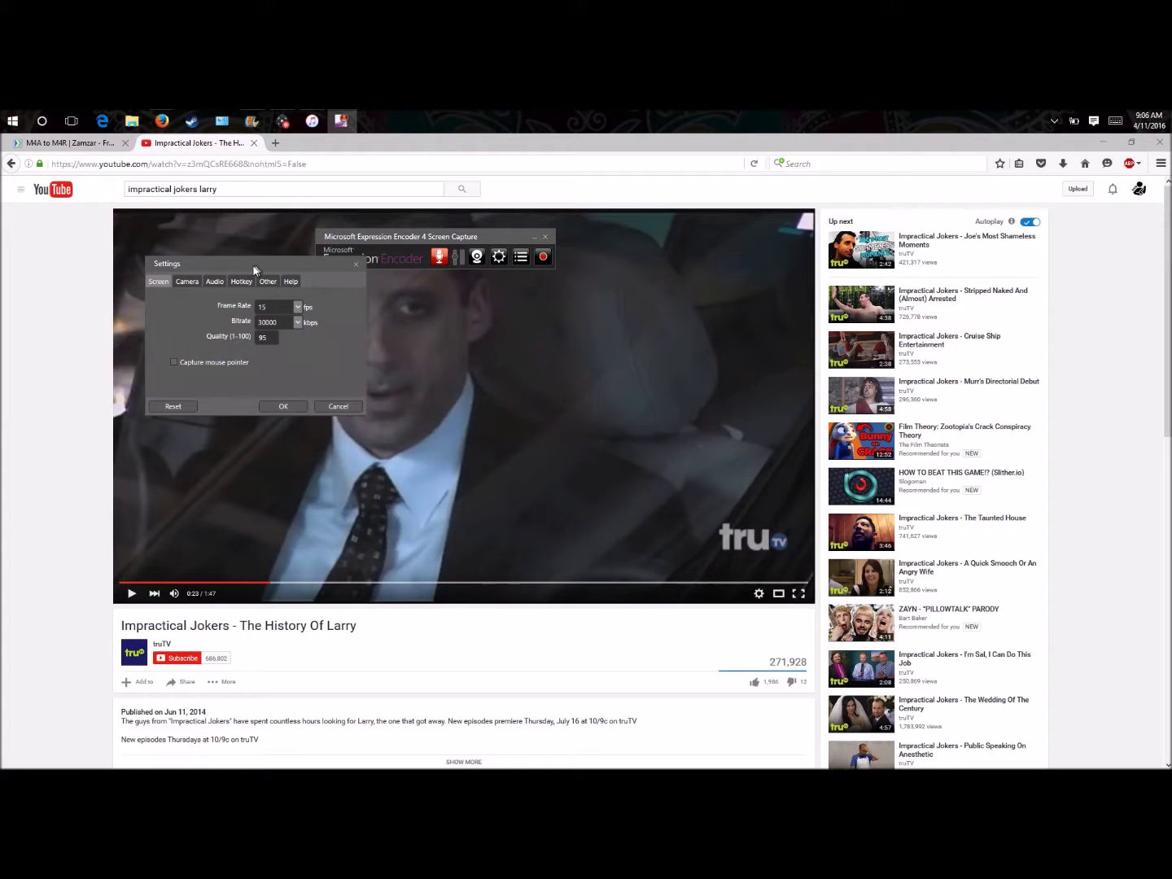
left_click(215, 282)
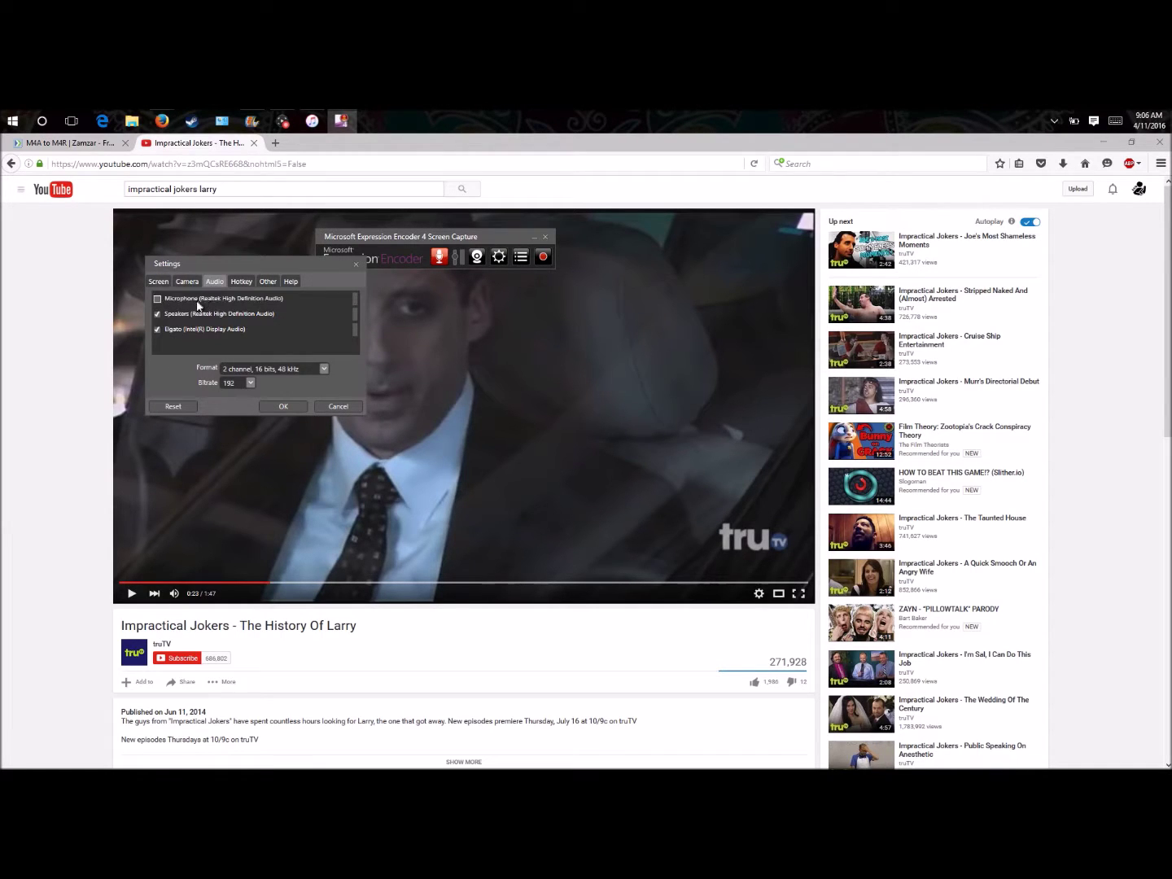
left_click(158, 329)
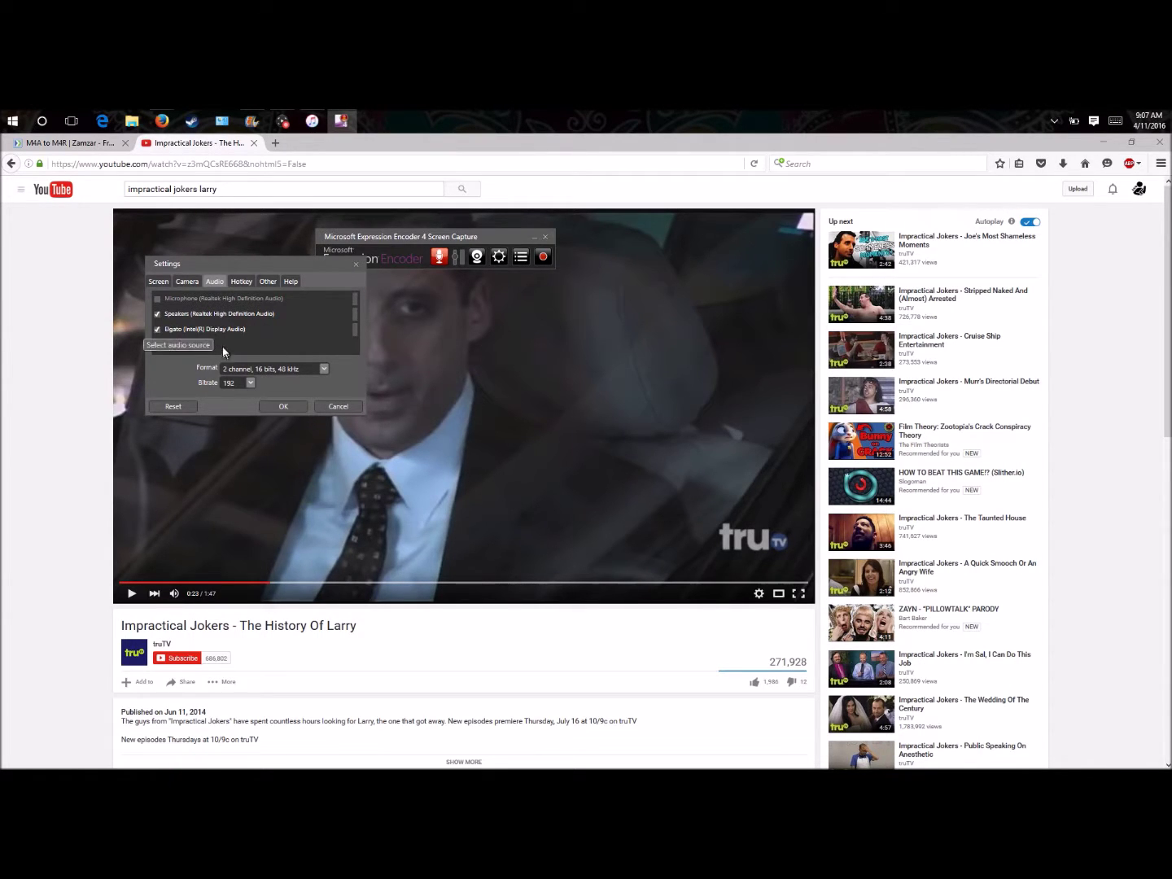
left_click(295, 404)
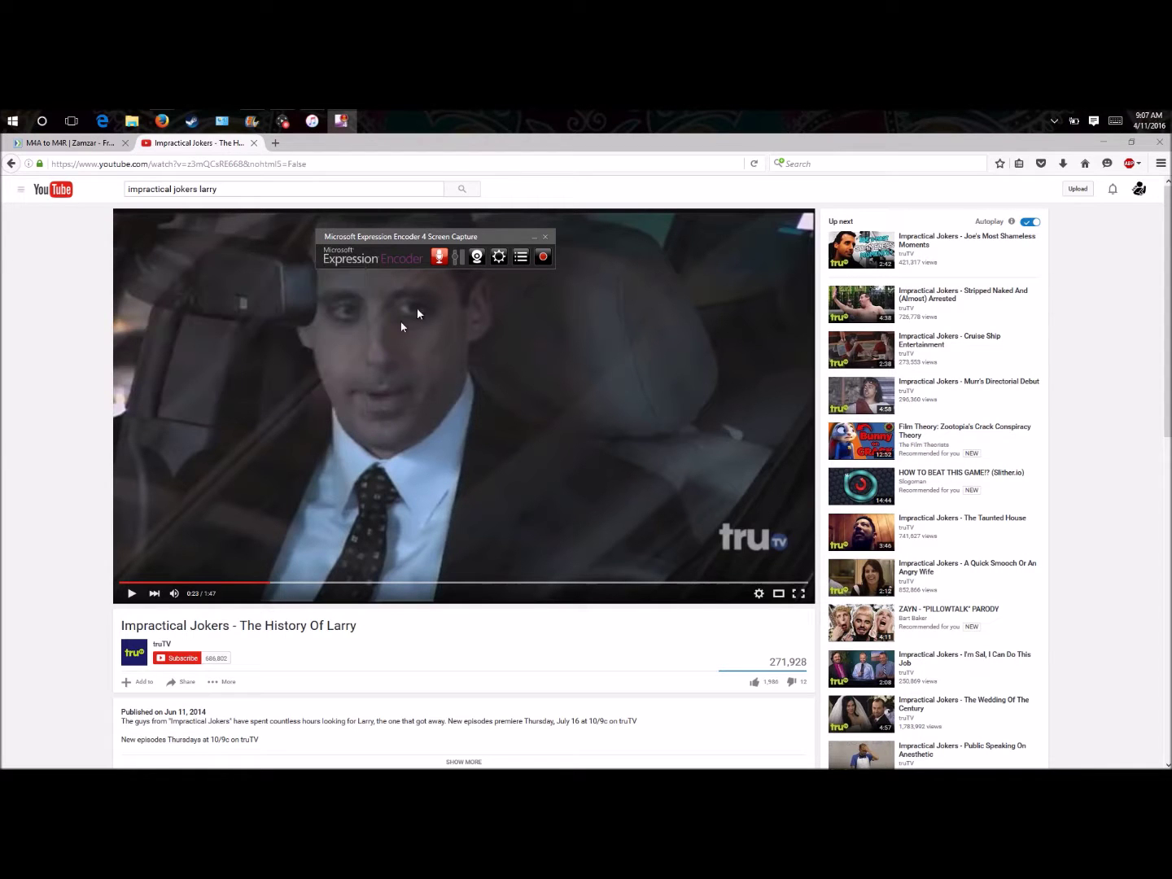
left_click(543, 258)
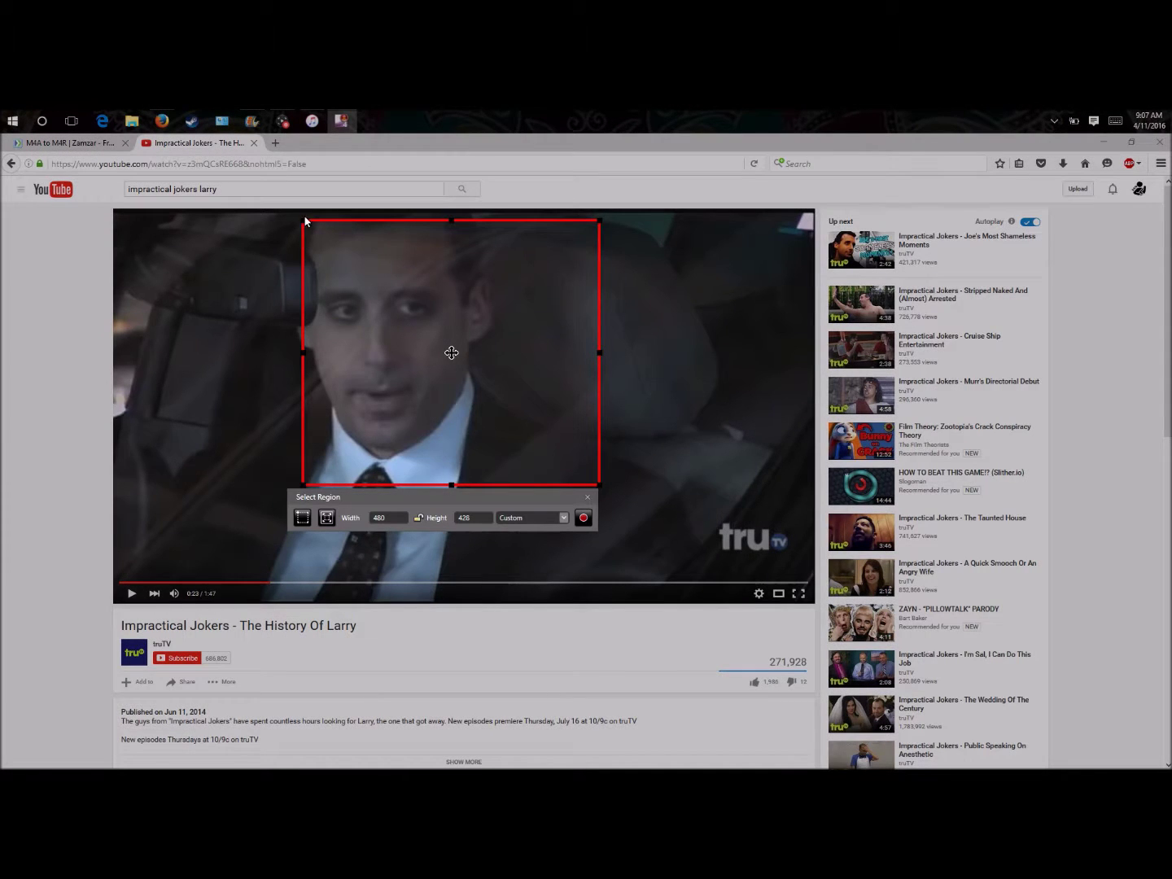
- Shrink the capture region to 96×80 and record about eleven seconds of the video from 0:13
left_click_drag(303, 220, 570, 453)
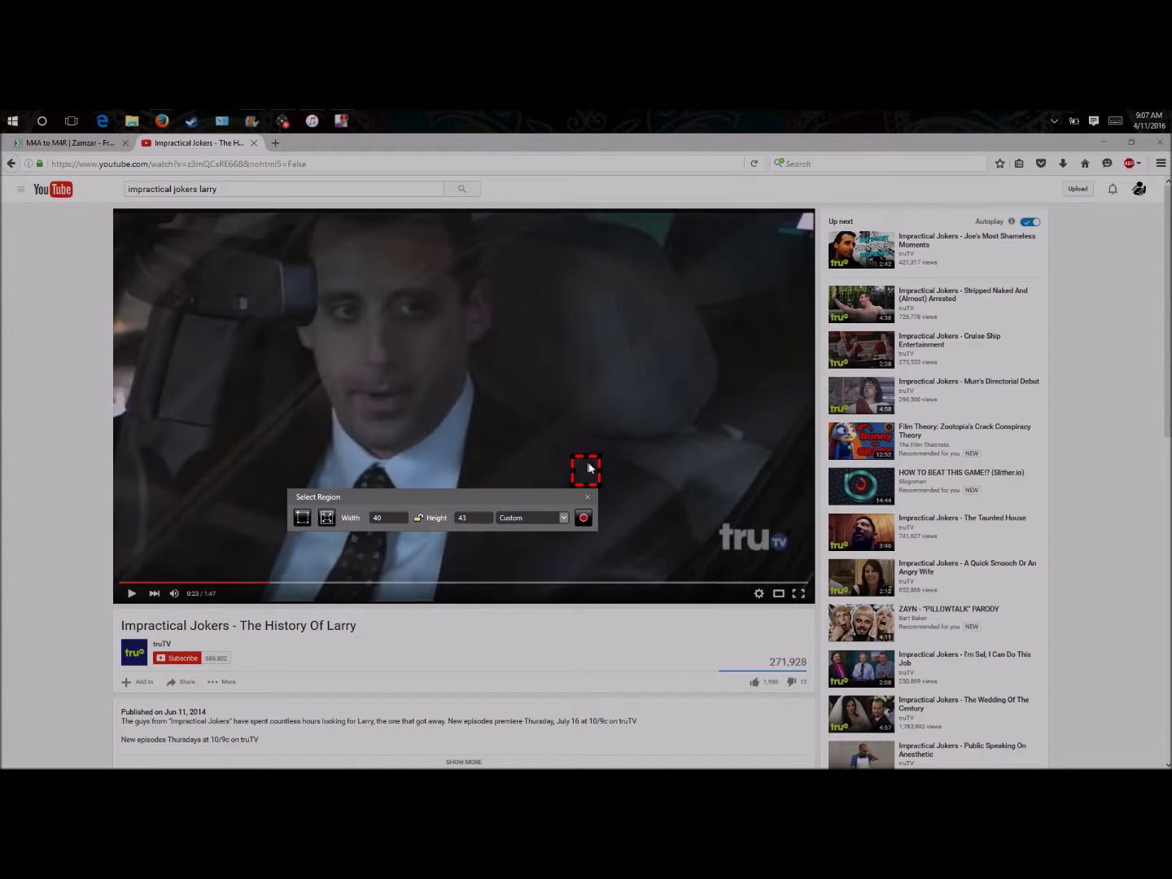
left_click_drag(605, 470, 62, 453)
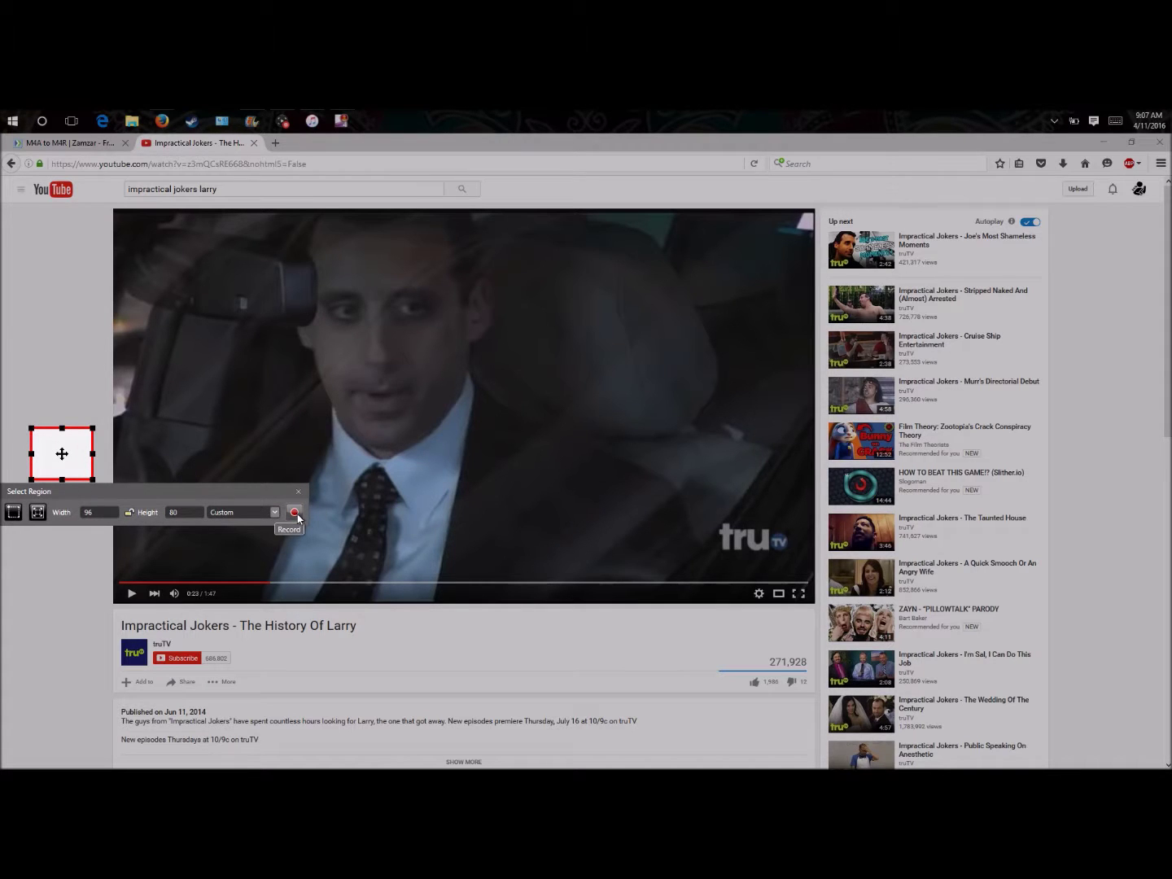
left_click(295, 513)
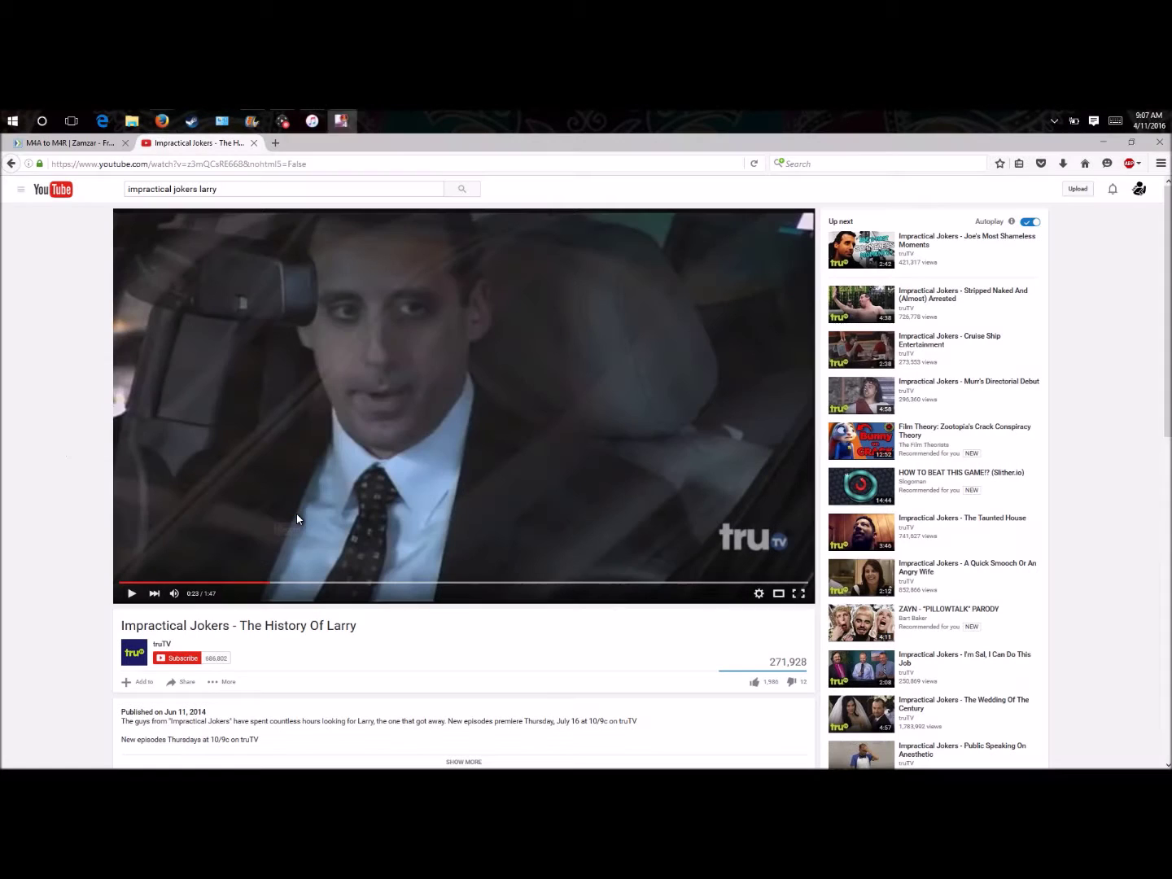
left_click(212, 583)
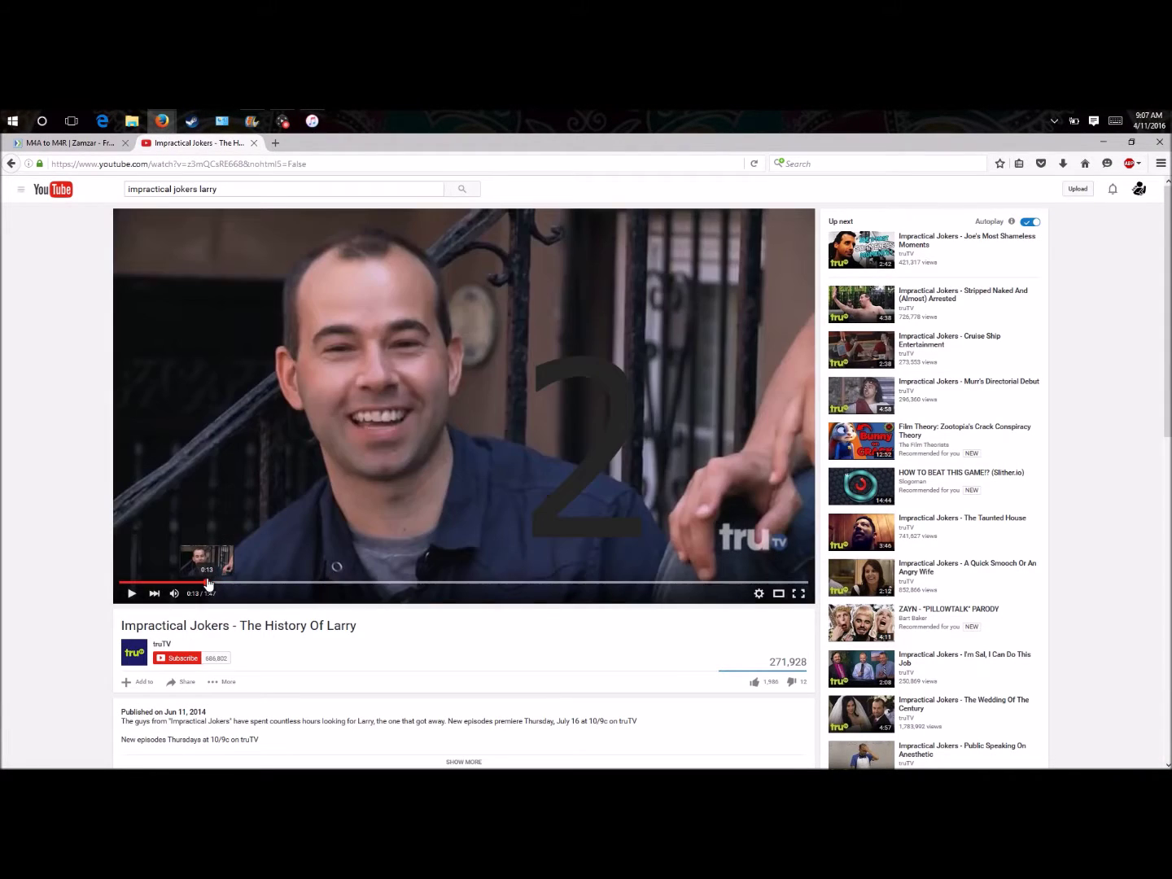
left_click(133, 596)
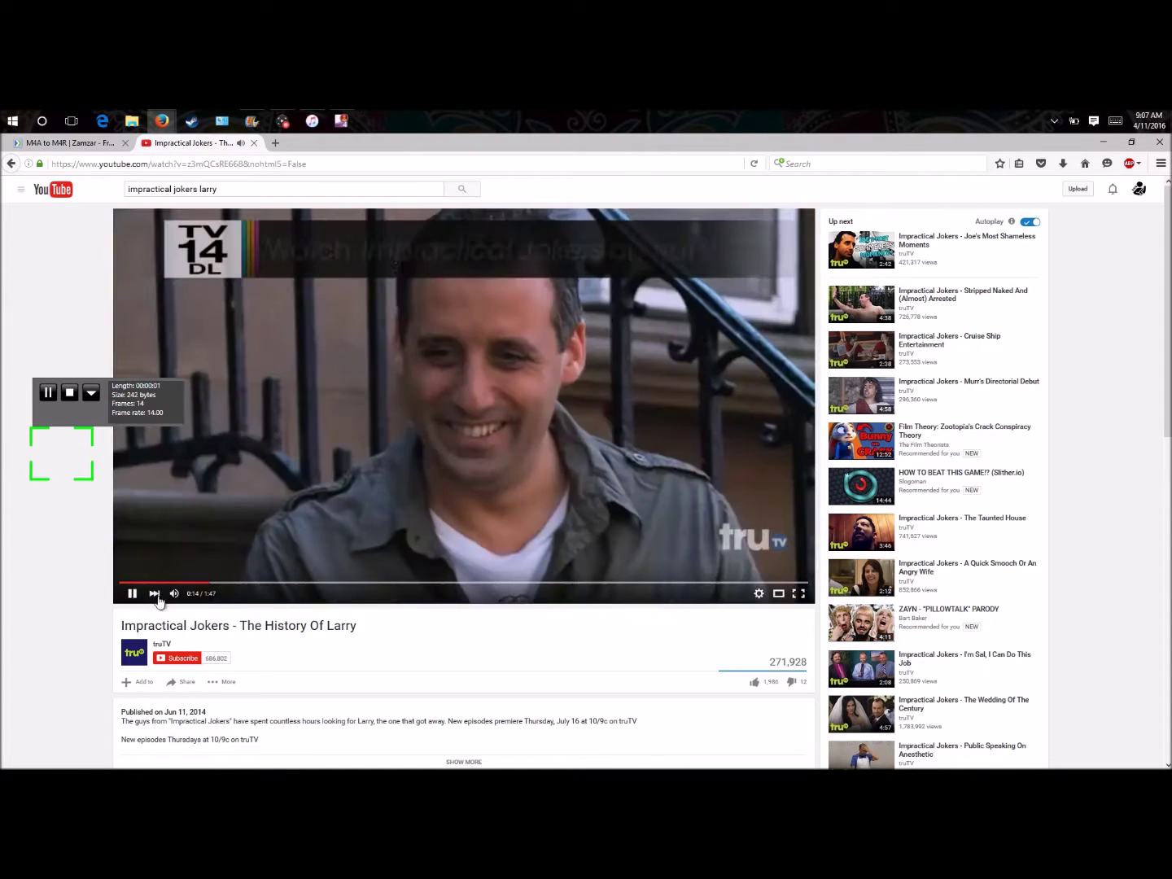
key("XF86AudioLowerVolume")
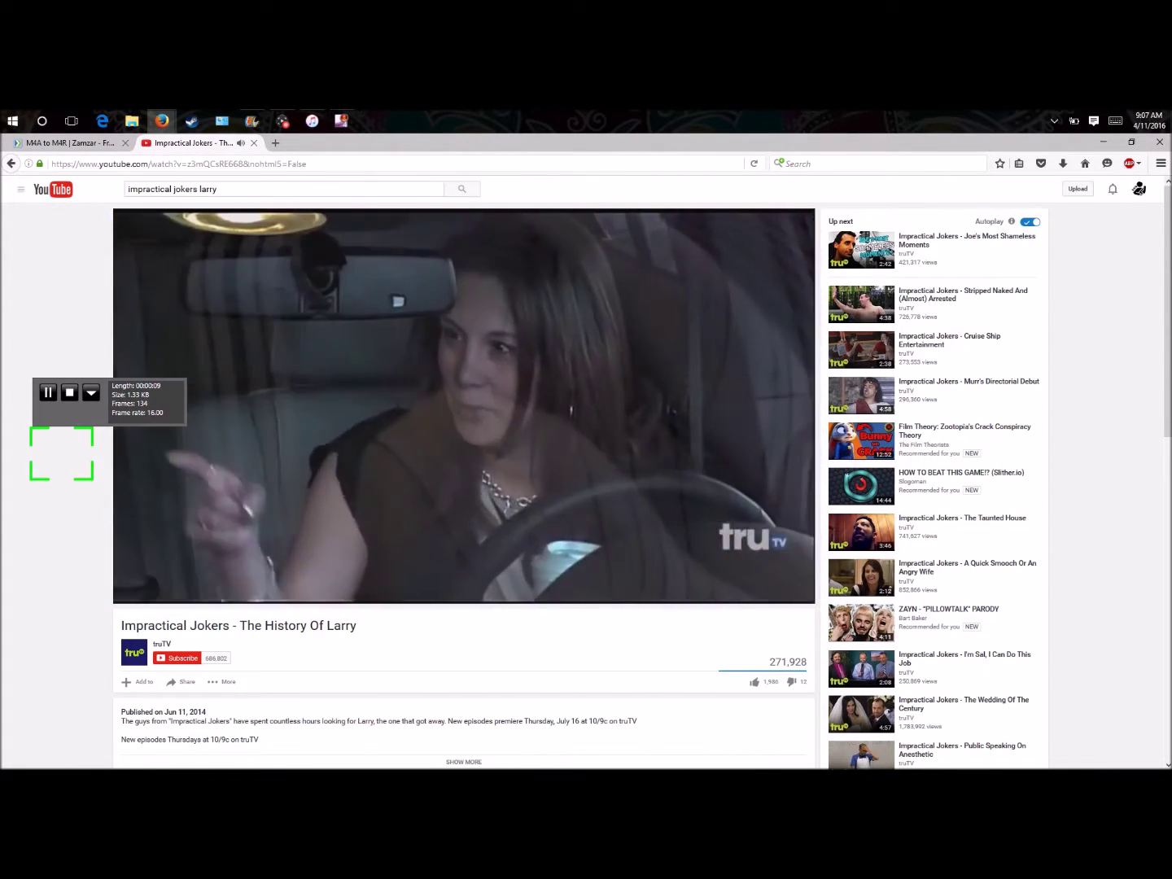
left_click(70, 391)
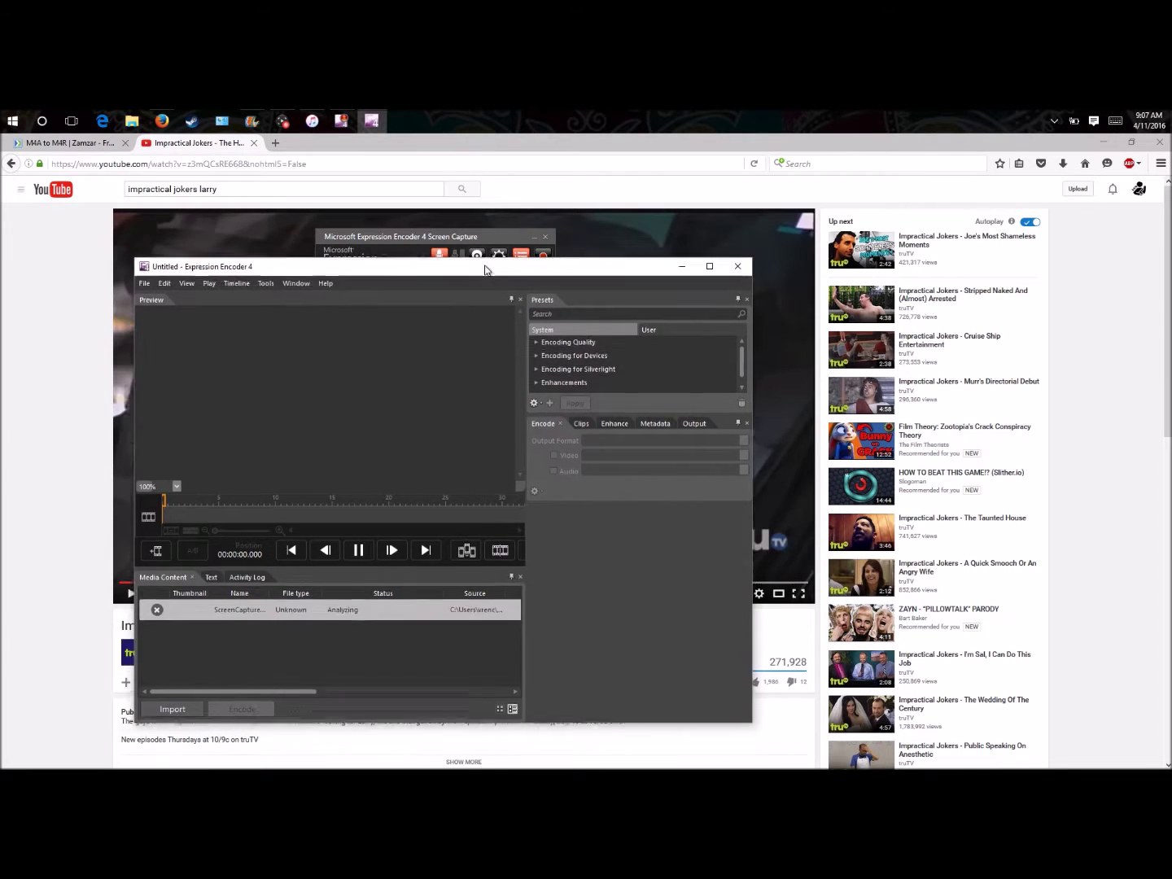
- Drag the Expression Encoder 4 window holding the new capture up and to the right
left_click_drag(463, 265, 556, 201)
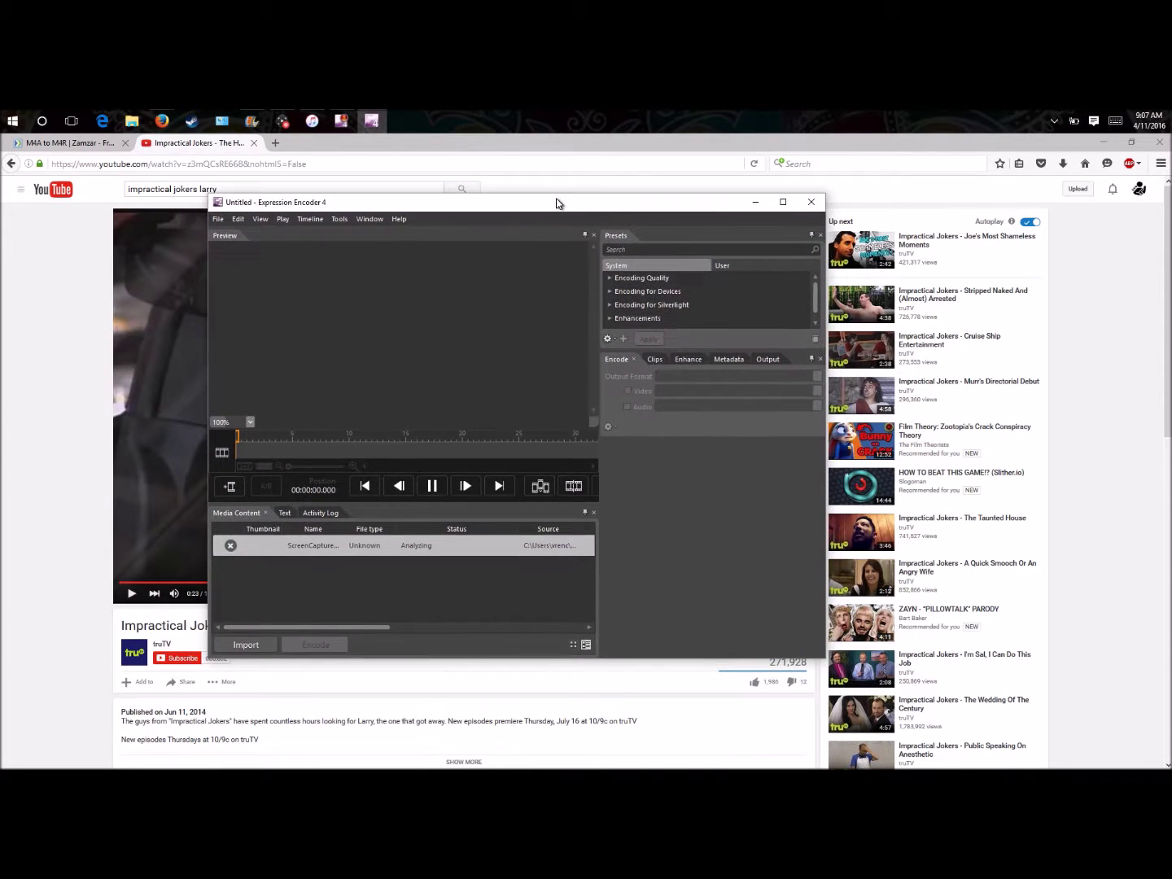
- Apply the VC-1 Xbox 360 HD 720p preset from Encoding for Devices > WMV
left_click(612, 292)
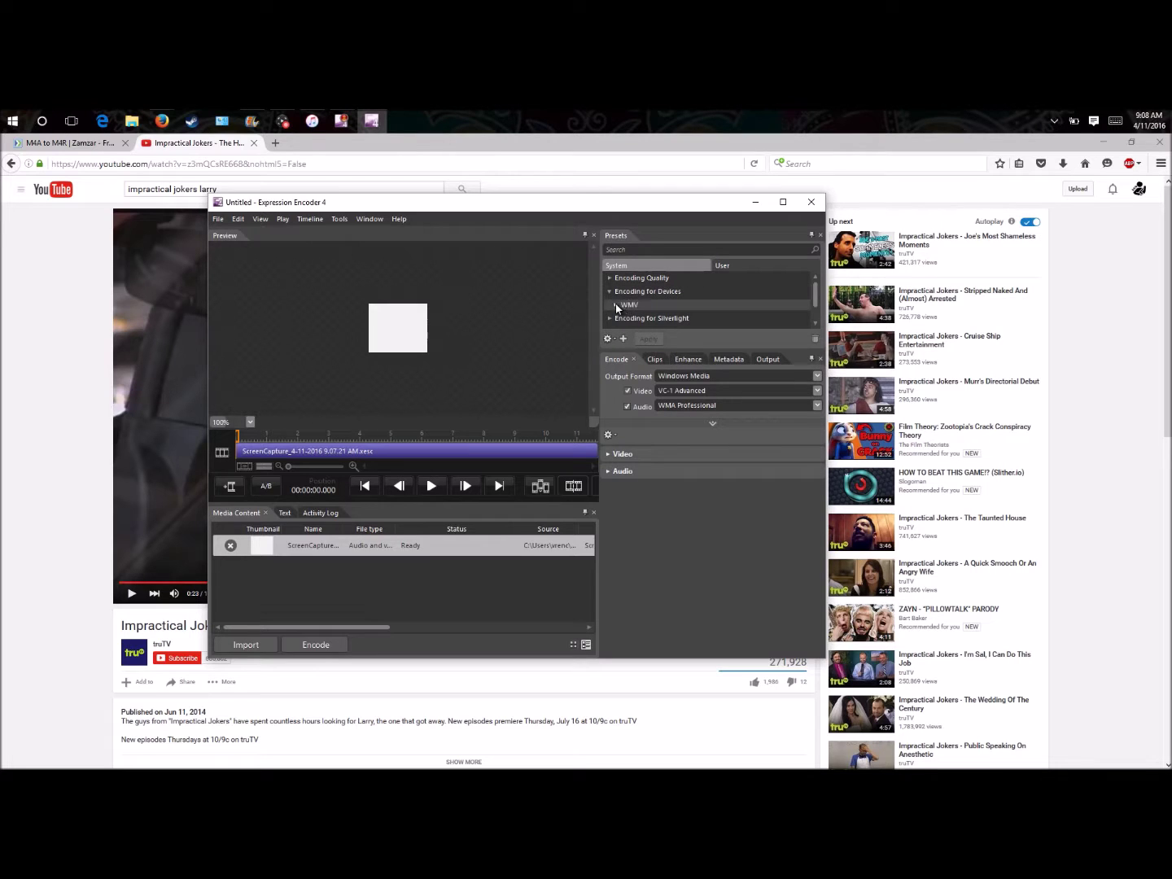
left_click(615, 304)
left_click(785, 202)
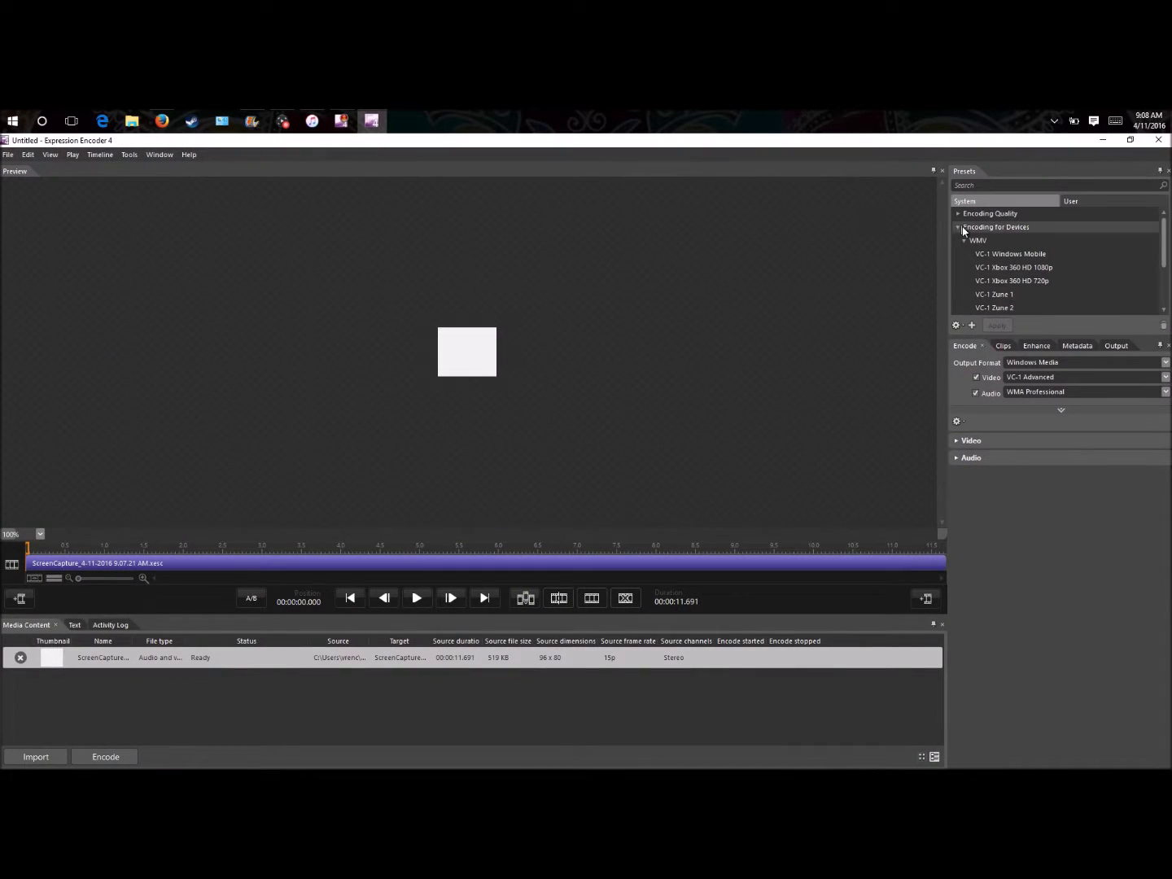
left_click(1020, 280)
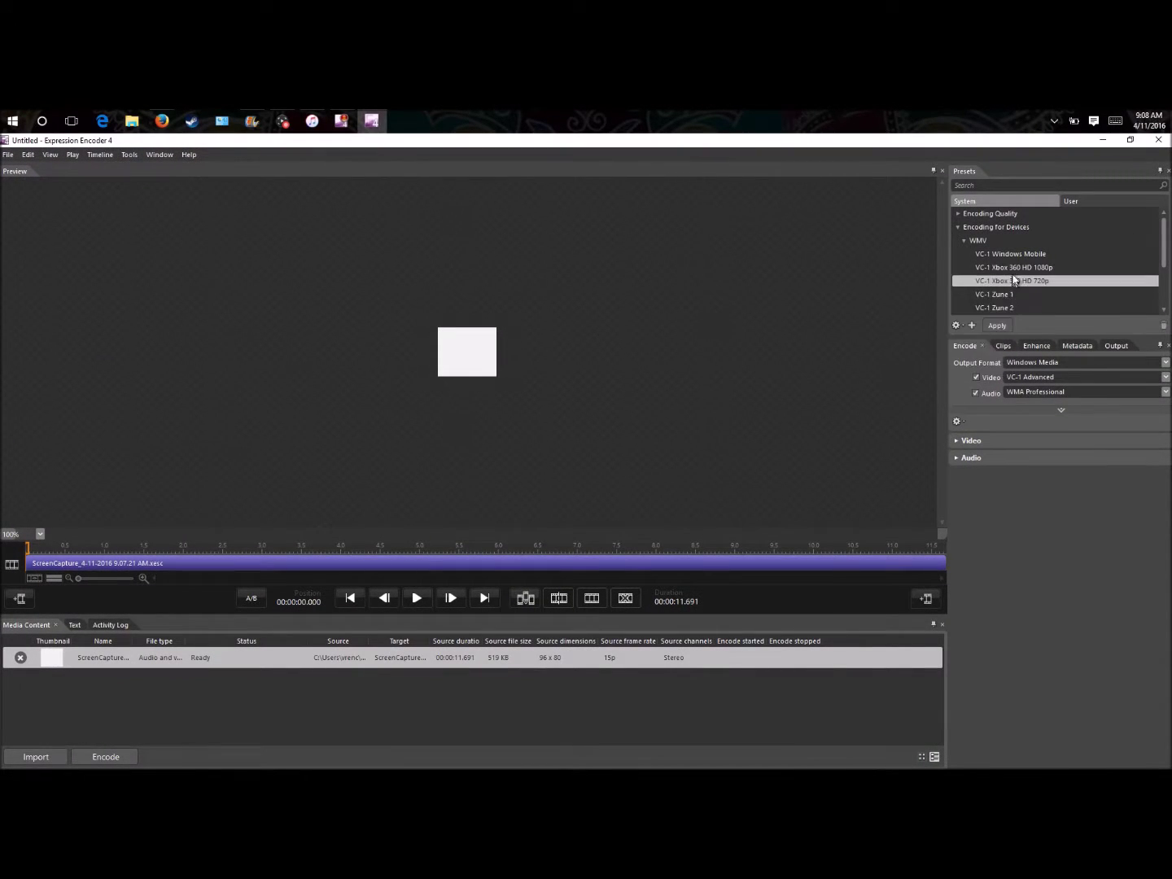
left_click(997, 324)
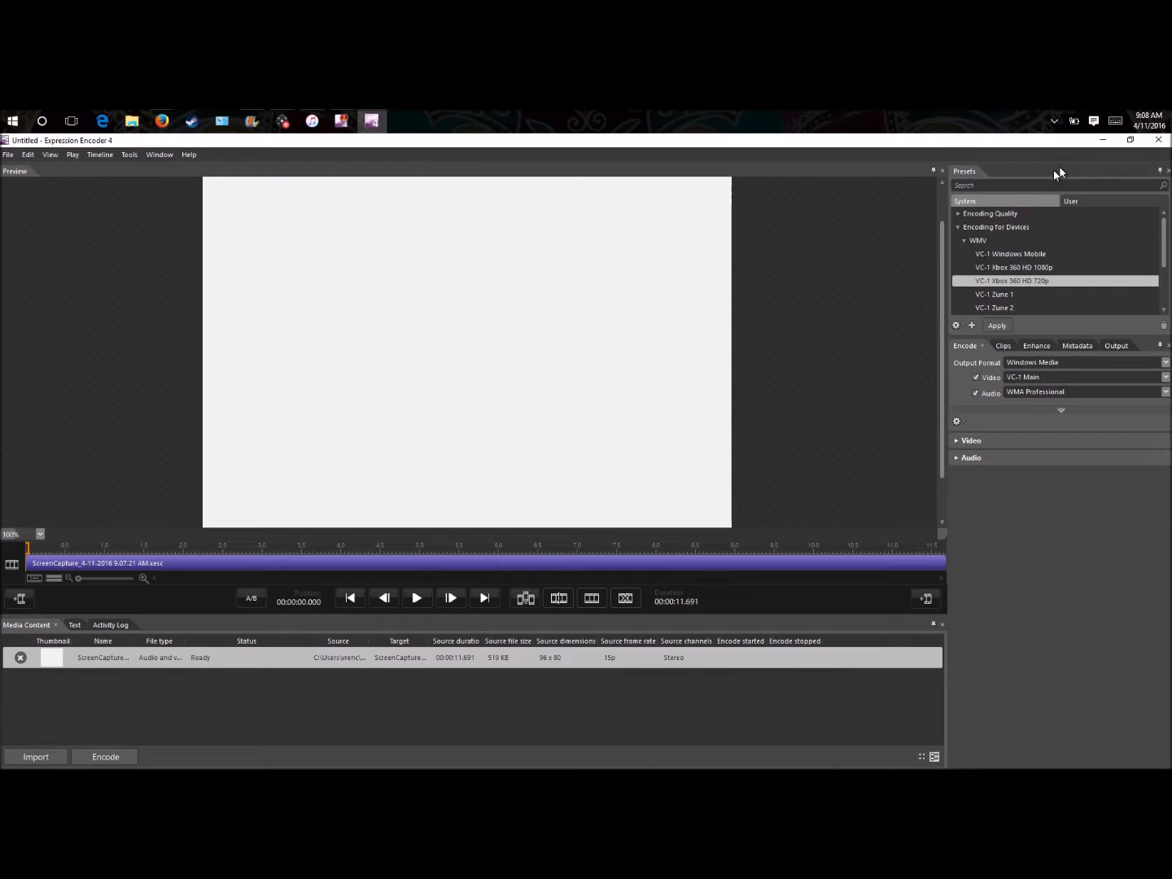
- Keep the video frame rate at Source and start encoding the capture
left_click(958, 442)
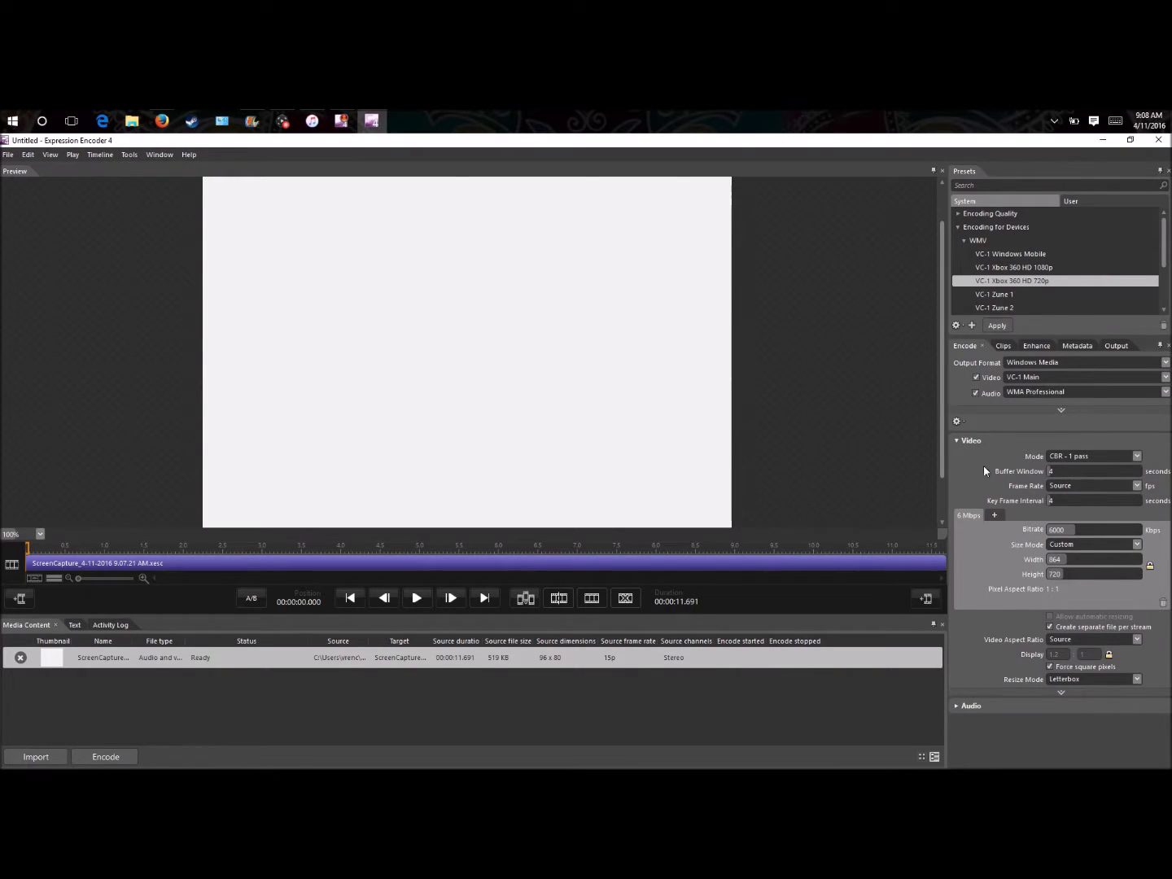
left_click(1137, 486)
left_click(1091, 517)
left_click(7, 154)
left_click(25, 256)
- Close Expression Encoder without saving and browse File Explorer to the OneDrive Documents folder
left_click(1160, 142)
left_click(598, 467)
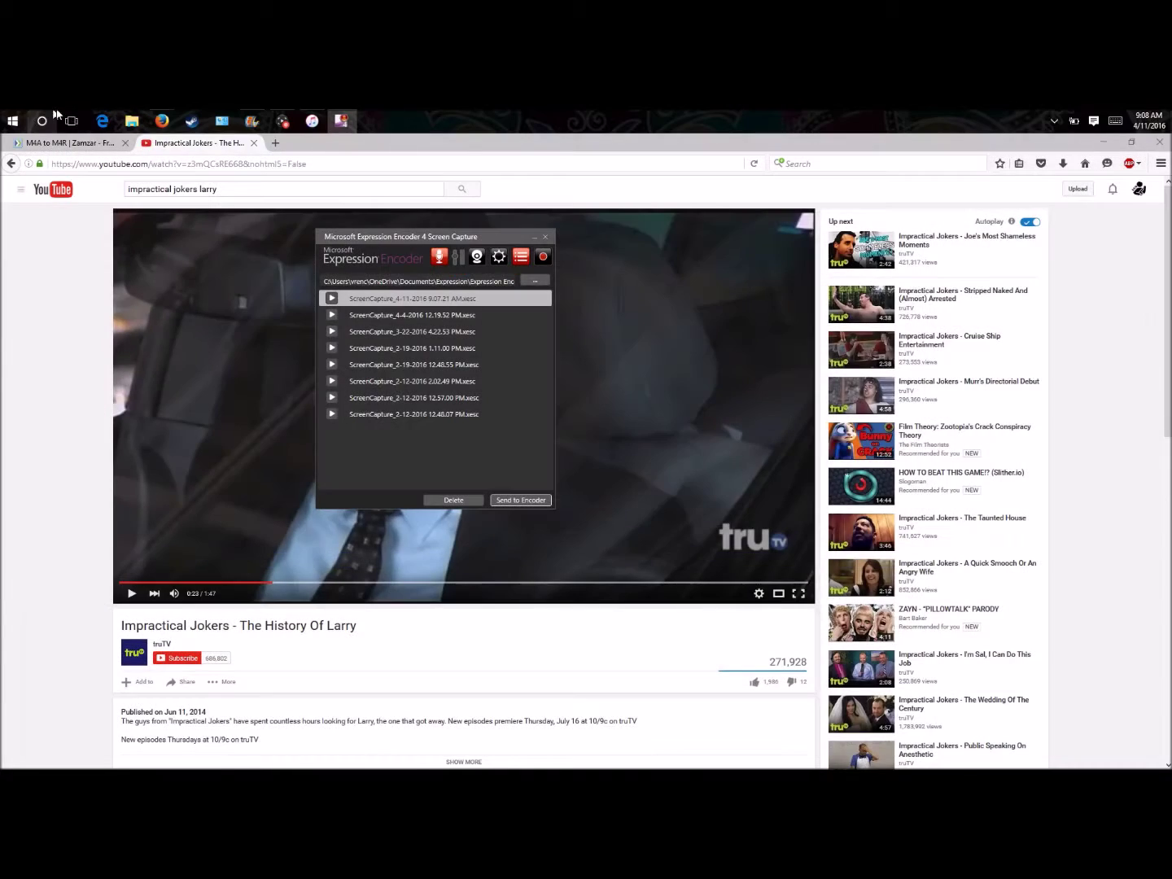
left_click(134, 119)
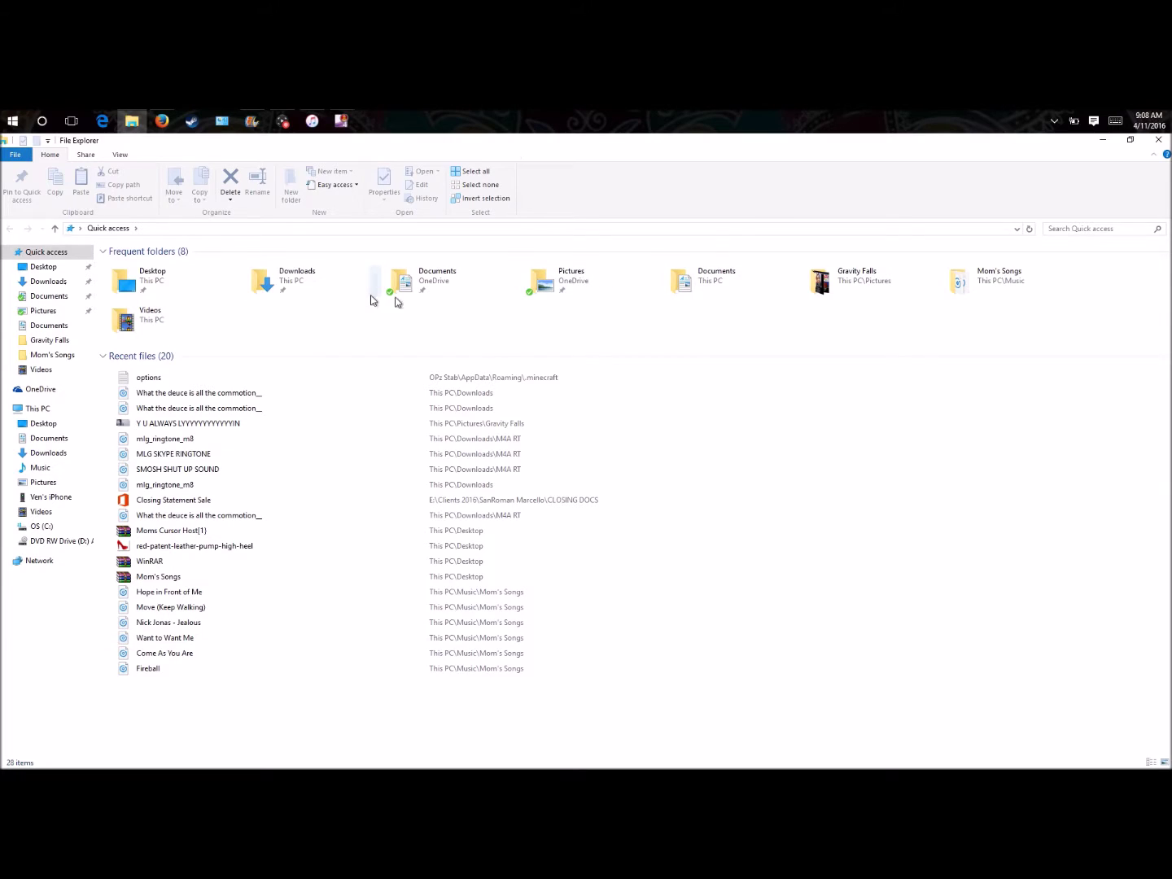
left_click(40, 526)
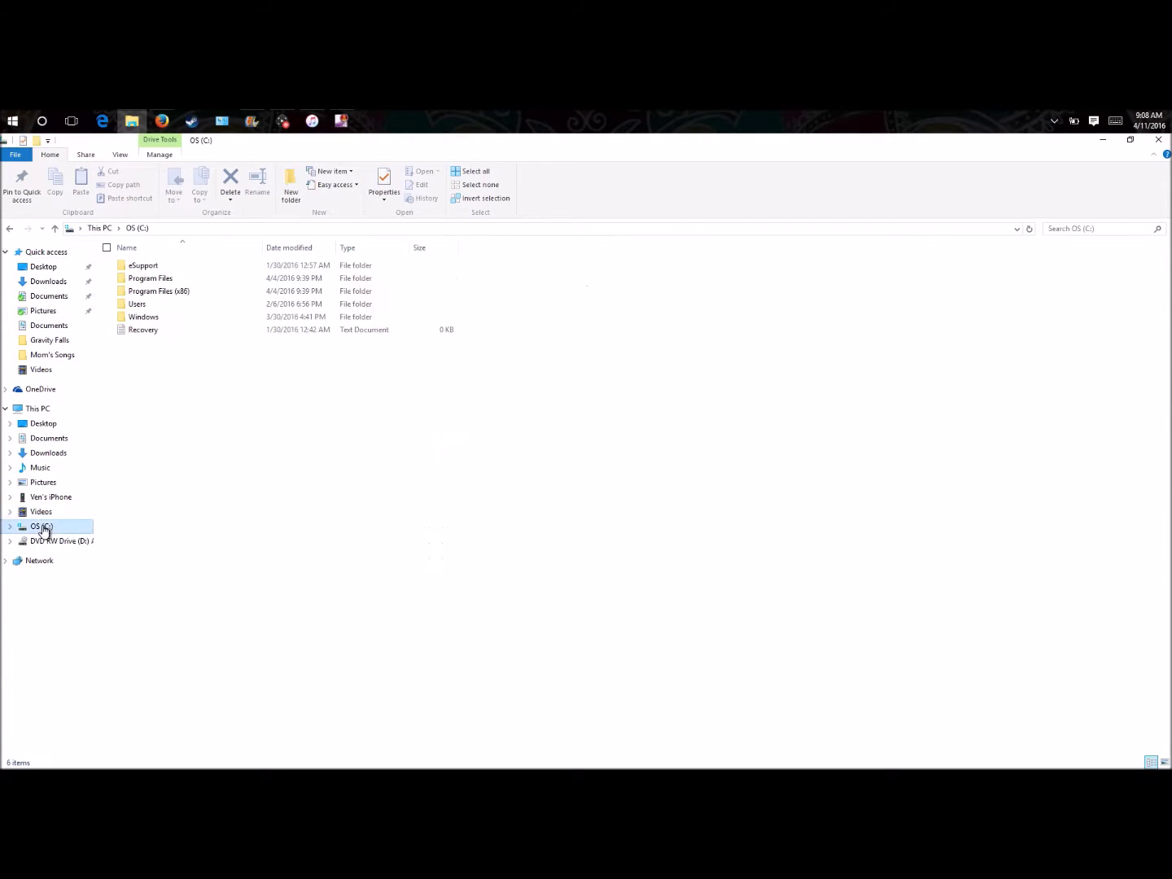
double_click(143, 305)
double_click(157, 289)
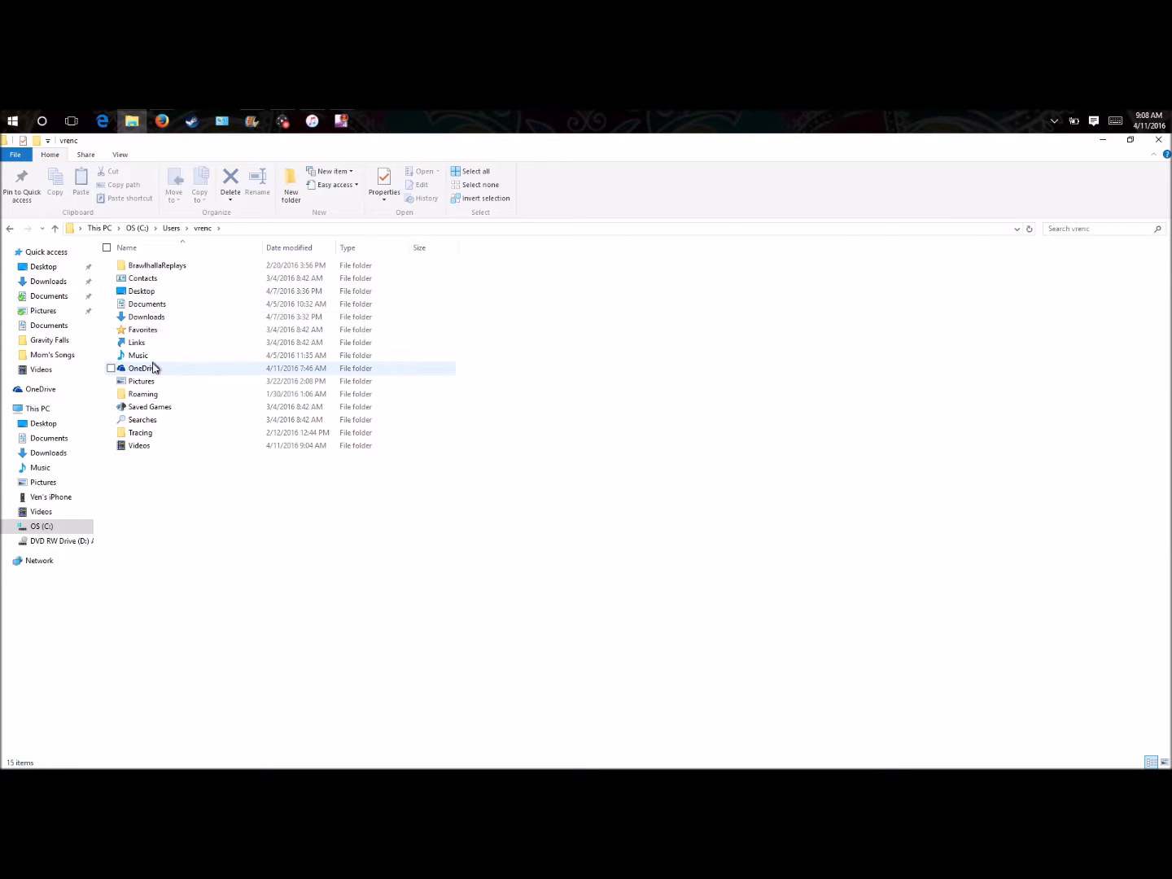
double_click(150, 368)
double_click(160, 268)
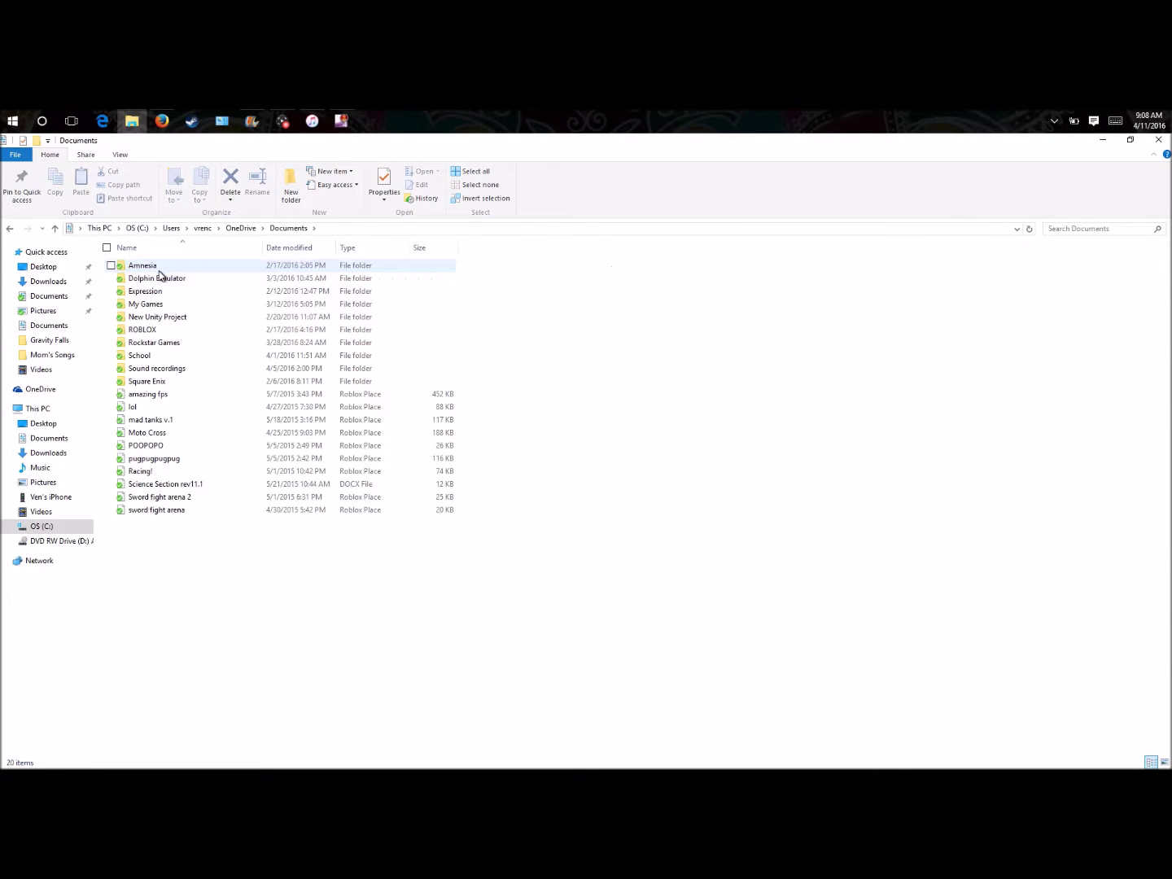
- Open Expression > Expression Encoder > Output and the newest VENEVICUS output folder
left_click(159, 294)
double_click(158, 293)
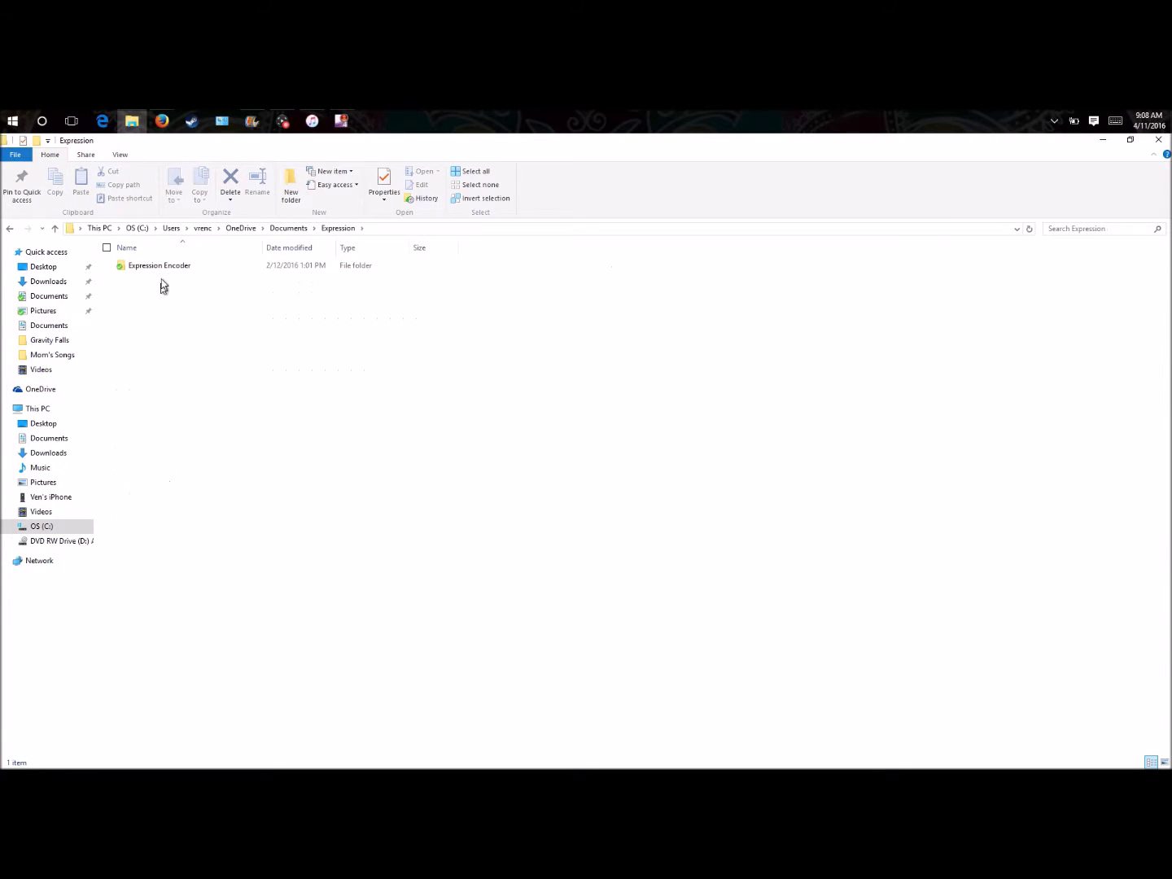
double_click(163, 266)
left_click(165, 279)
double_click(164, 278)
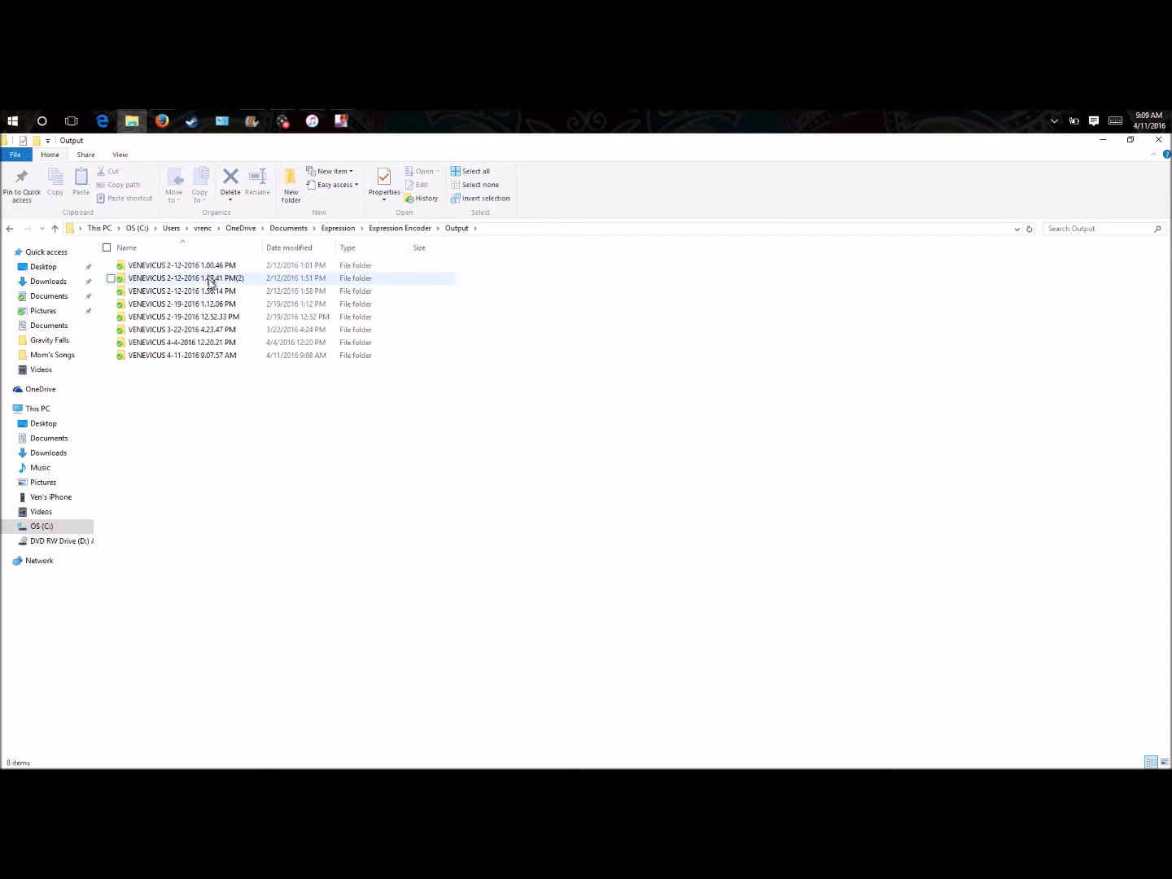
double_click(192, 359)
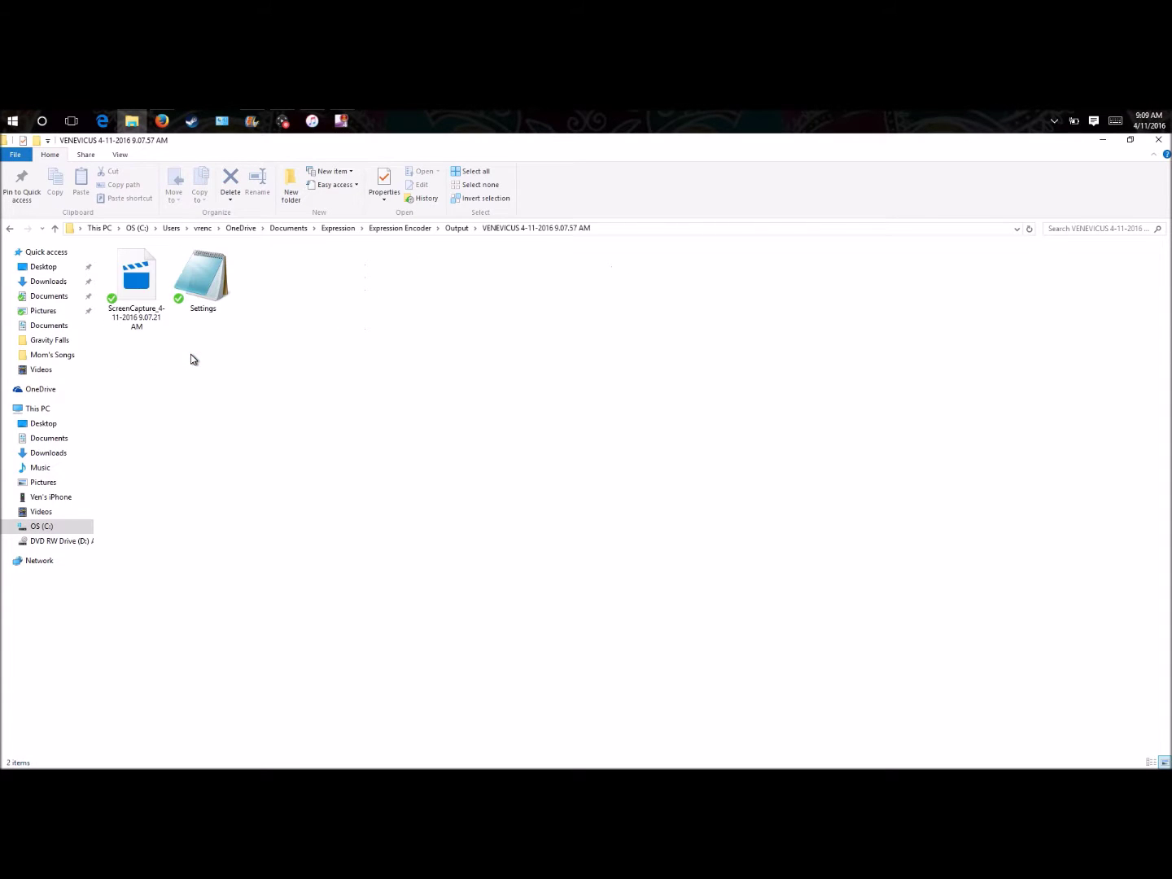
left_click(137, 309)
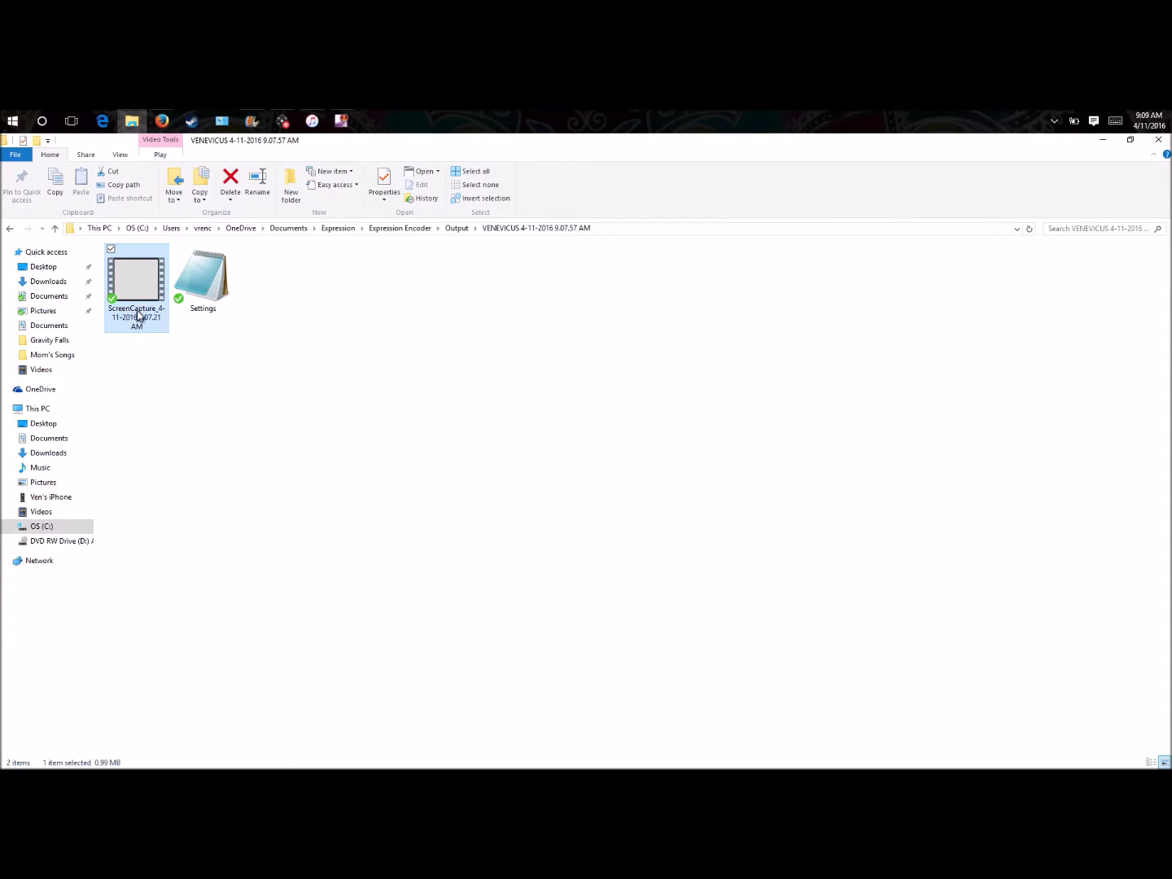
left_click(150, 337)
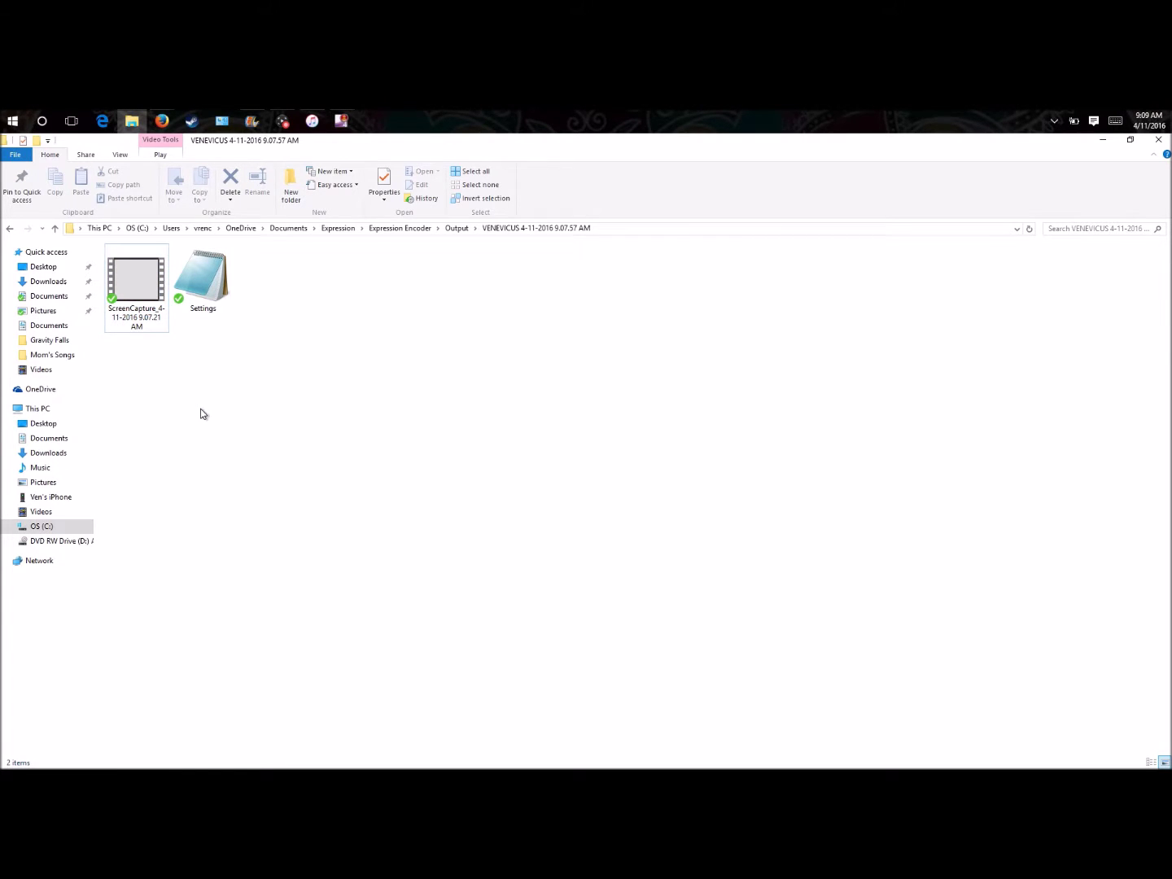
mouse_move(146, 114)
- In Movie Maker, start adding a video and browse to the OneDrive folder on C:
left_click(252, 121)
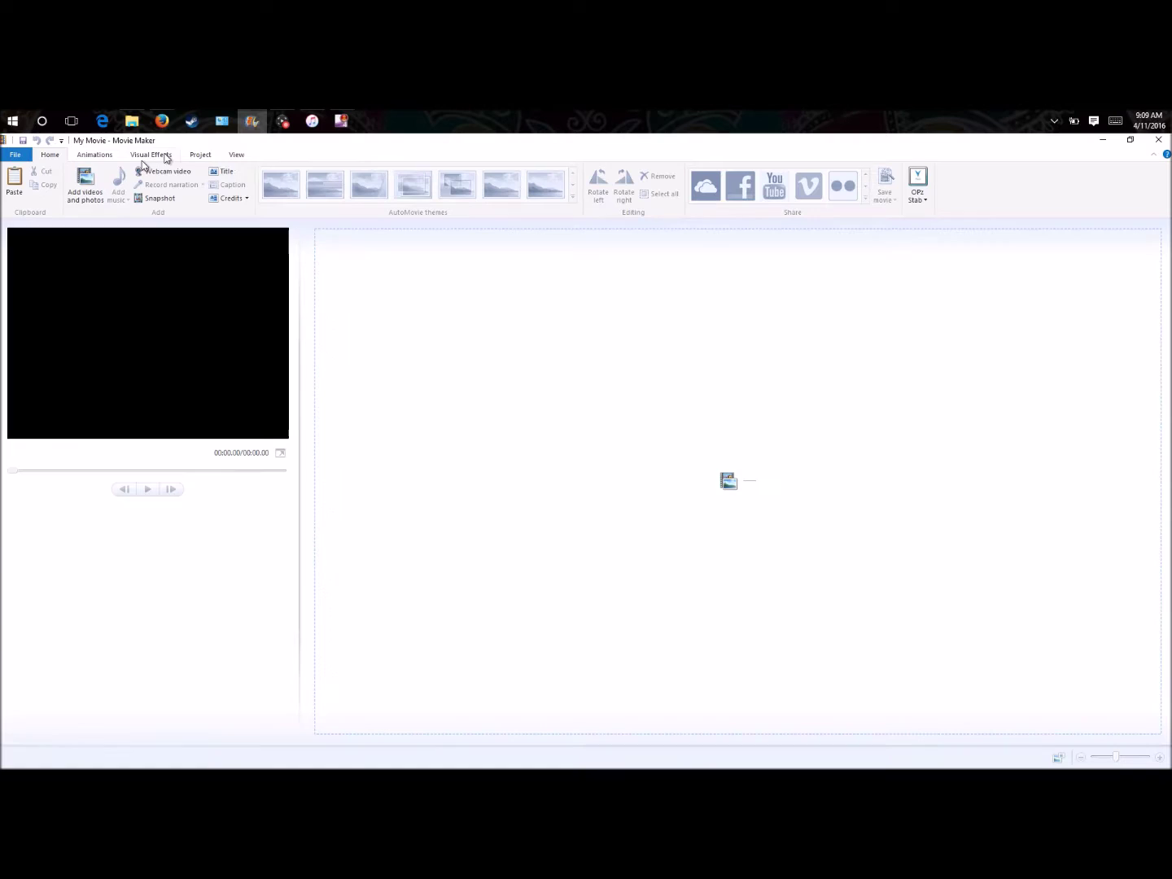
left_click(83, 191)
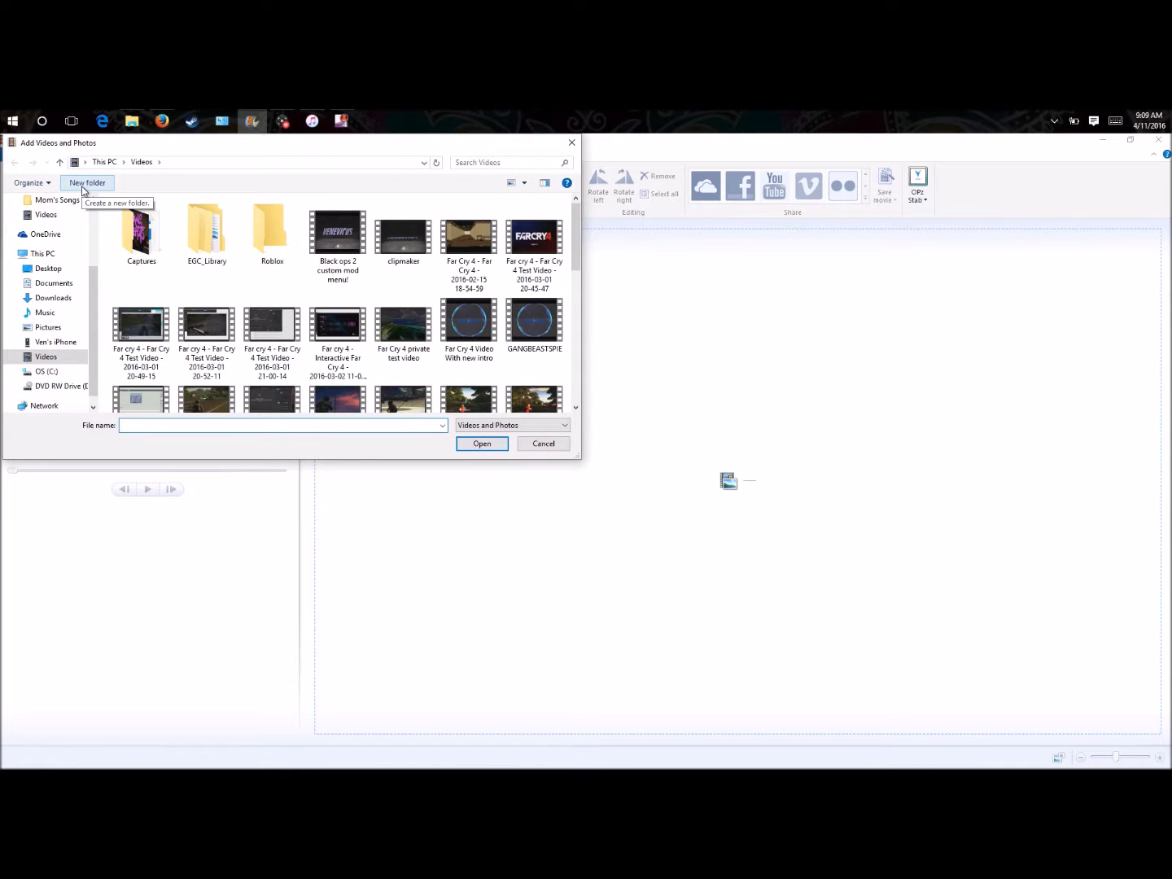
scroll(290, 400, "down", 6)
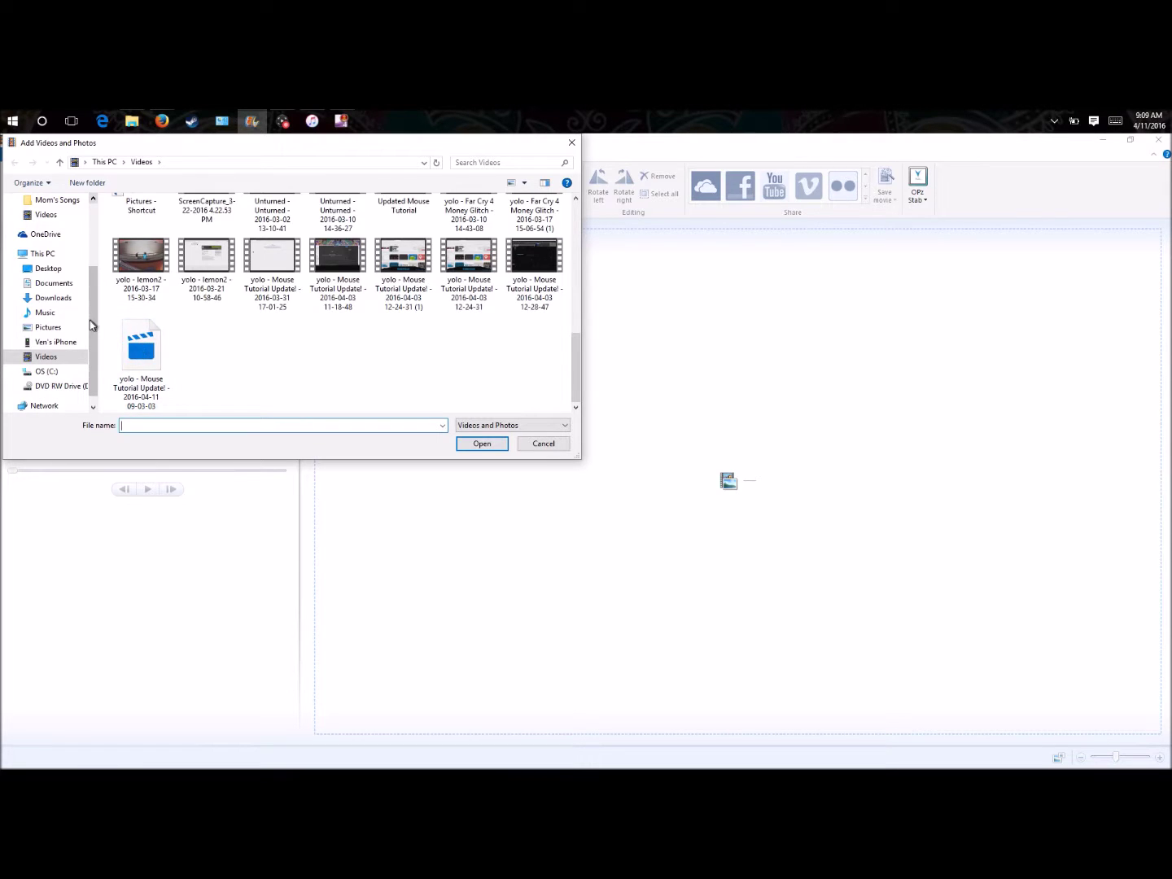
left_click(71, 371)
double_click(150, 256)
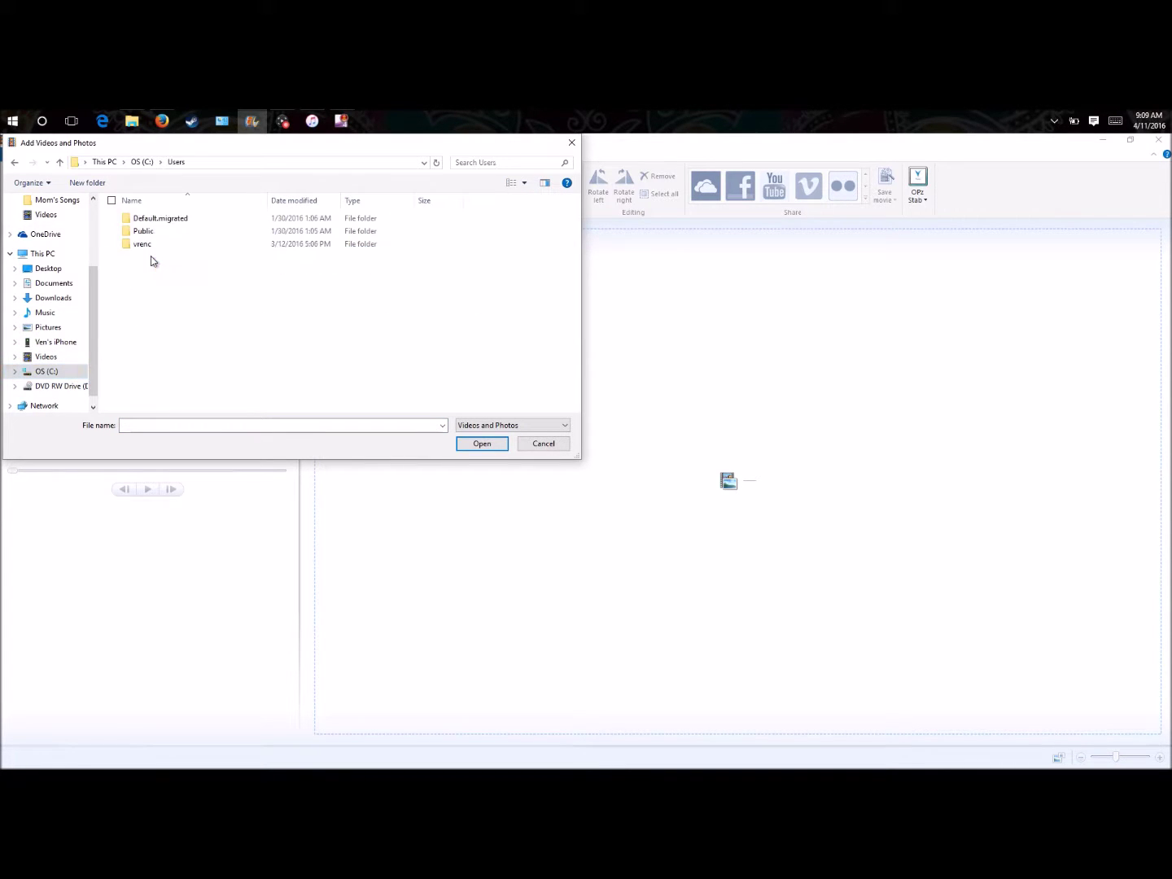
double_click(152, 245)
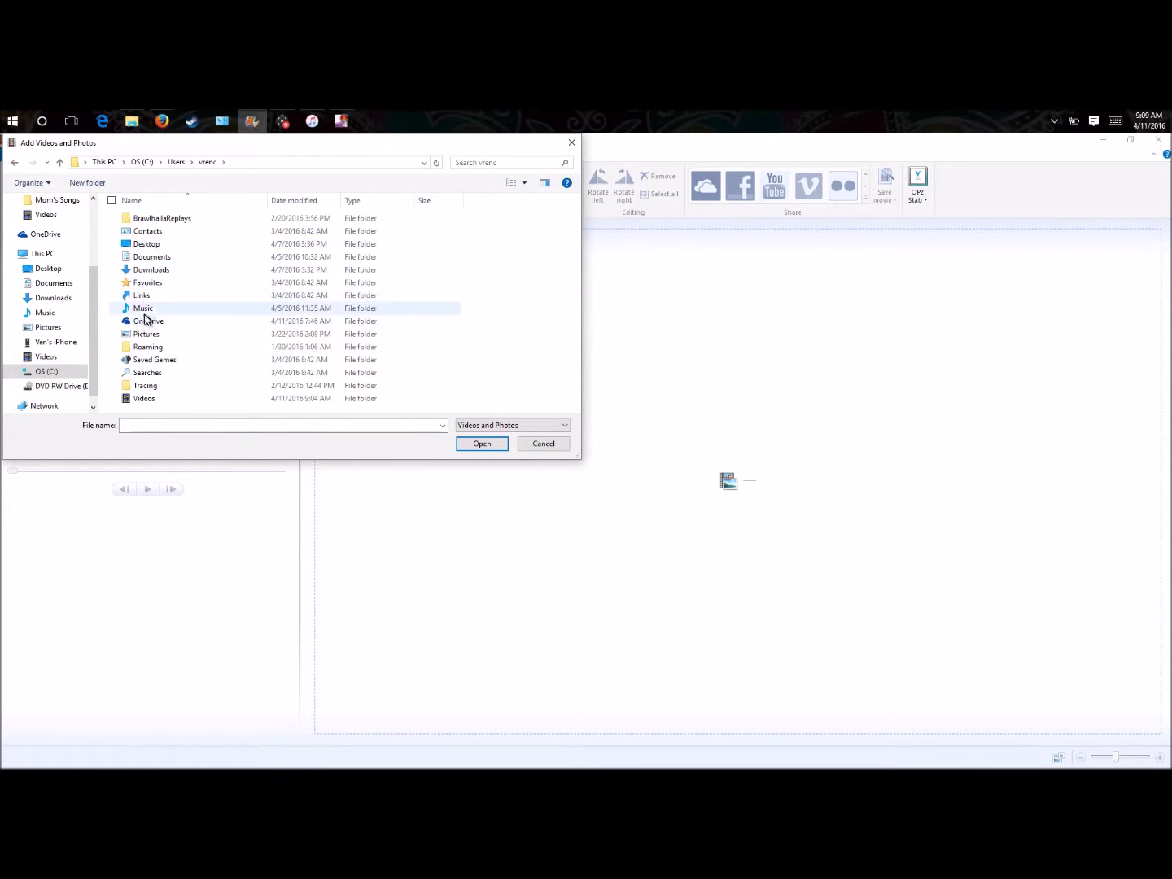
double_click(149, 321)
- Add the ScreenCapture file from Expression Encoder\Output\VENEVICUS 4-11-2016 9.07.57 AM to the project
double_click(164, 220)
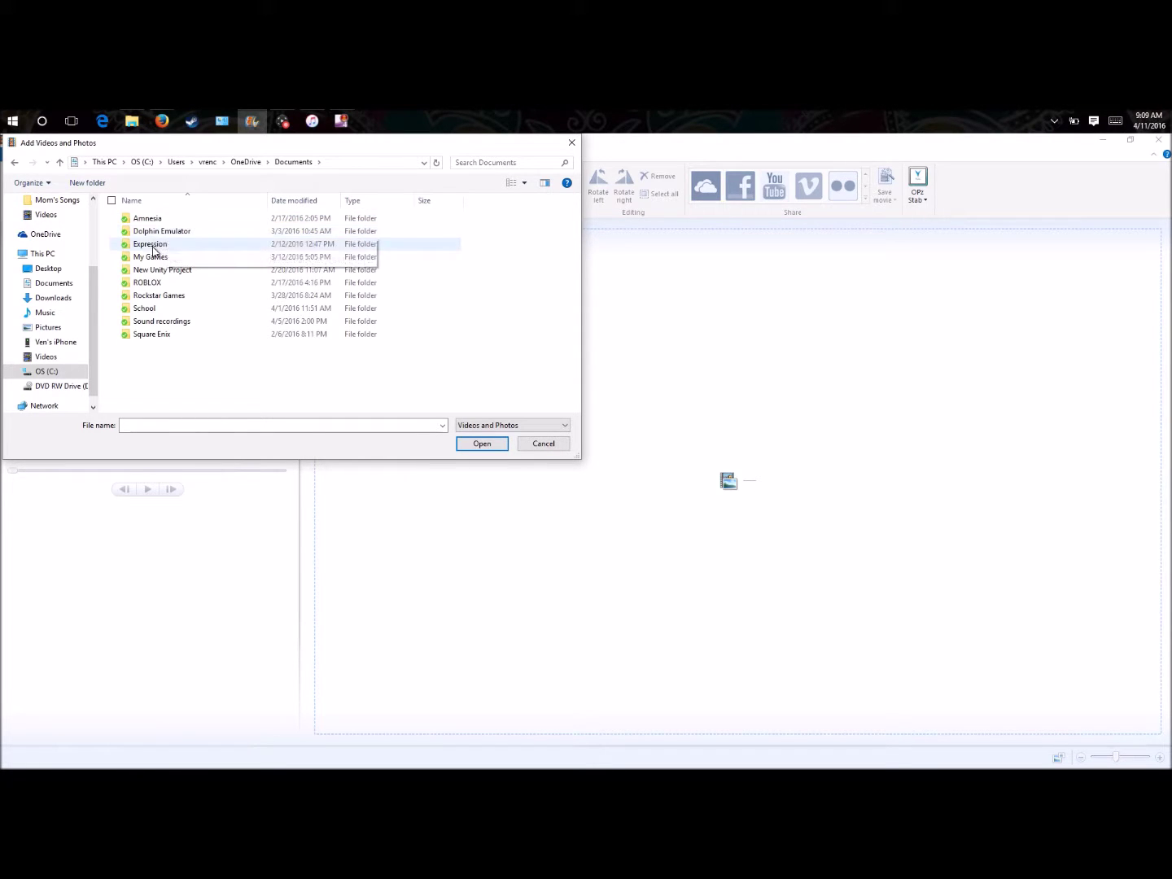
double_click(152, 245)
double_click(161, 222)
double_click(161, 233)
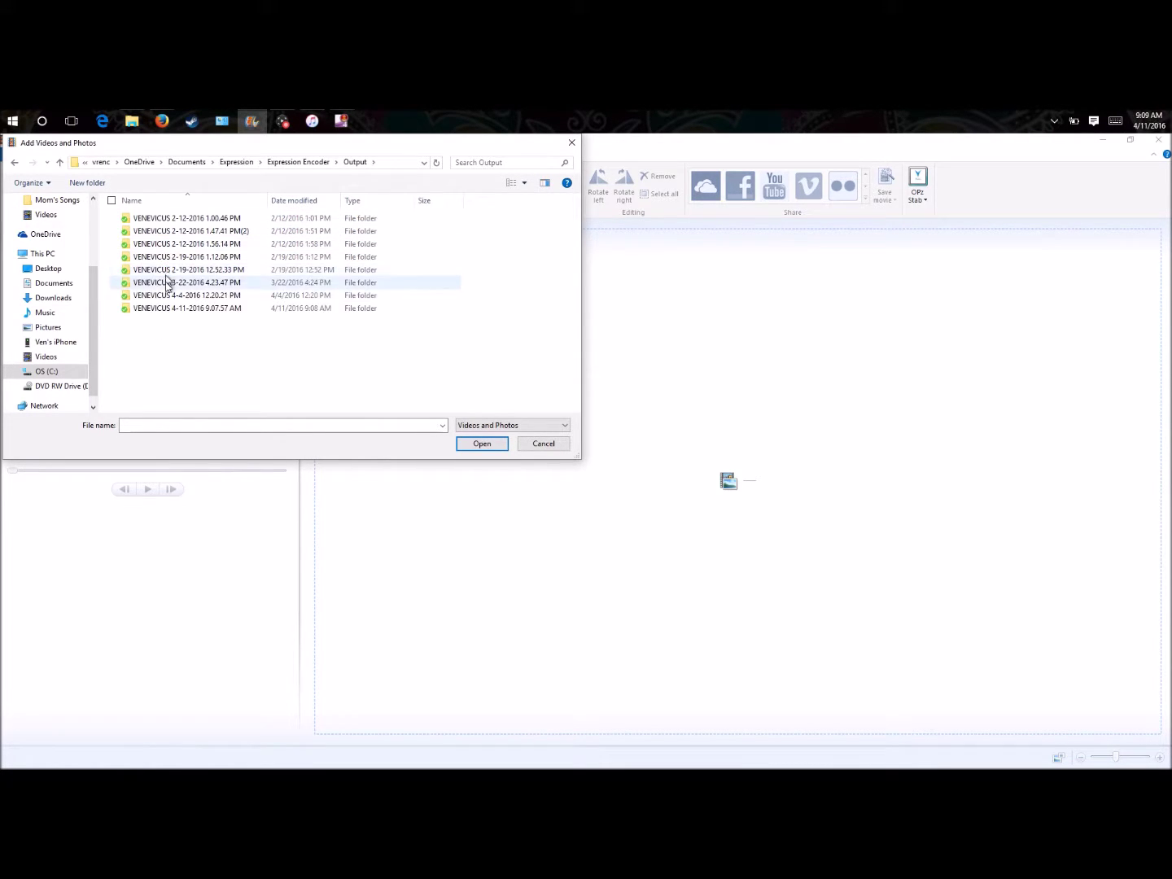
double_click(180, 309)
left_click(158, 269)
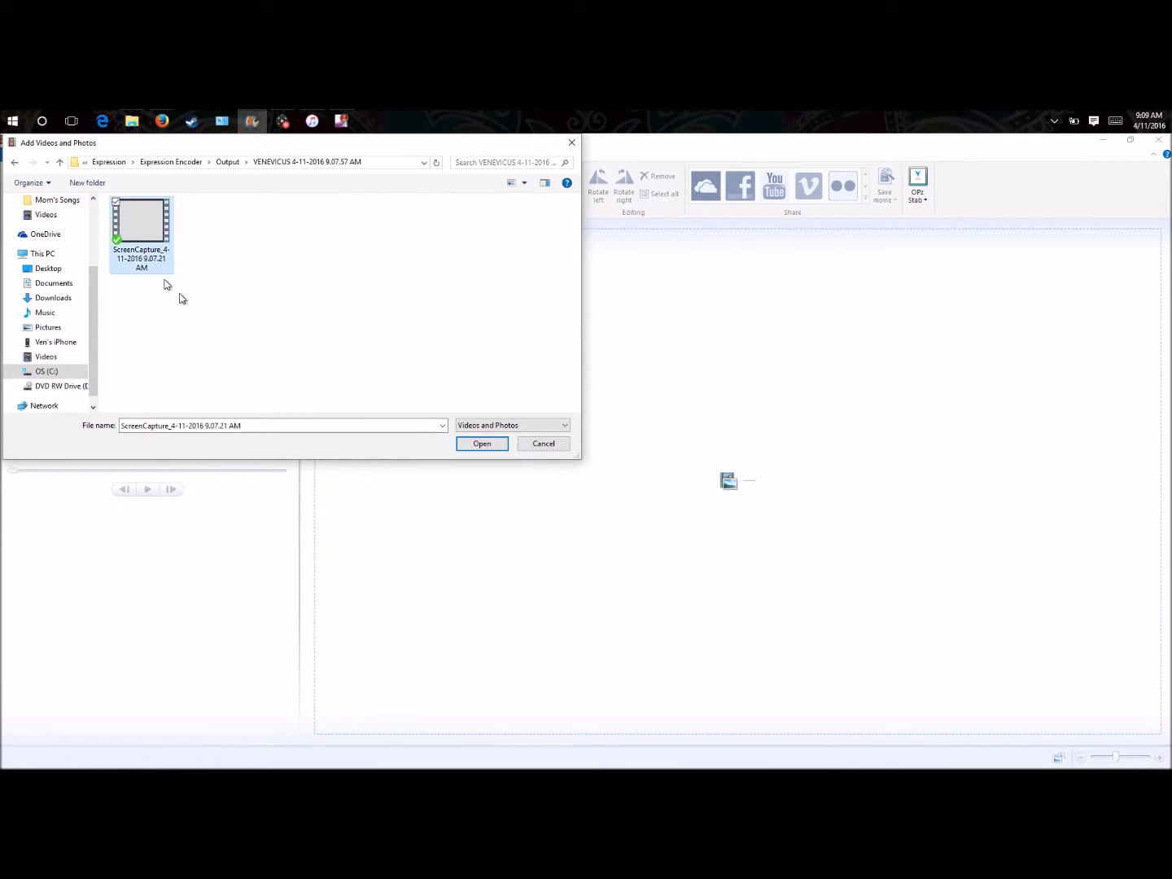
left_click(461, 441)
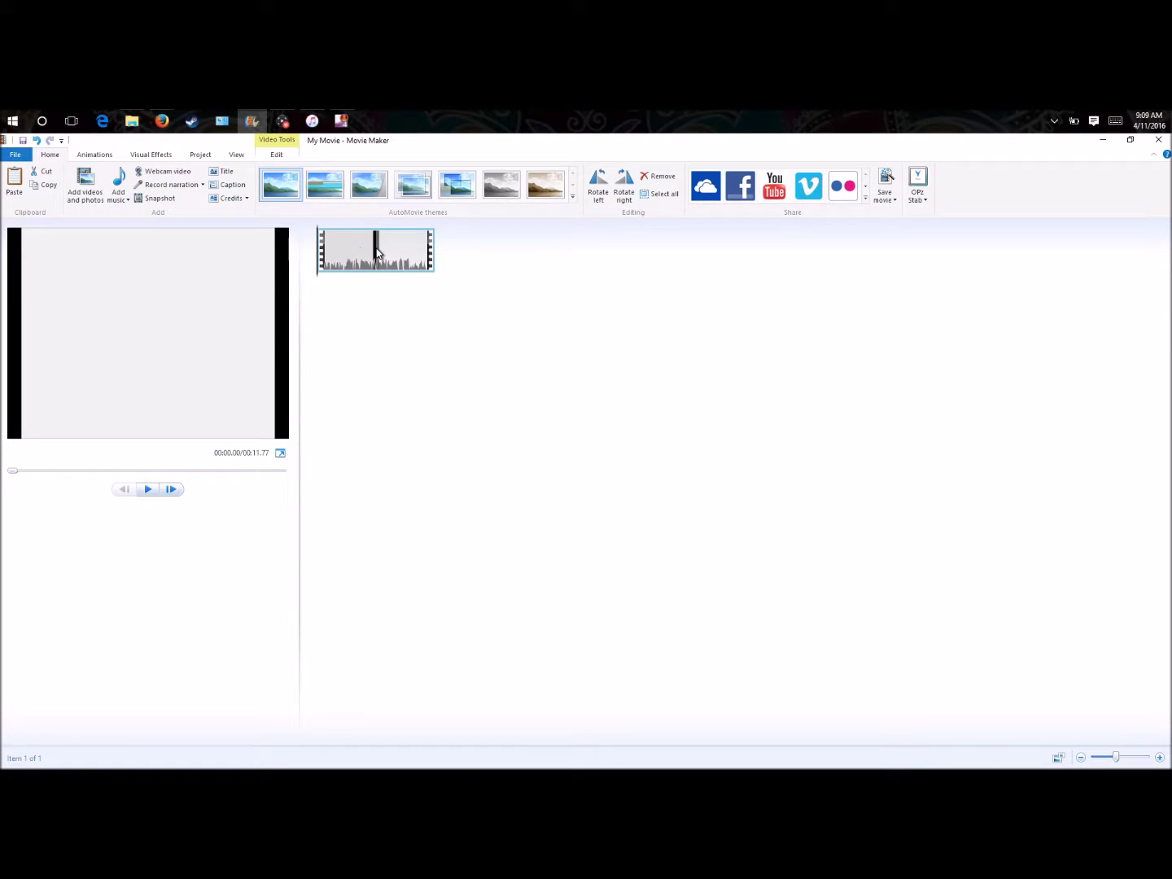
- Preview the clip, pausing near 00:08.80 and 00:09.57, then rewind to about 00:07.80
left_click(376, 253)
left_click(149, 494)
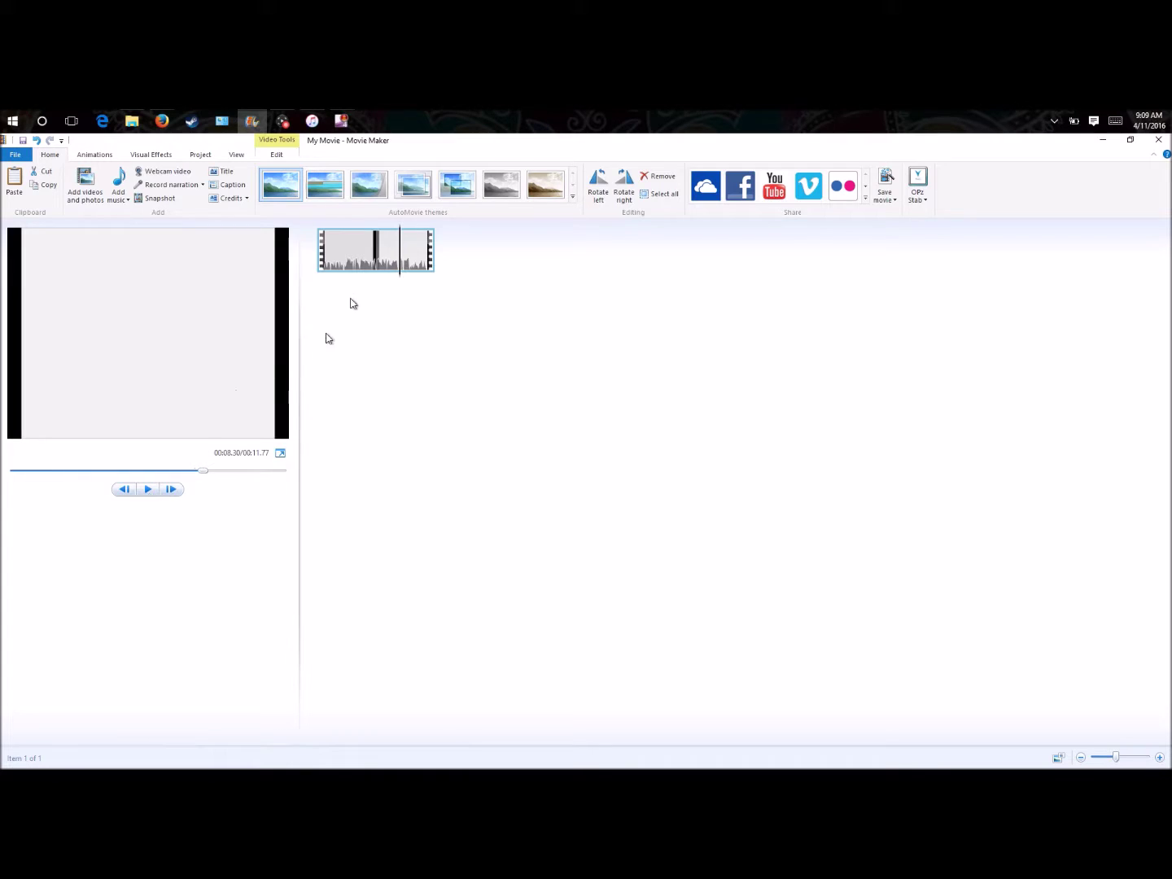
left_click(150, 496)
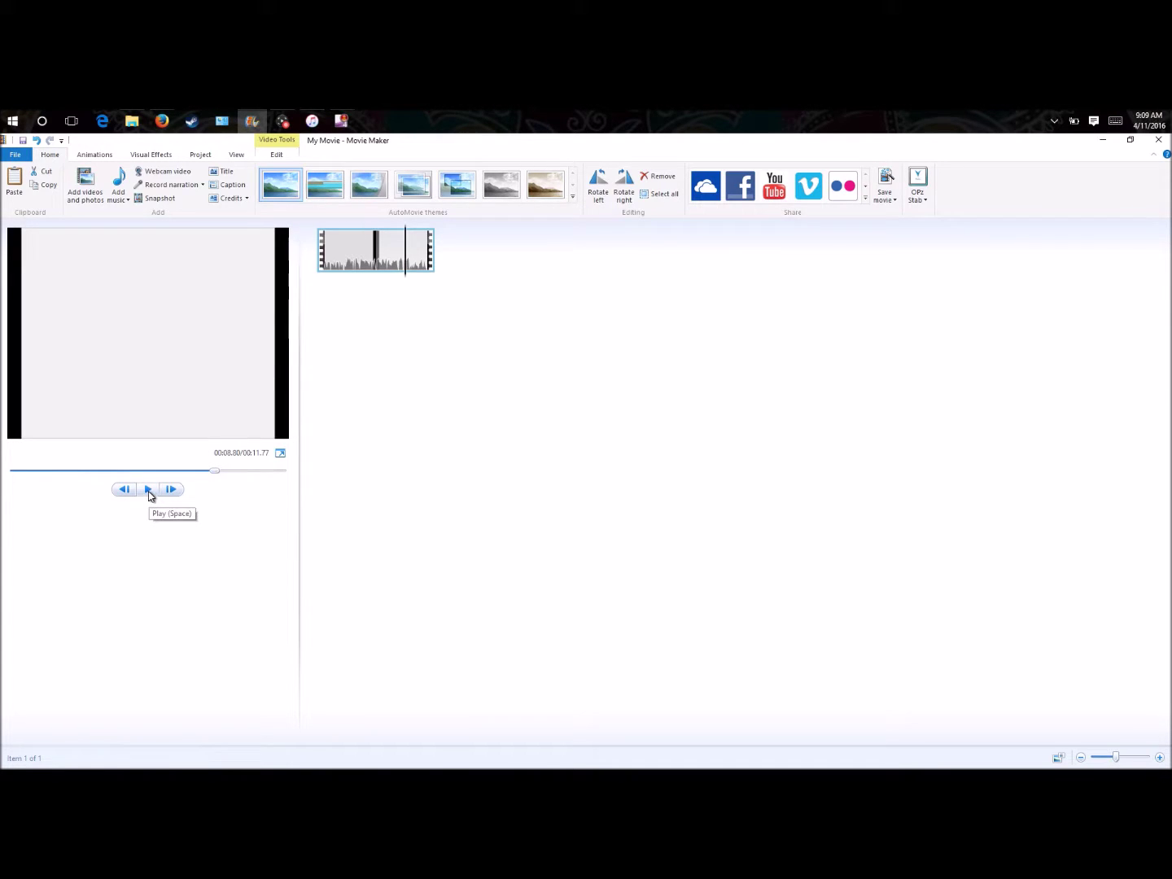
left_click(149, 490)
left_click(148, 489)
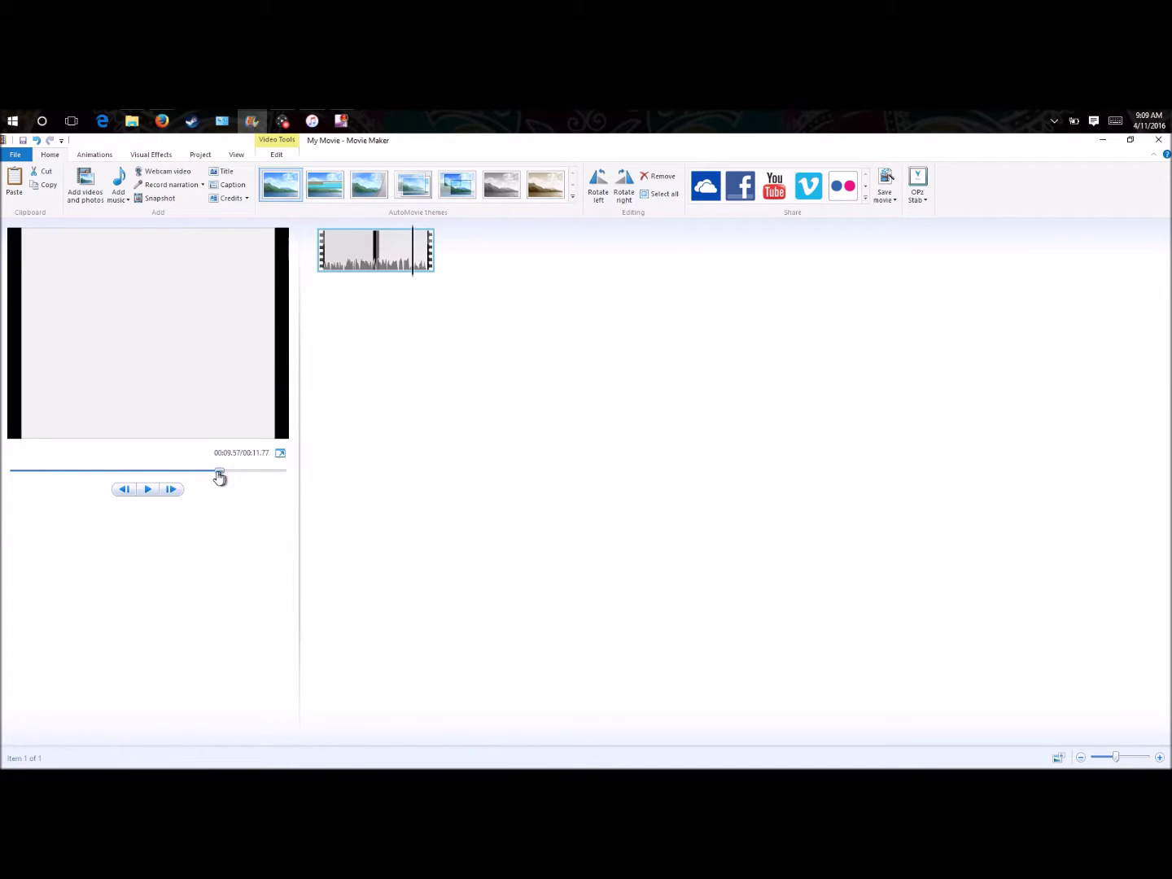
left_click_drag(220, 477, 190, 474)
- Try the clip at 0.5x speed, then set the speed back to 1x
left_click(277, 155)
left_click(253, 177)
left_click(230, 210)
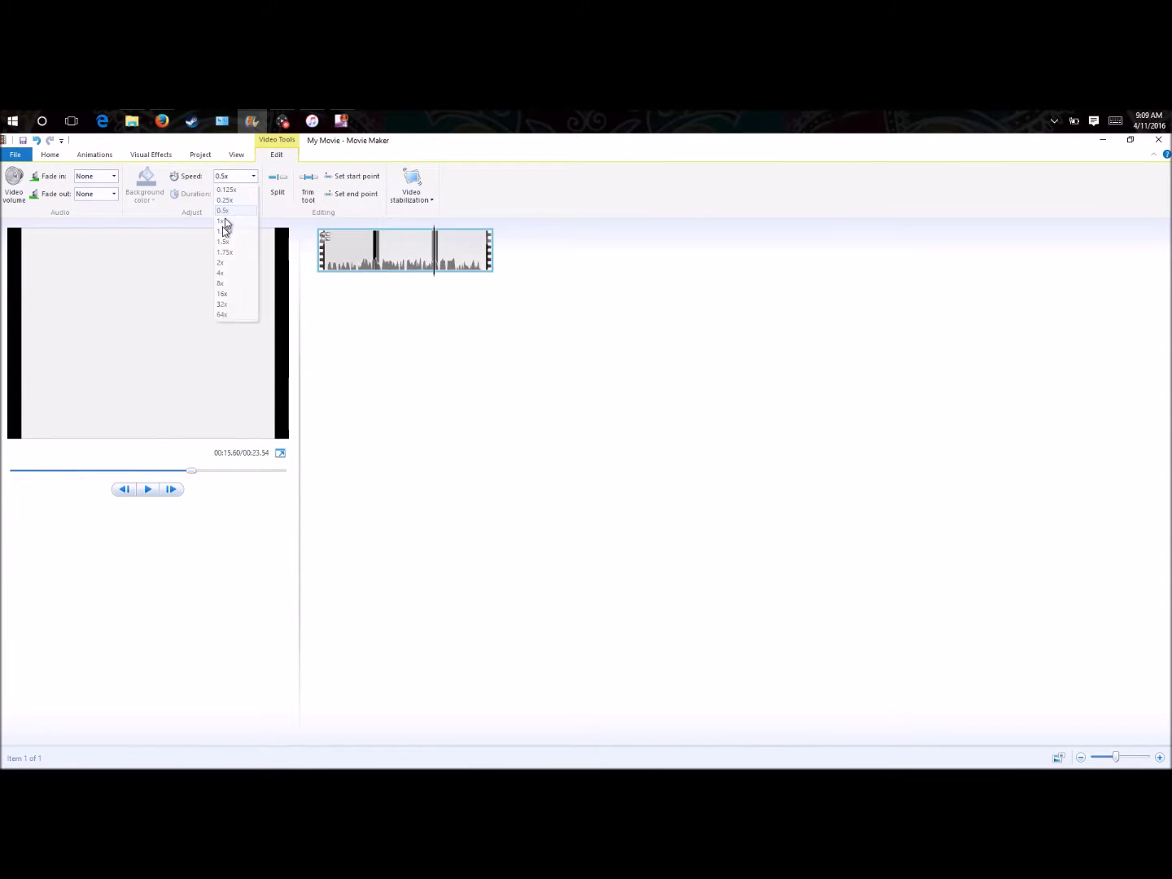
left_click(149, 489)
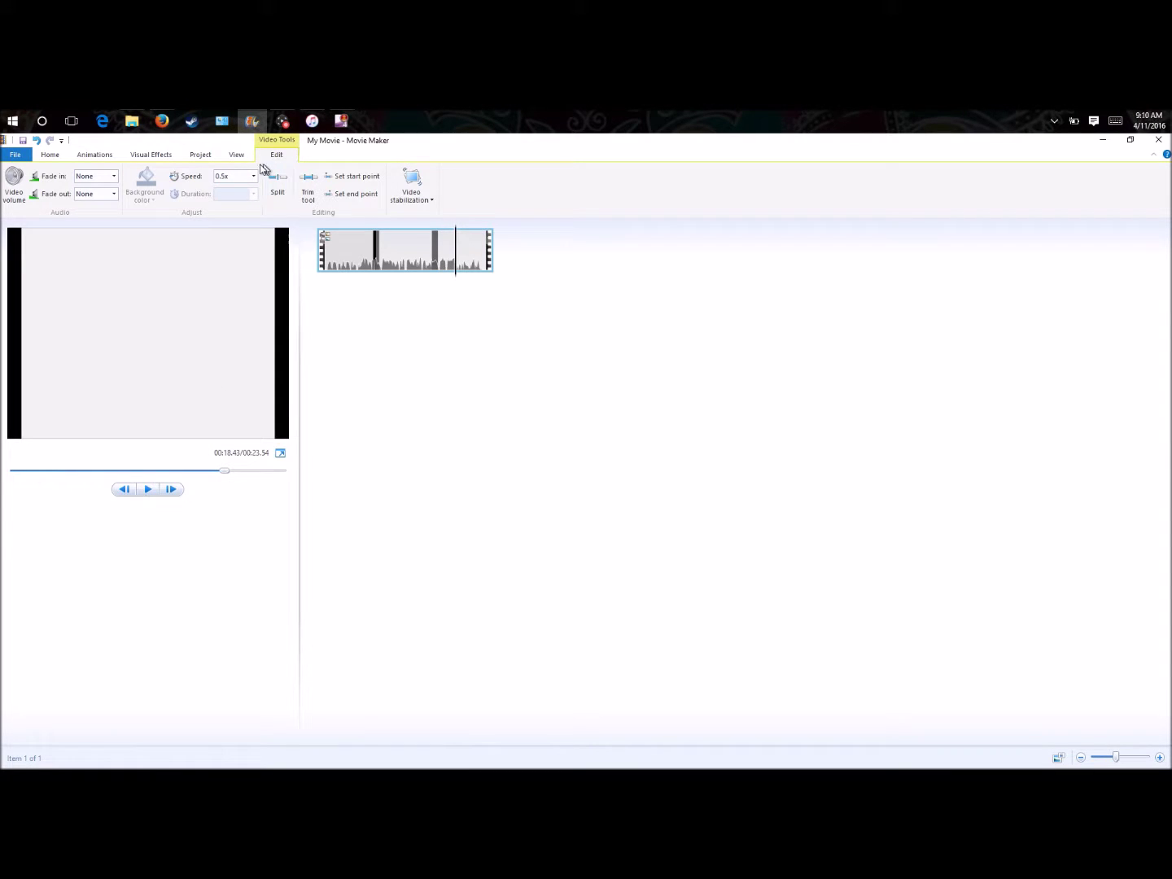
left_click(253, 177)
left_click(232, 220)
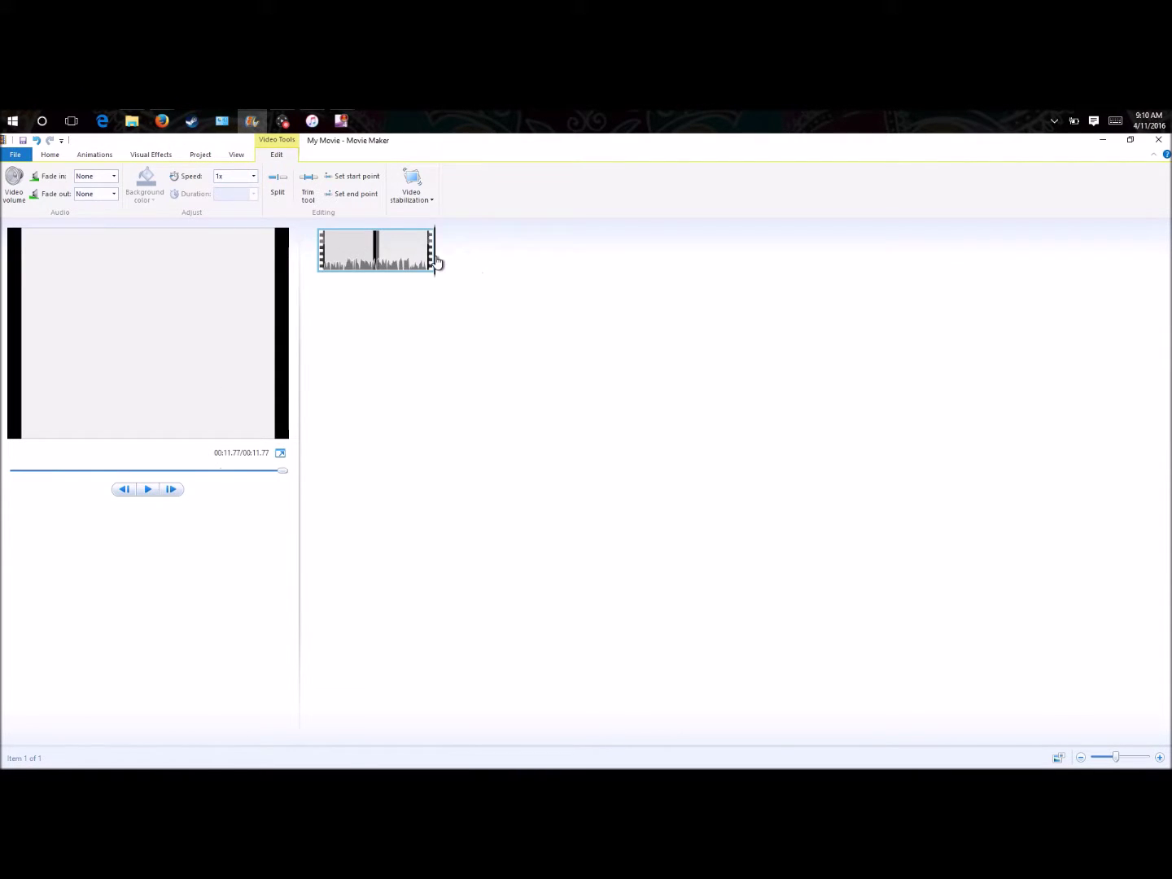
- Fine-tune the playhead around 00:08 and settle it at 00:08.27
left_click(388, 261)
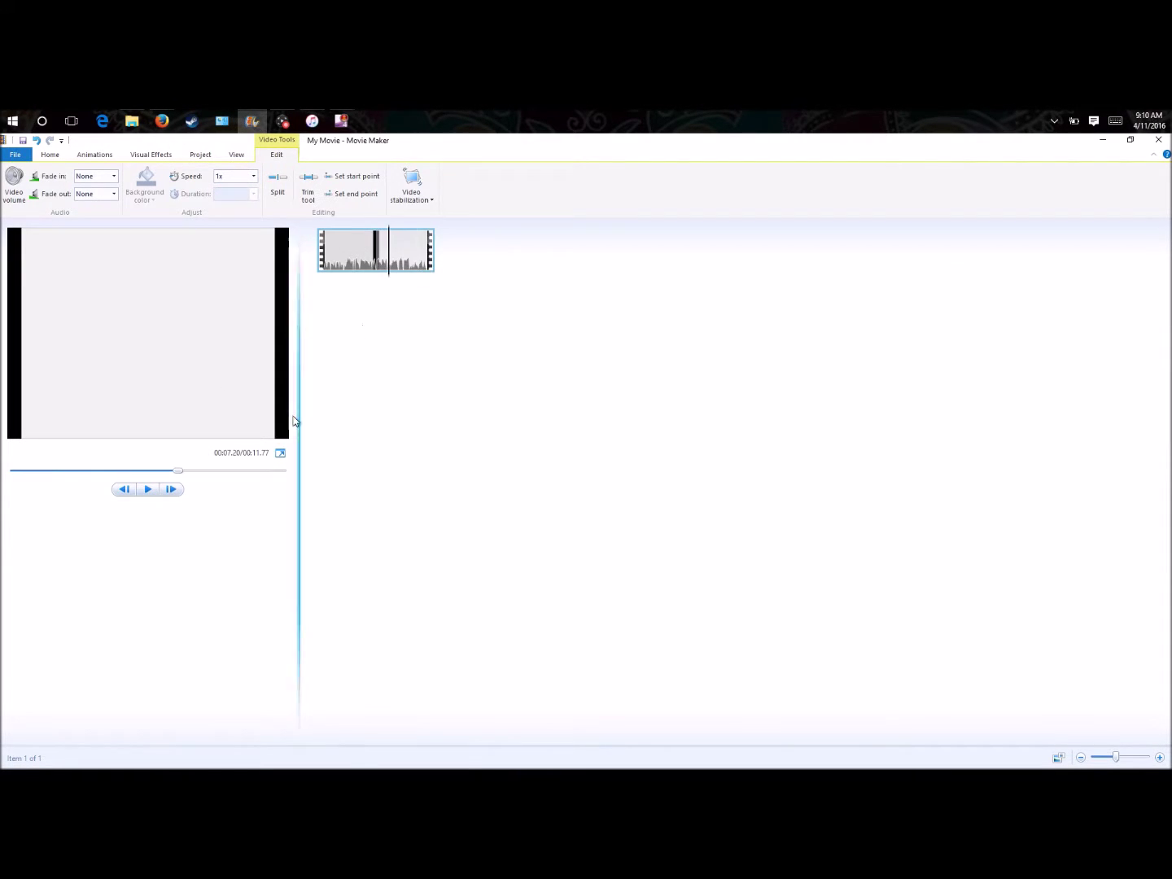
left_click(144, 494)
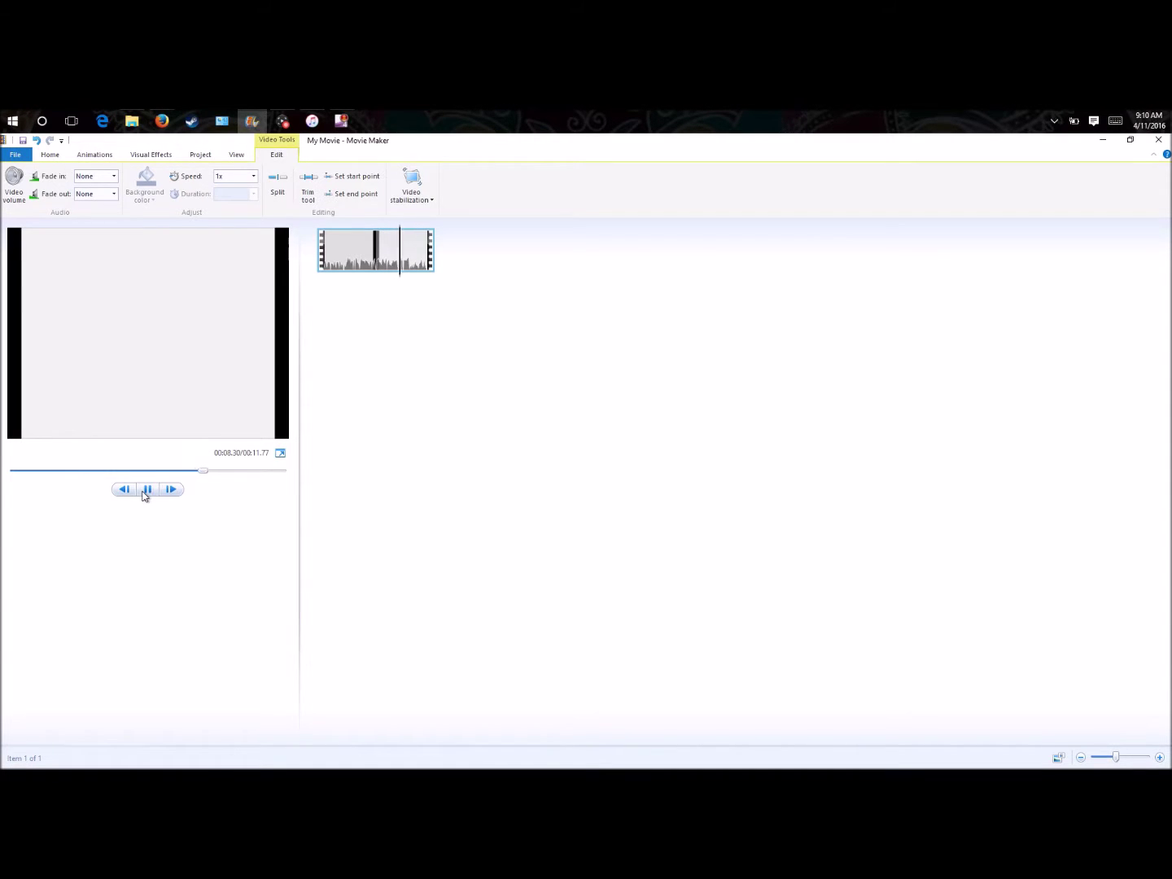
left_click(146, 490)
left_click_drag(206, 480, 202, 480)
left_click(156, 493)
left_click_drag(209, 480, 205, 480)
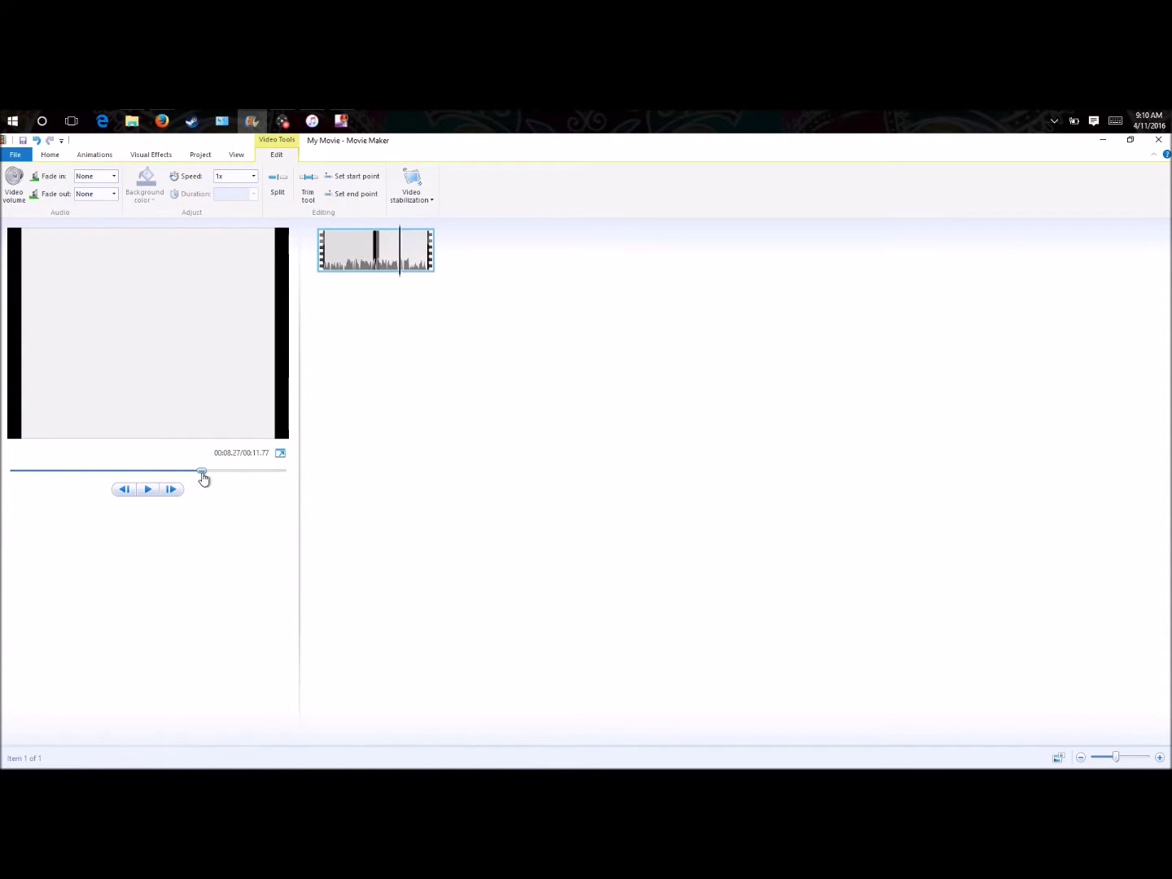
- Split the clip at the playhead and remove the first part
left_click(285, 183)
right_click(341, 241)
left_click(289, 327)
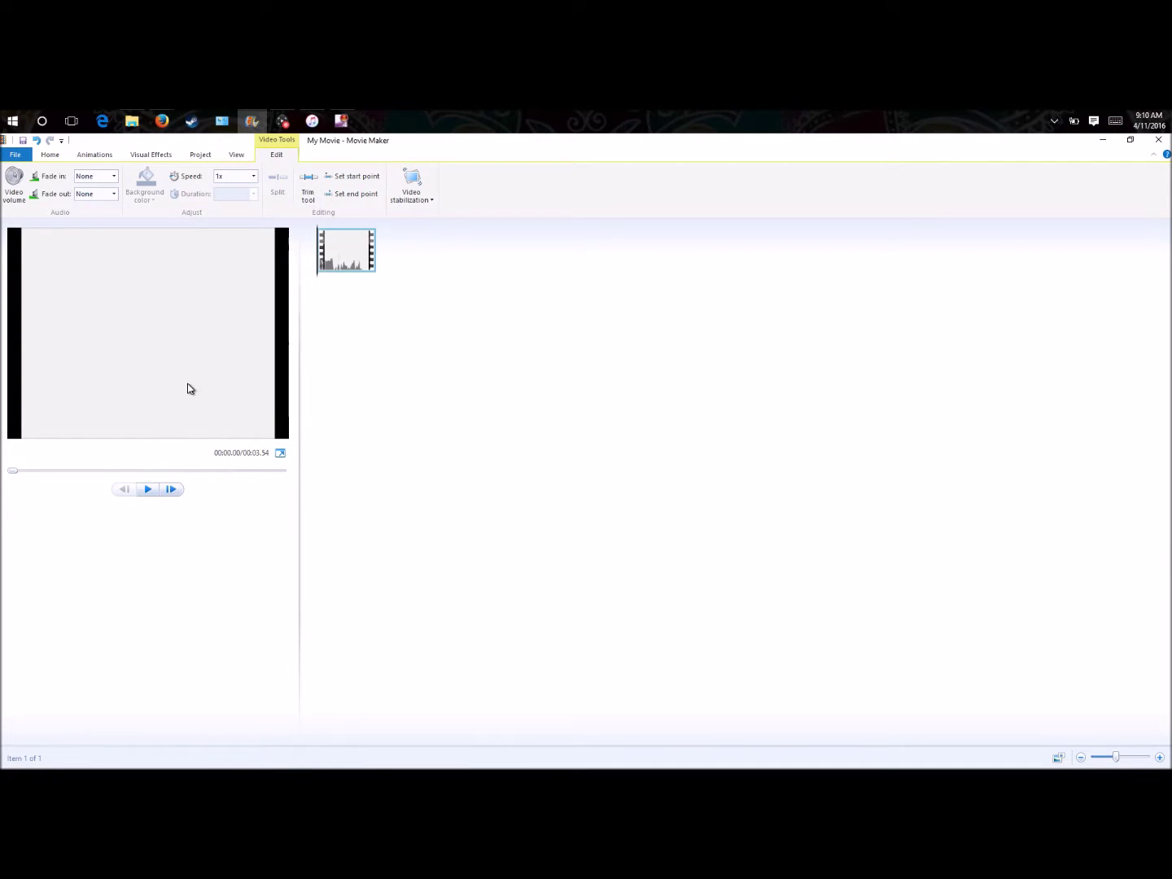
- Split the trimmed clip at 00:00.43 and remove the second part
left_click(143, 492)
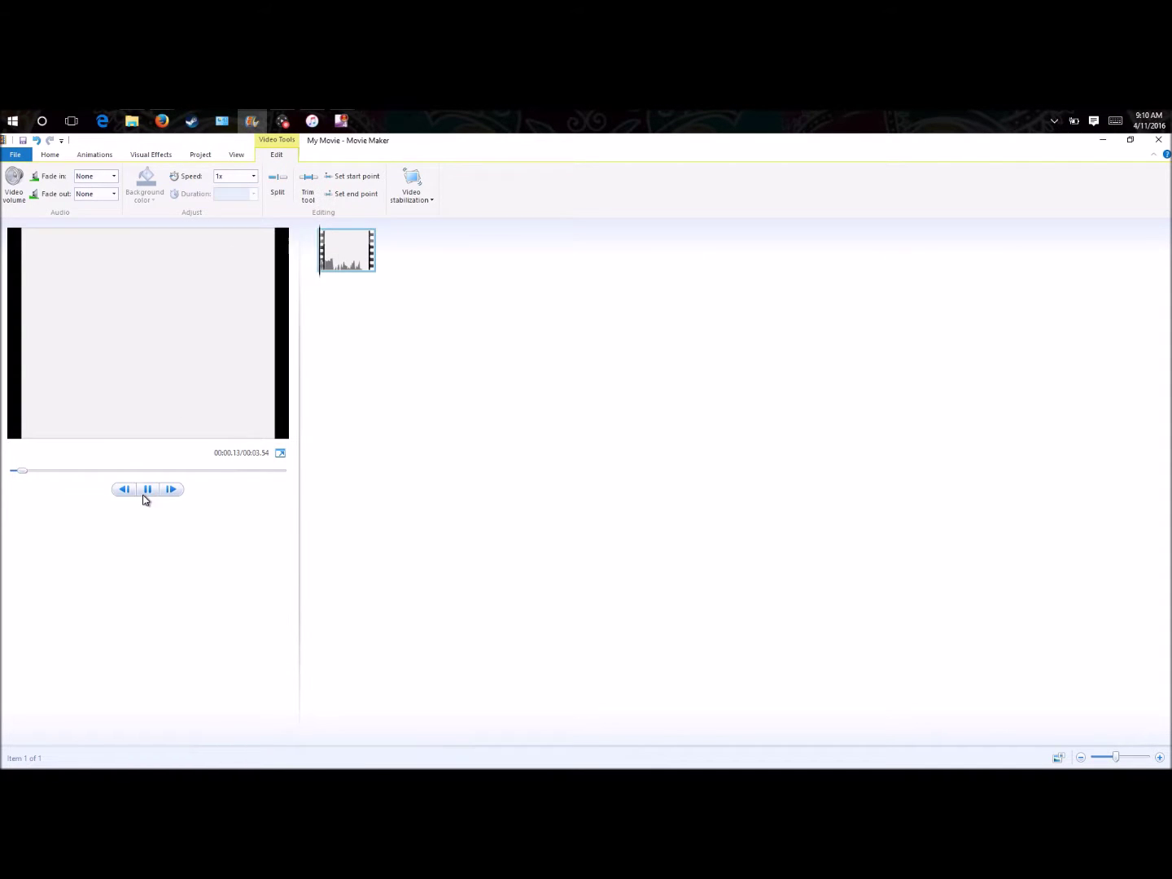
left_click(311, 278)
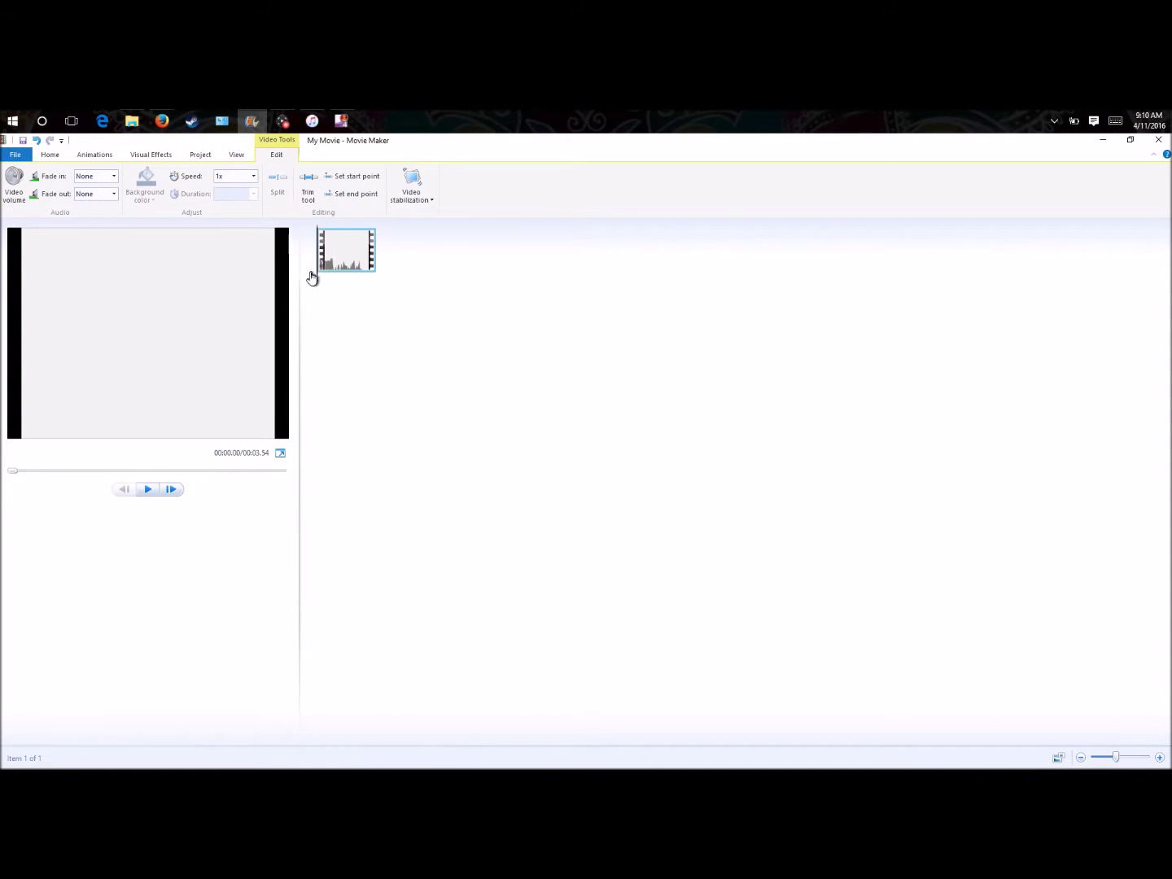
left_click(146, 491)
left_click(147, 491)
left_click(279, 185)
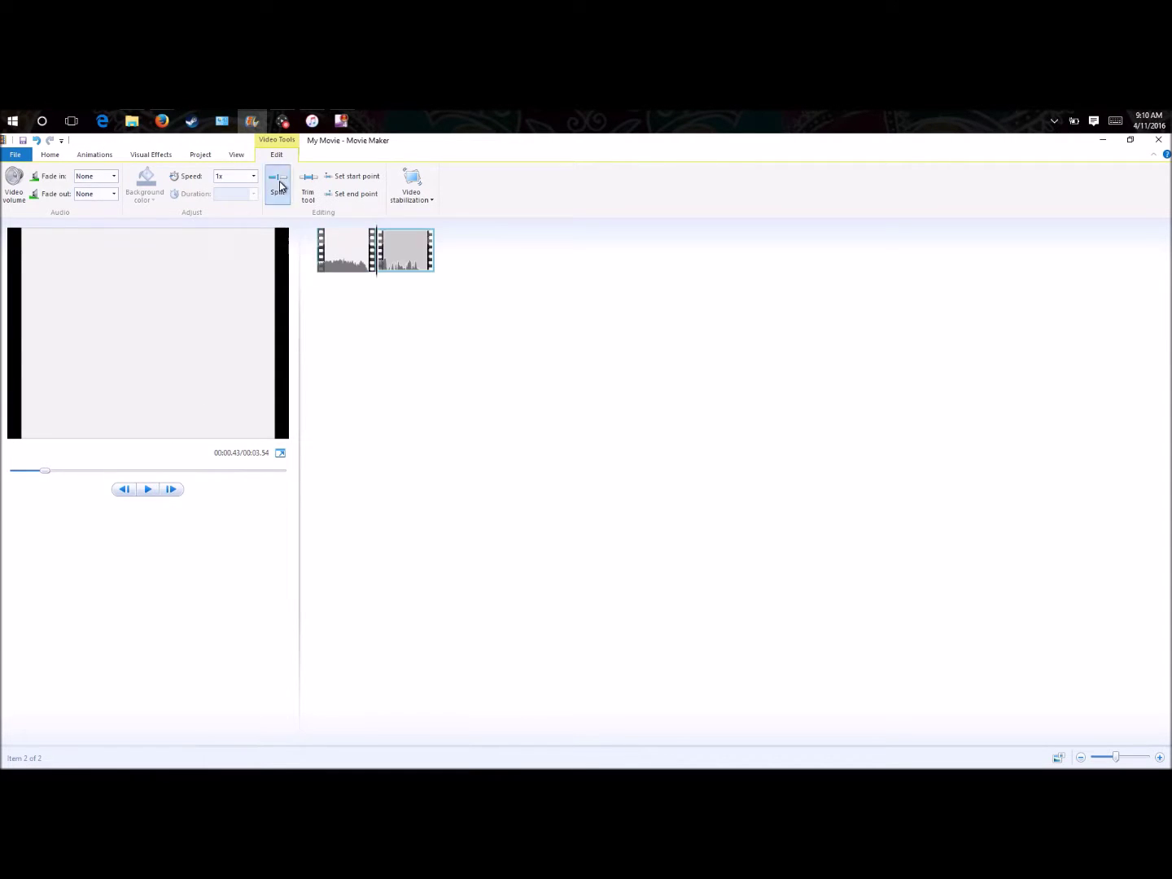
right_click(395, 253)
left_click(358, 327)
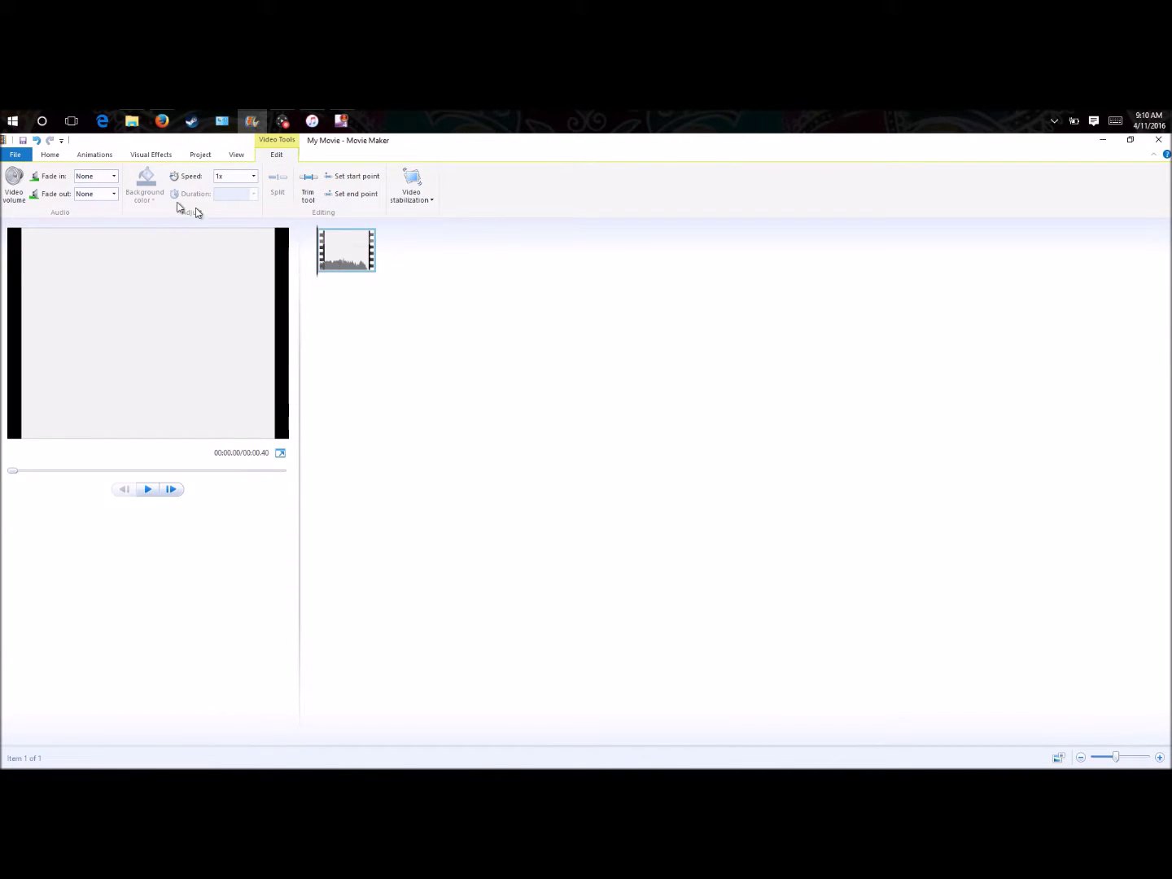
- Choose to save the movie as an audio-only file
left_click(16, 155)
mouse_move(39, 310)
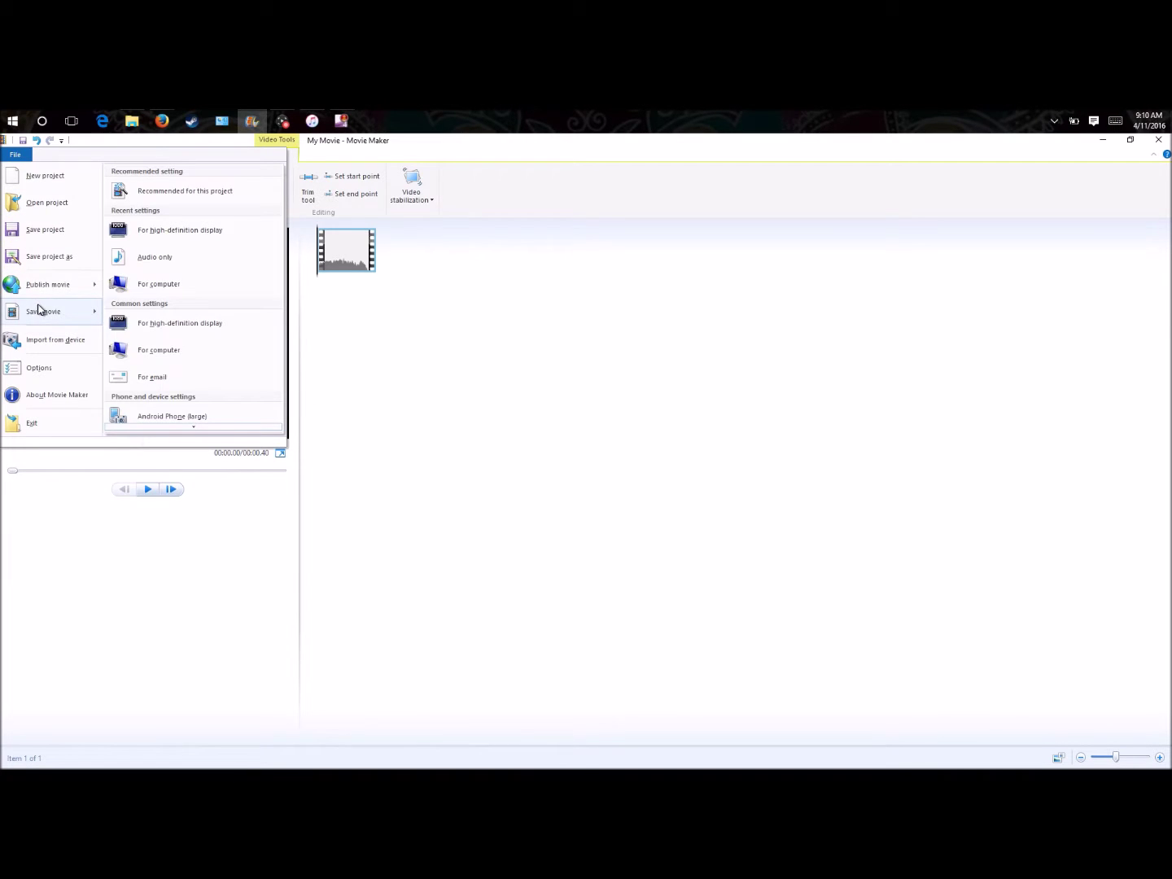
scroll(150, 350, "down", 10)
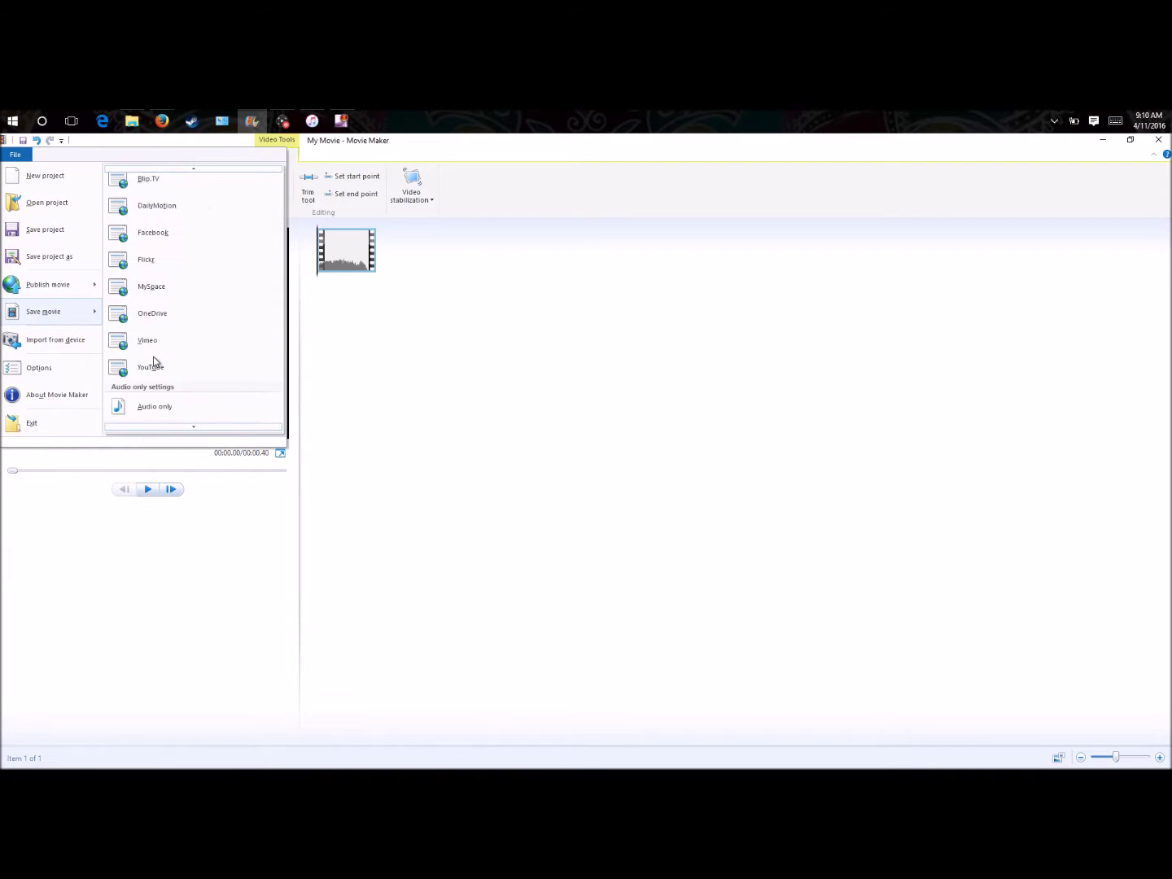
scroll(156, 374, "down", 2)
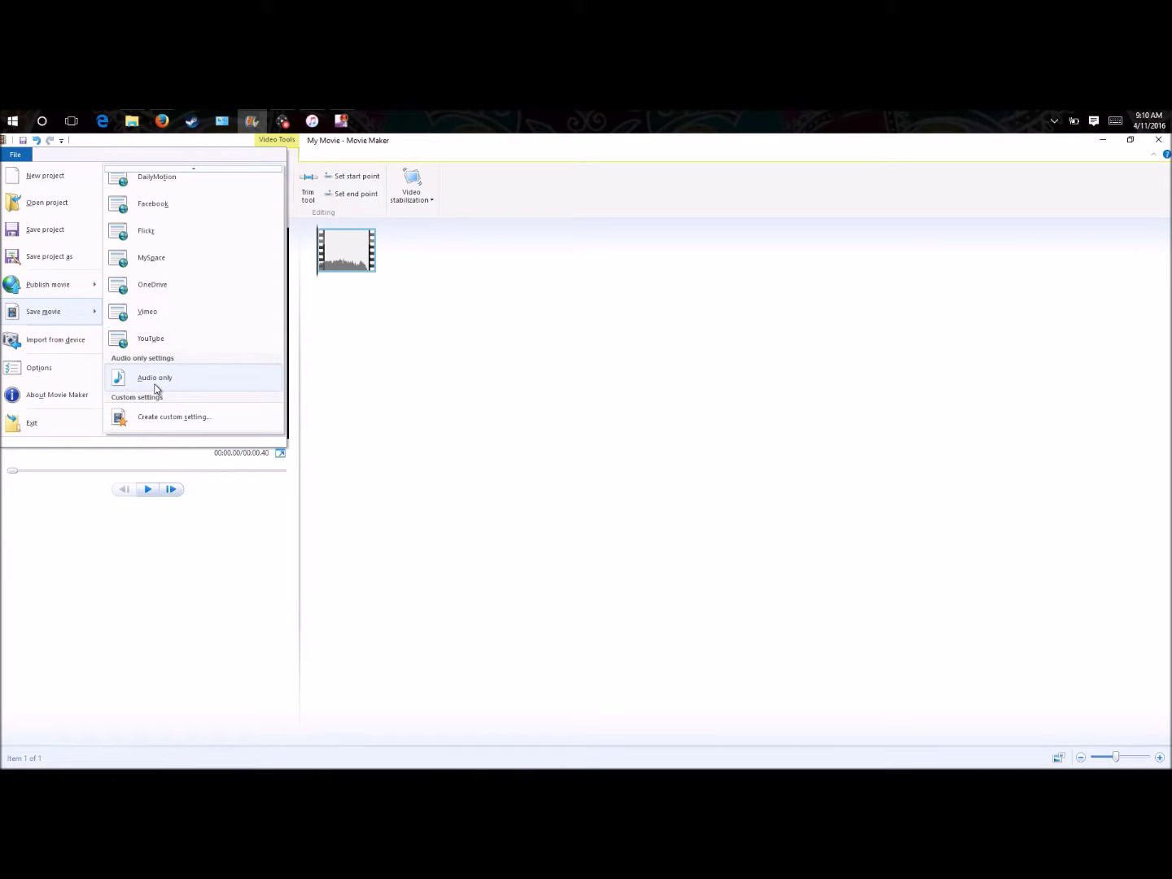
left_click(156, 378)
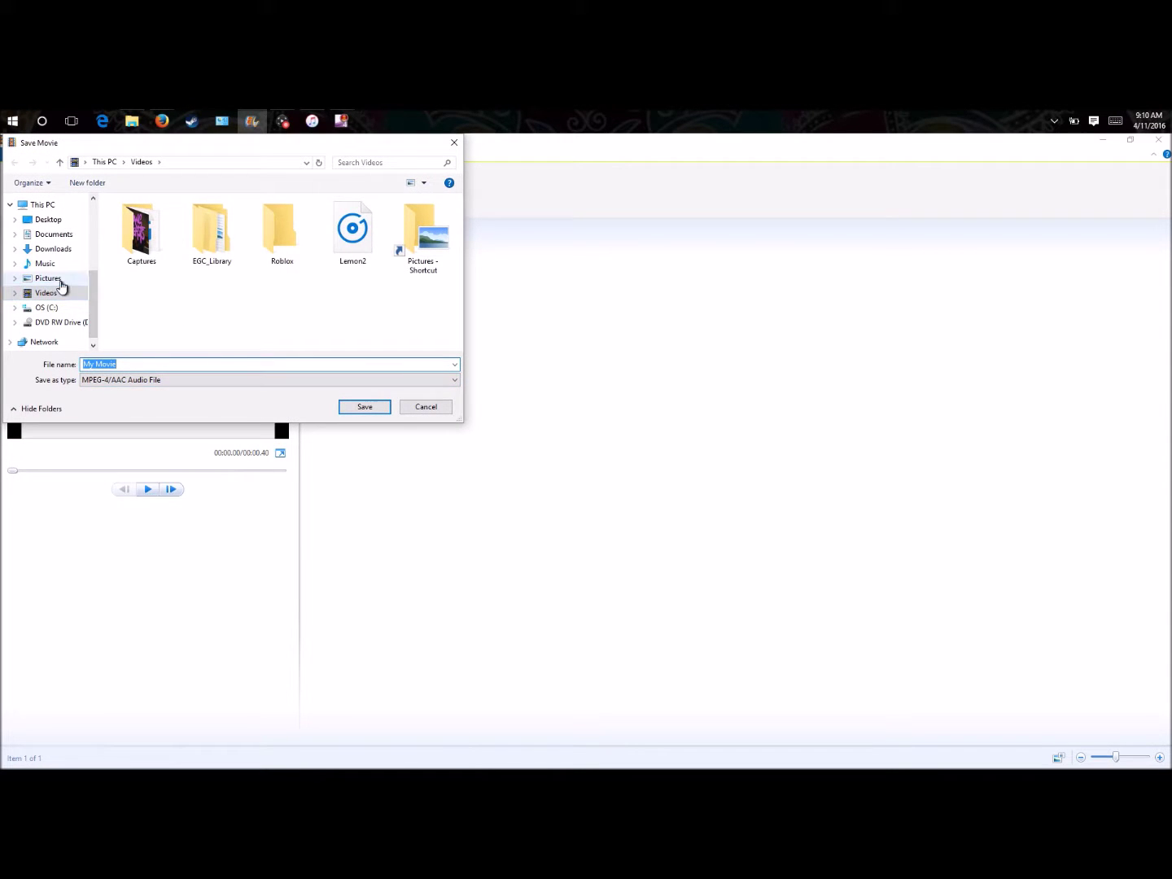
- Create a Larry Sound Effect folder on the Desktop and save the audio as My Movie inside it
left_click(55, 266)
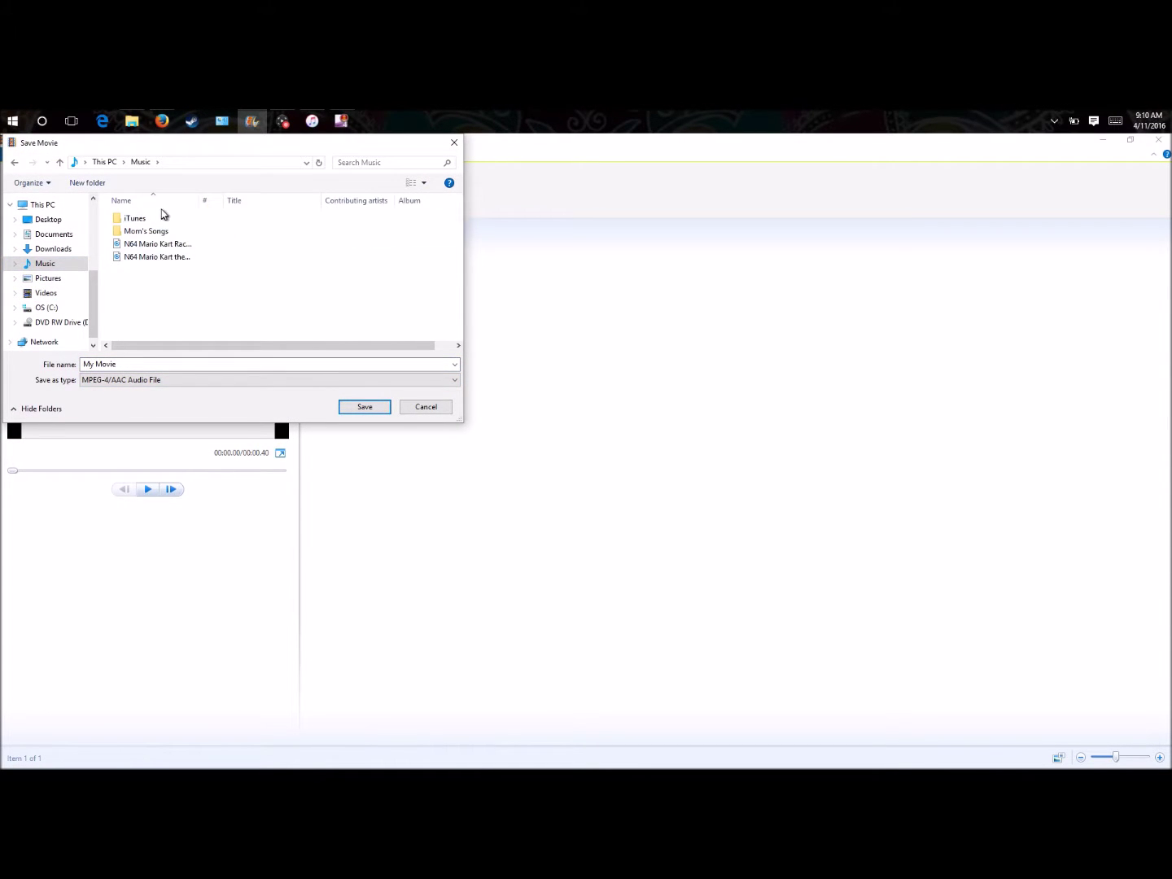
left_click(48, 220)
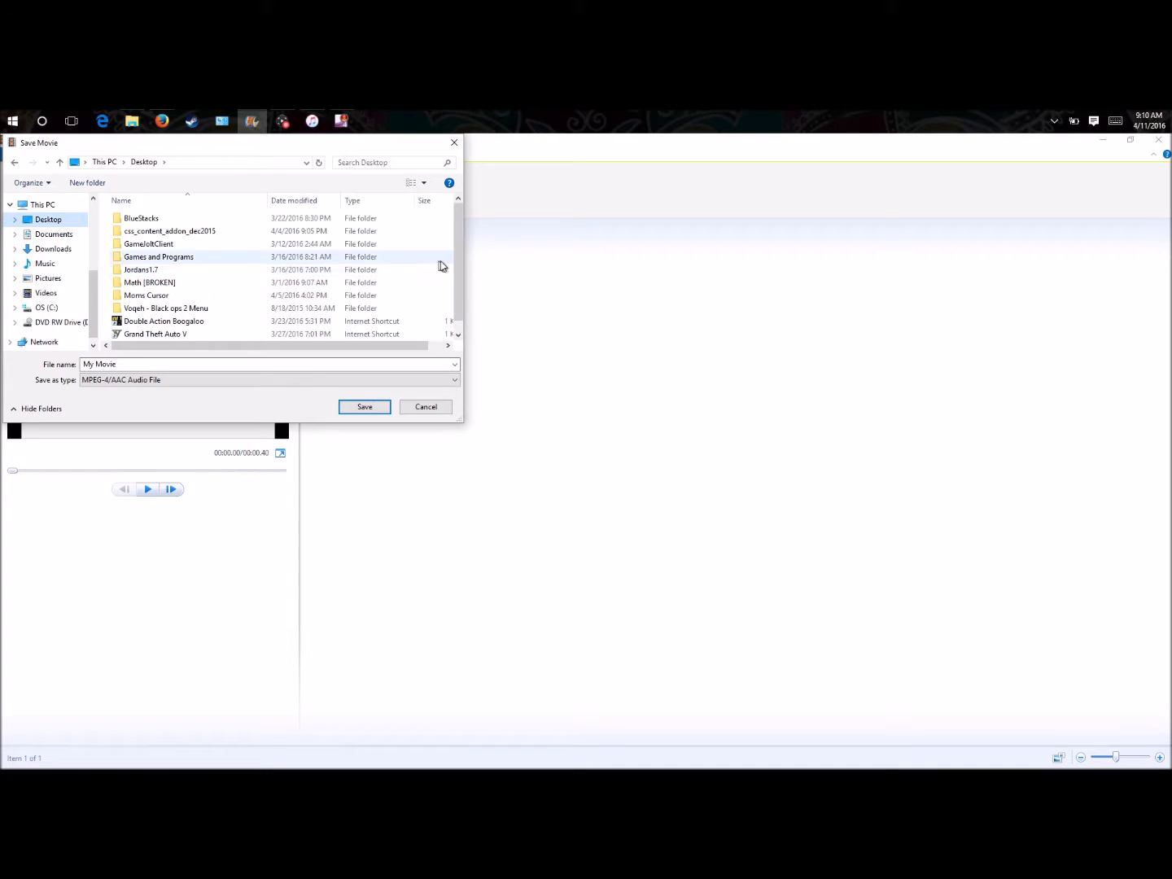
right_click(104, 276)
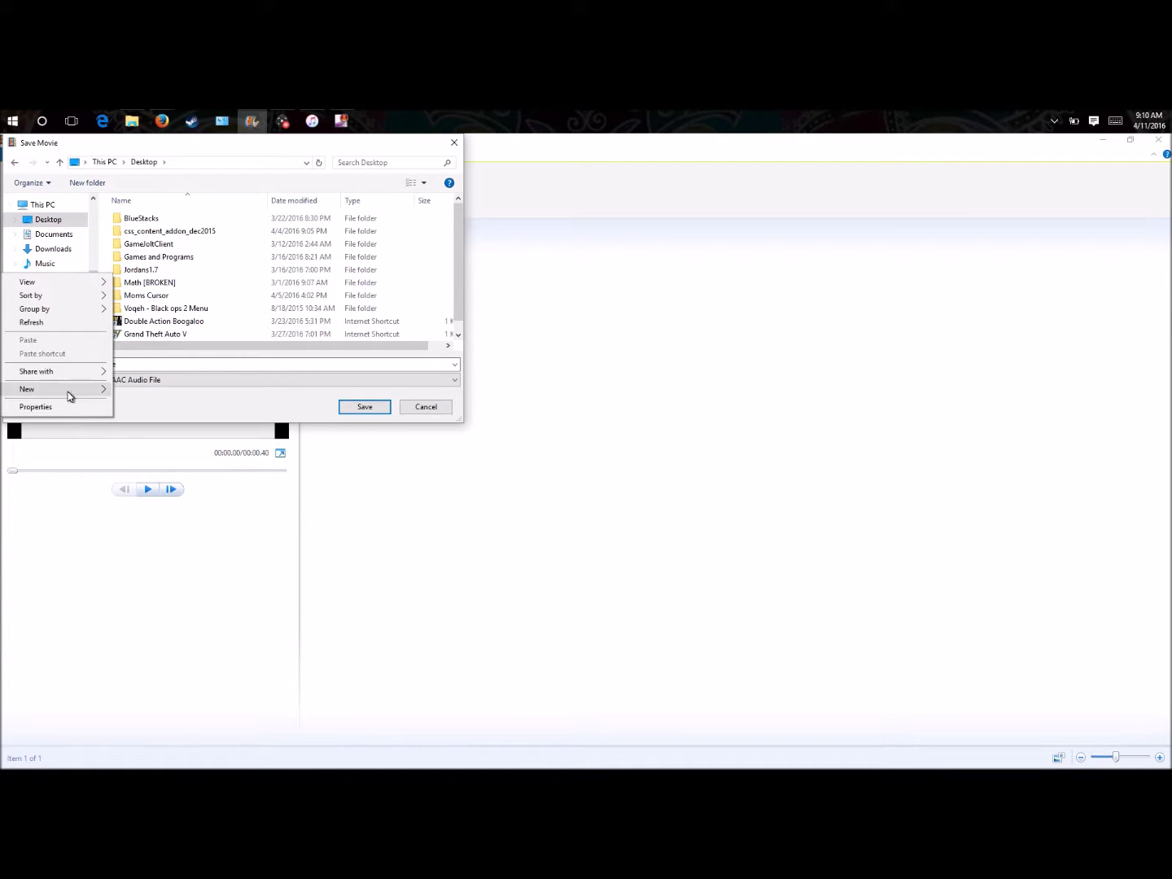
mouse_move(70, 396)
left_click(141, 390)
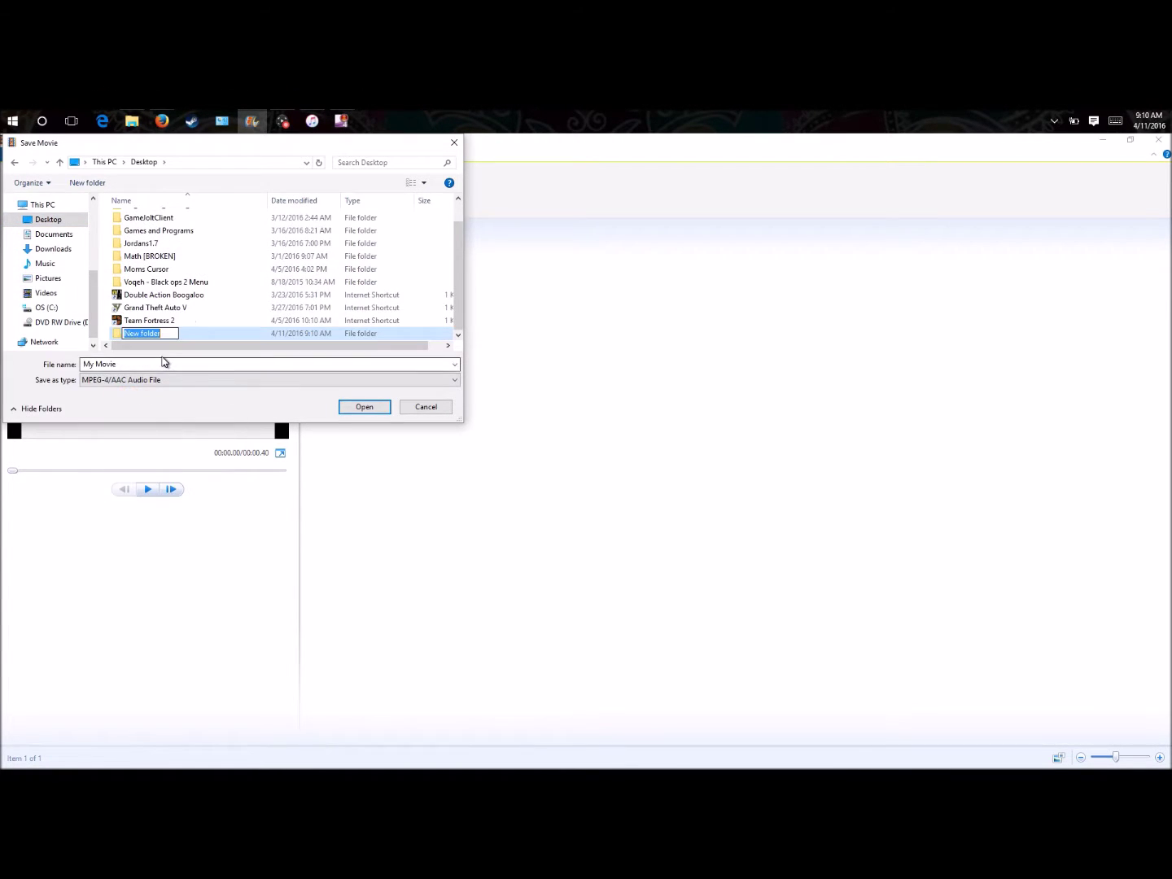
type("Larry Sound Effect")
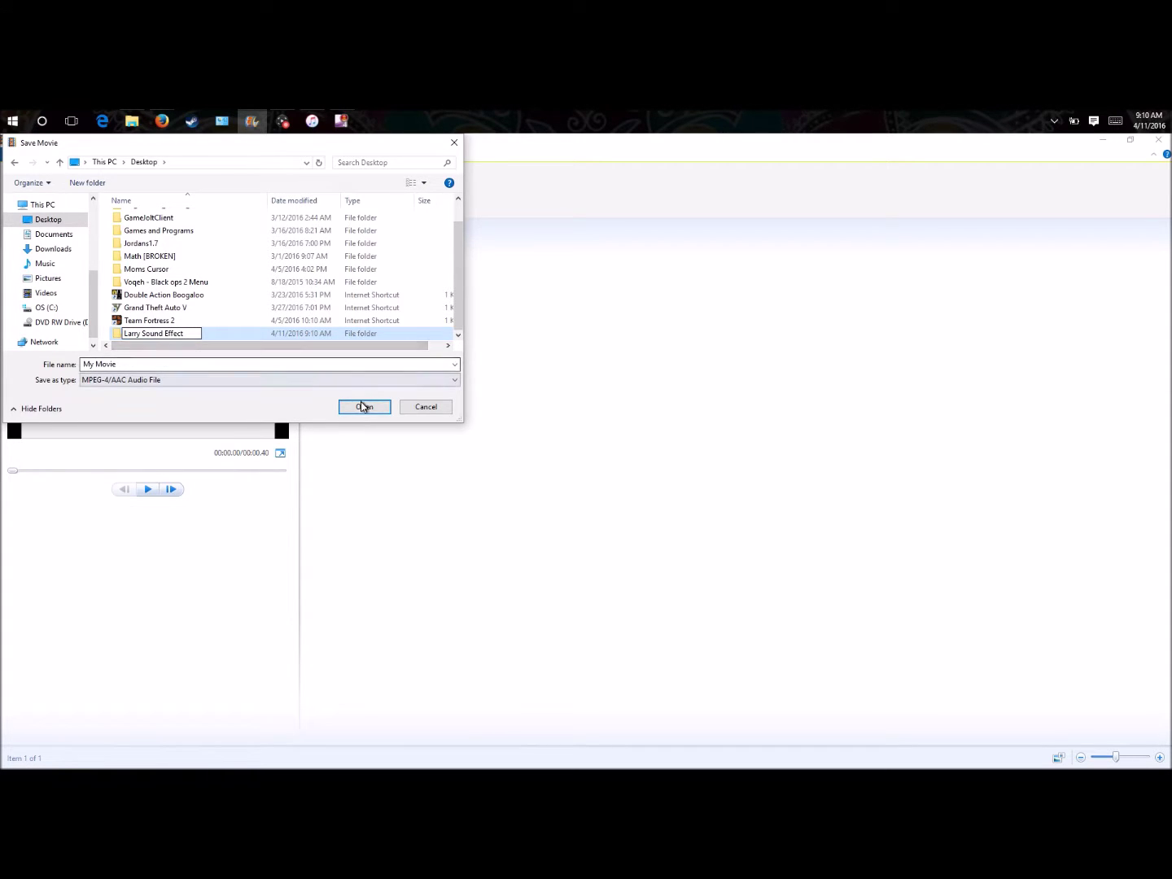
key("Return")
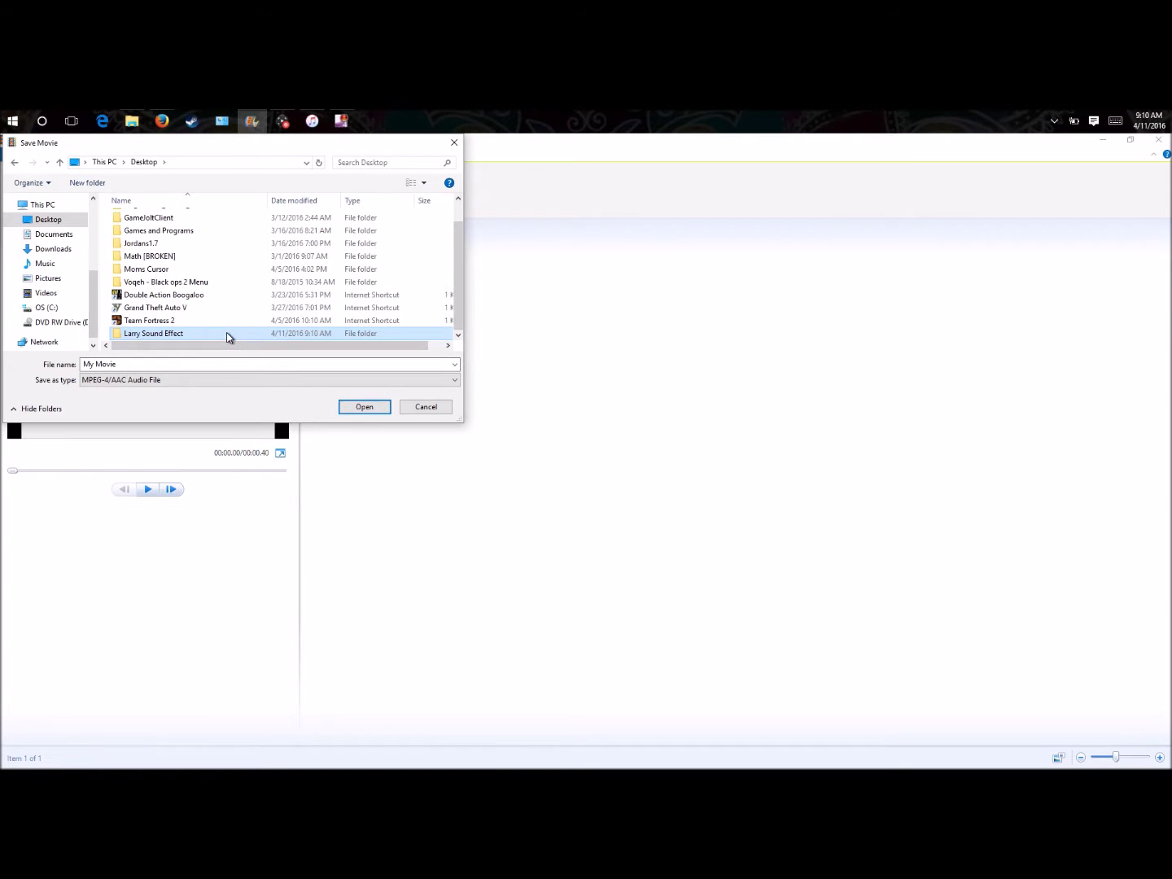
double_click(229, 334)
left_click(364, 407)
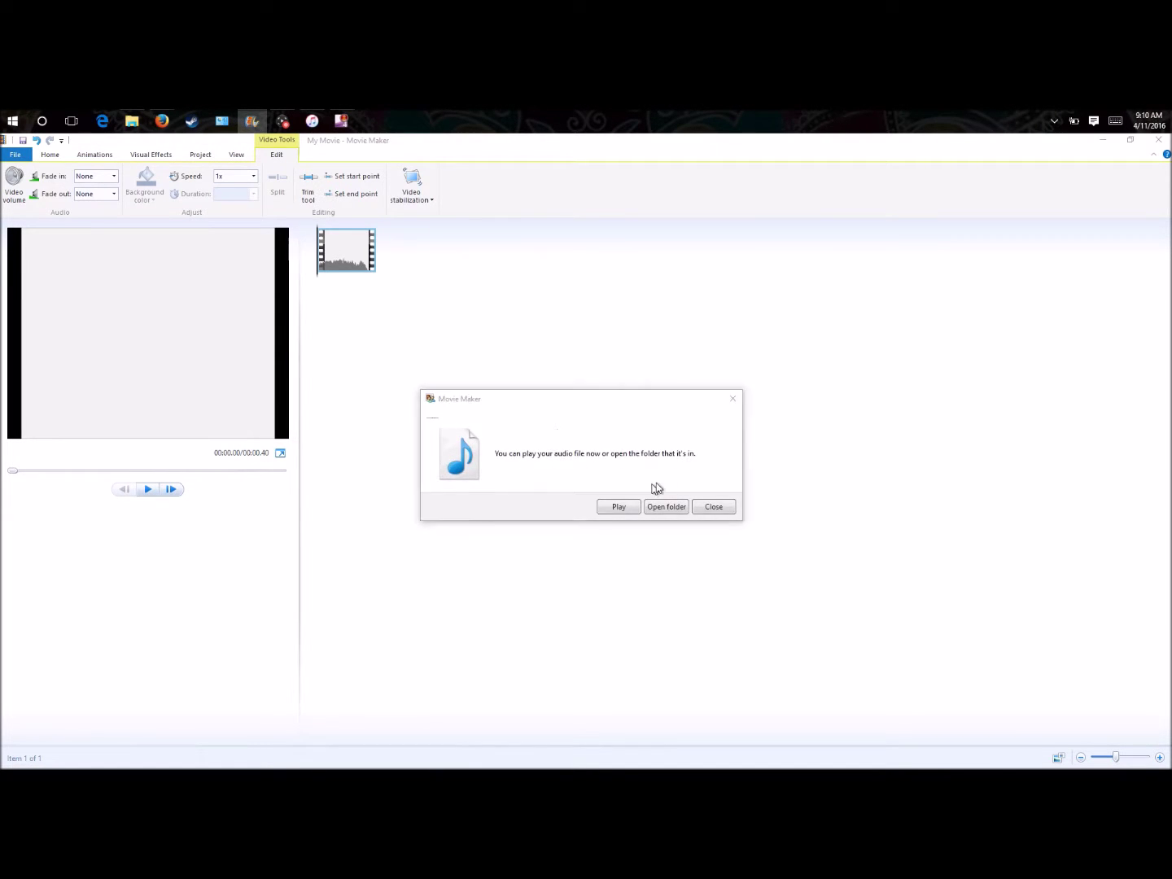
- Dismiss the save message, close the private window, and switch Firefox to Zamzar's M4A to M4R page
left_click(733, 399)
mouse_move(163, 120)
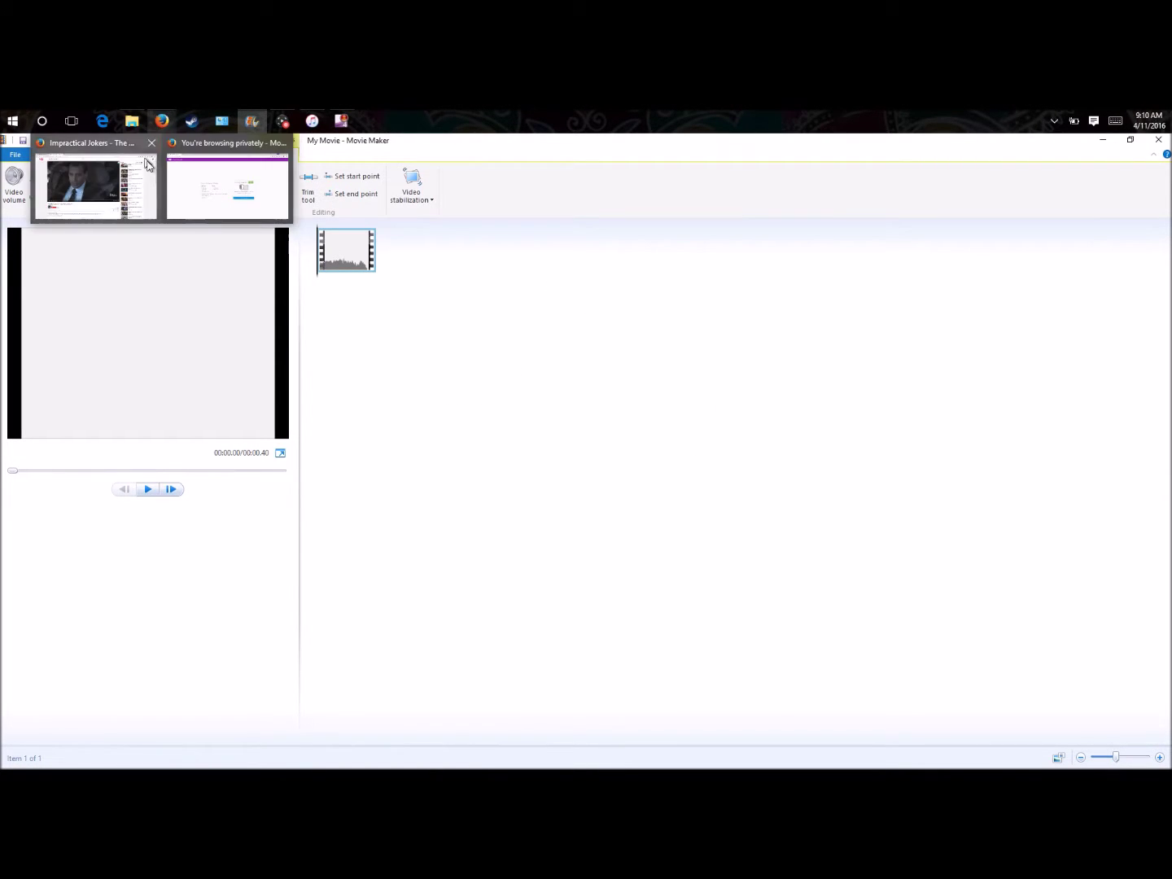
left_click(282, 142)
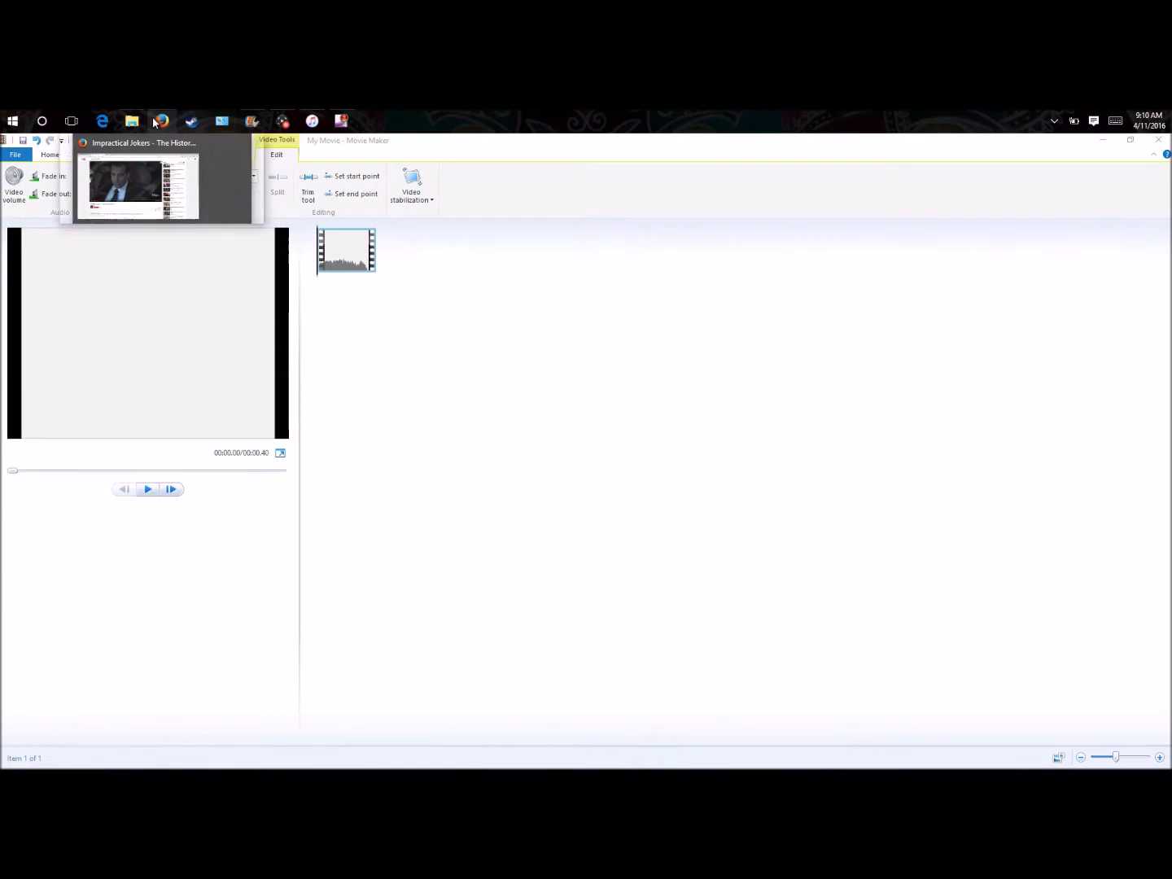
left_click(159, 121)
left_click(42, 146)
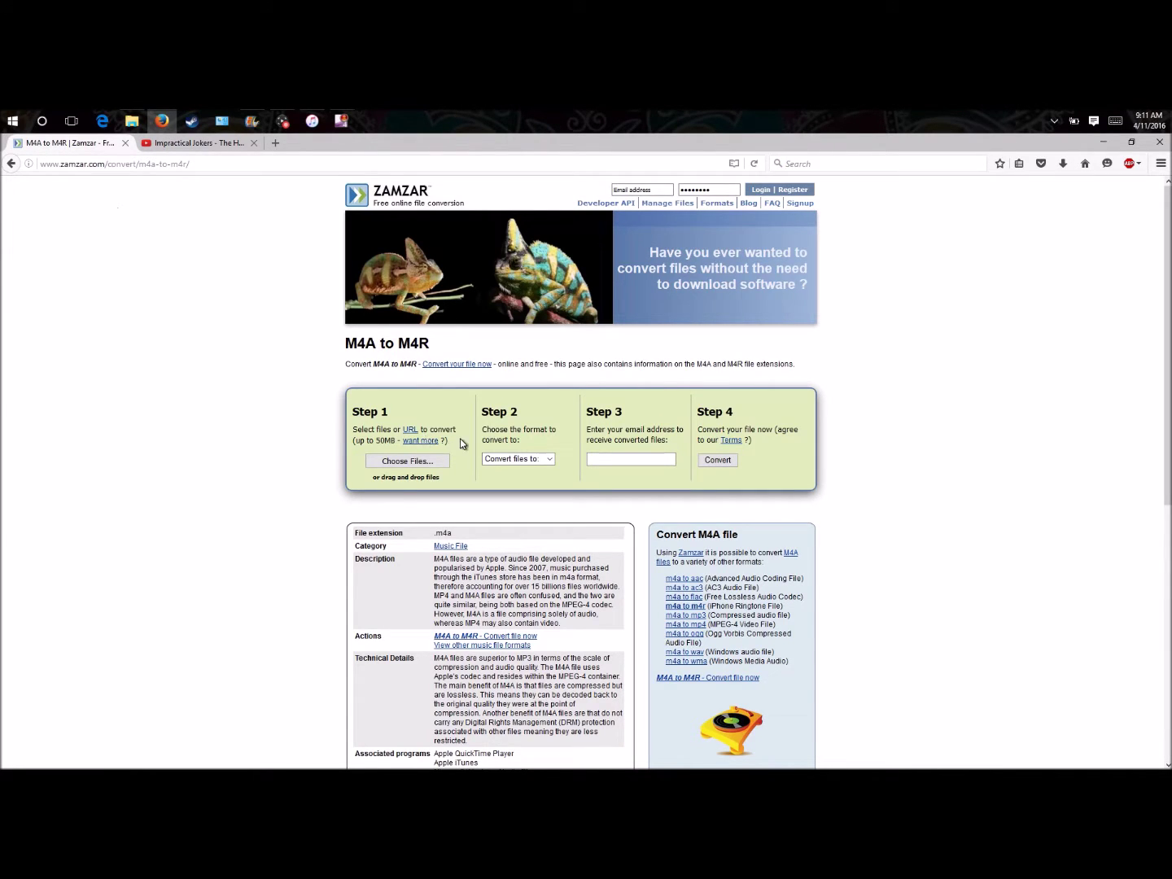
- Upload My Movie.m4a from Desktop > Larry Sound Effect as Zamzar's file to convert
left_click(415, 462)
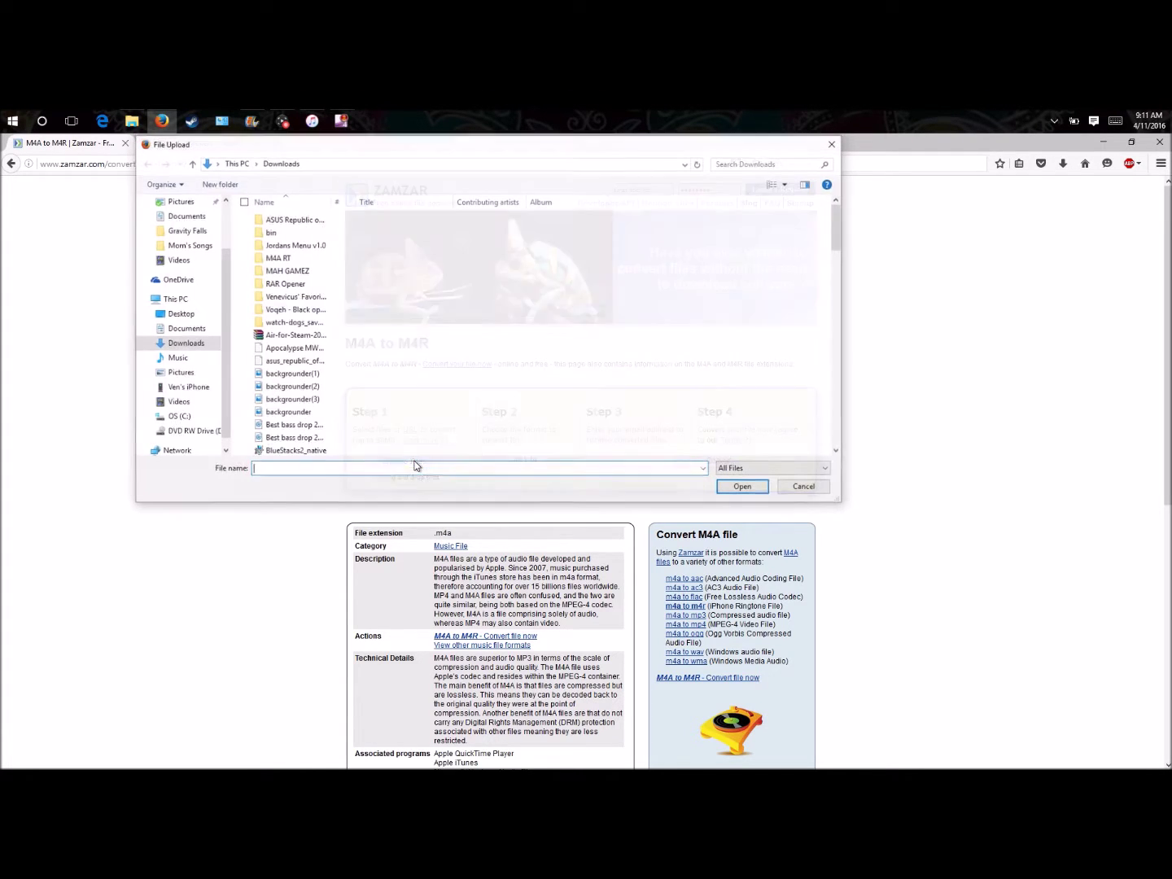
scroll(295, 258, "down", 4)
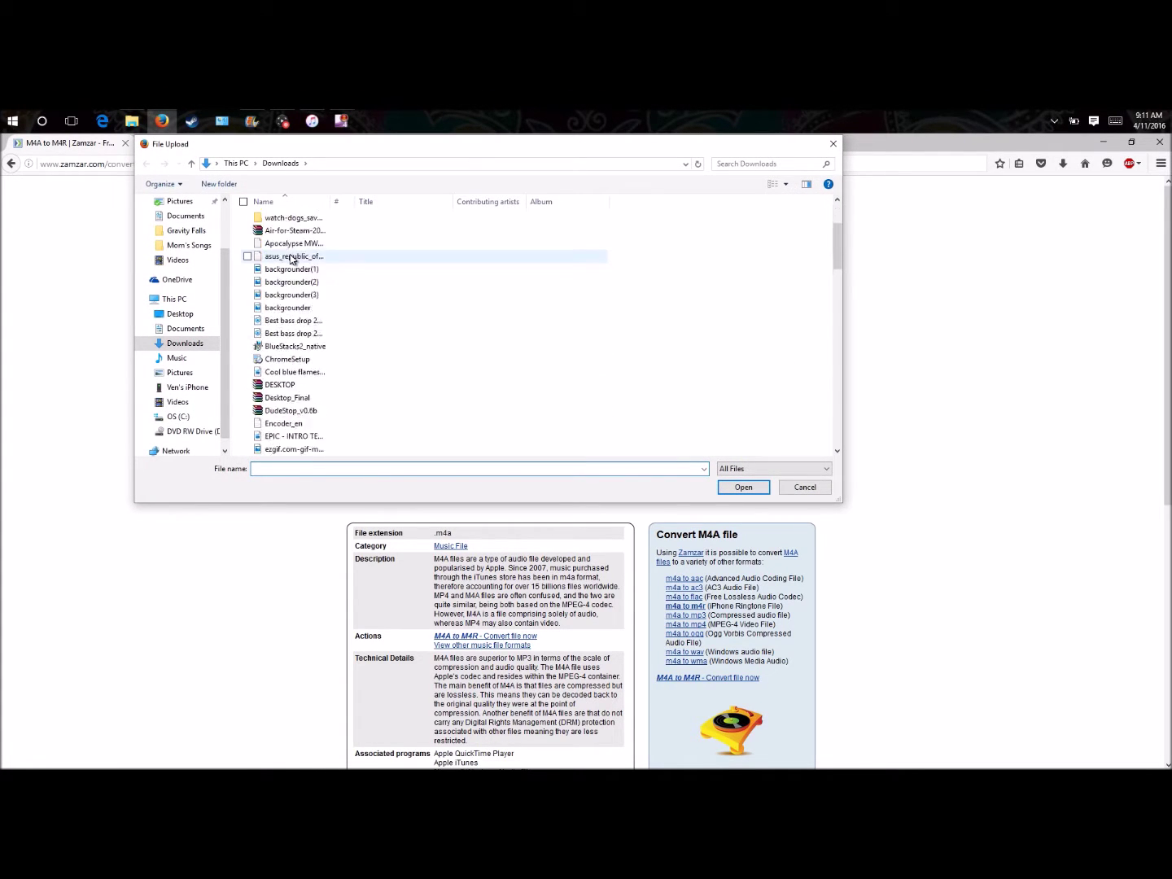
scroll(314, 356, "up", 4)
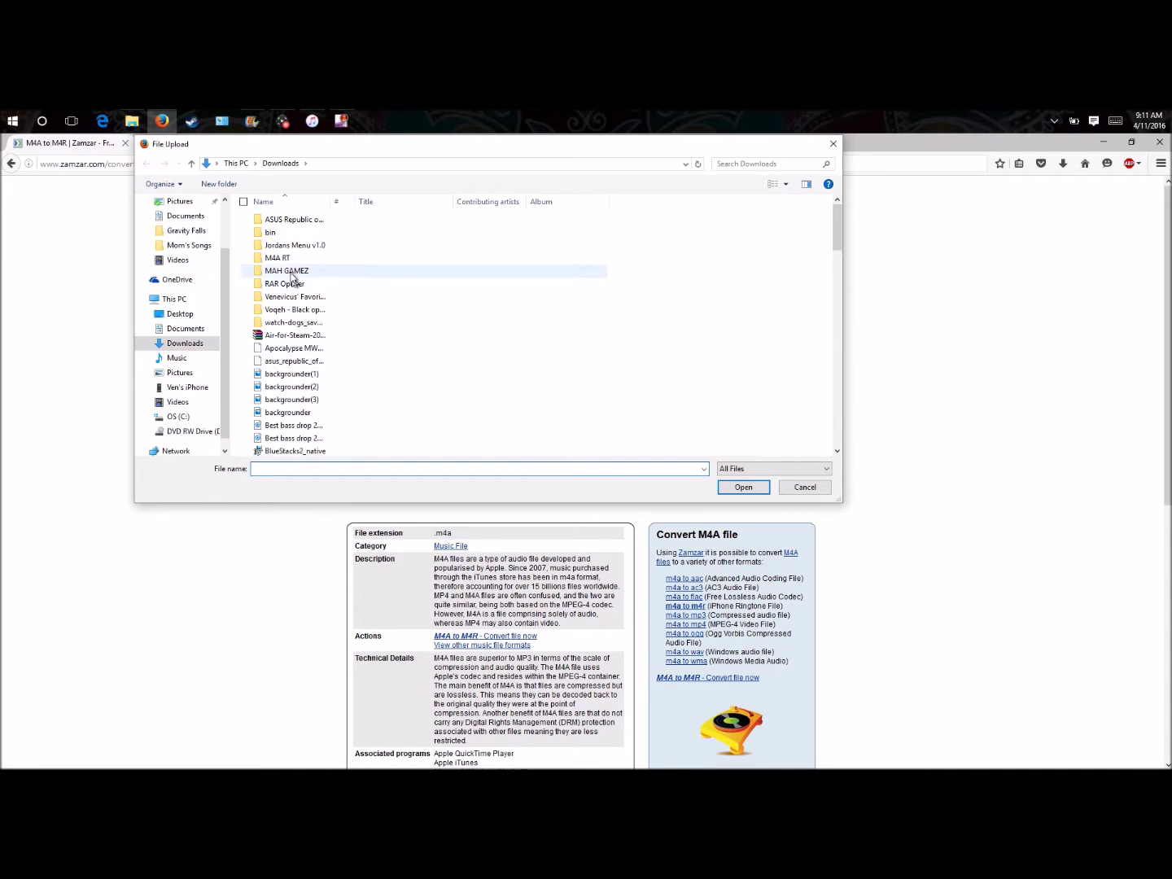
left_click_drag(666, 149, 766, 222)
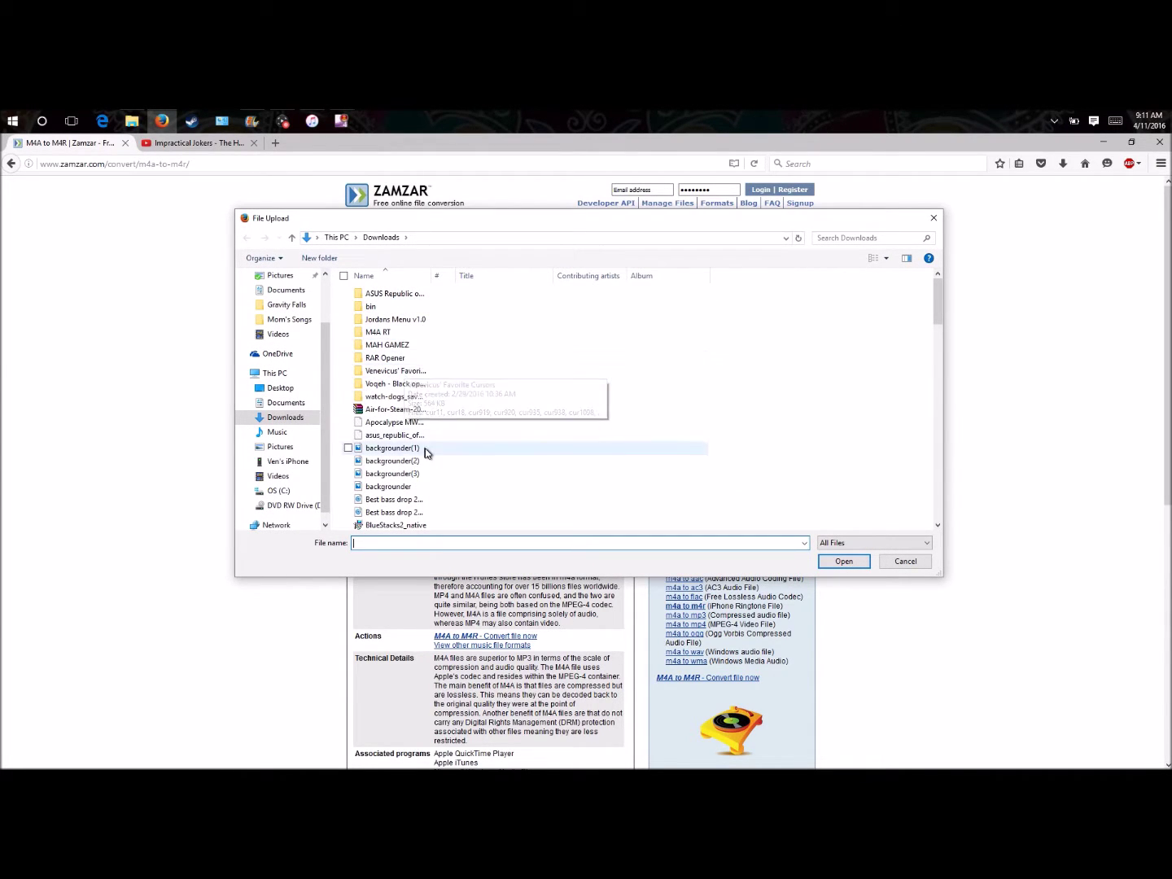
scroll(428, 451, "down", 5)
scroll(428, 451, "up", 2)
scroll(430, 450, "up", 3)
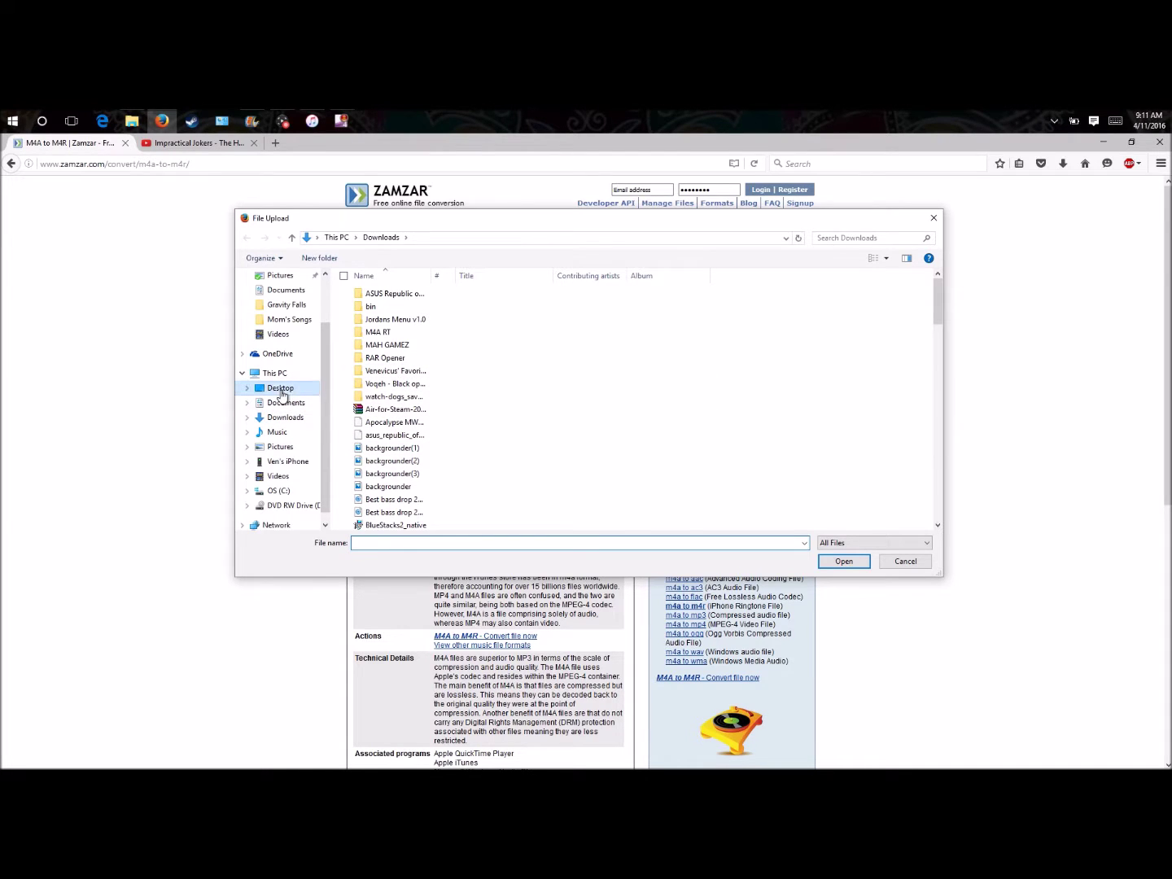
left_click(277, 387)
double_click(396, 358)
left_click(381, 294)
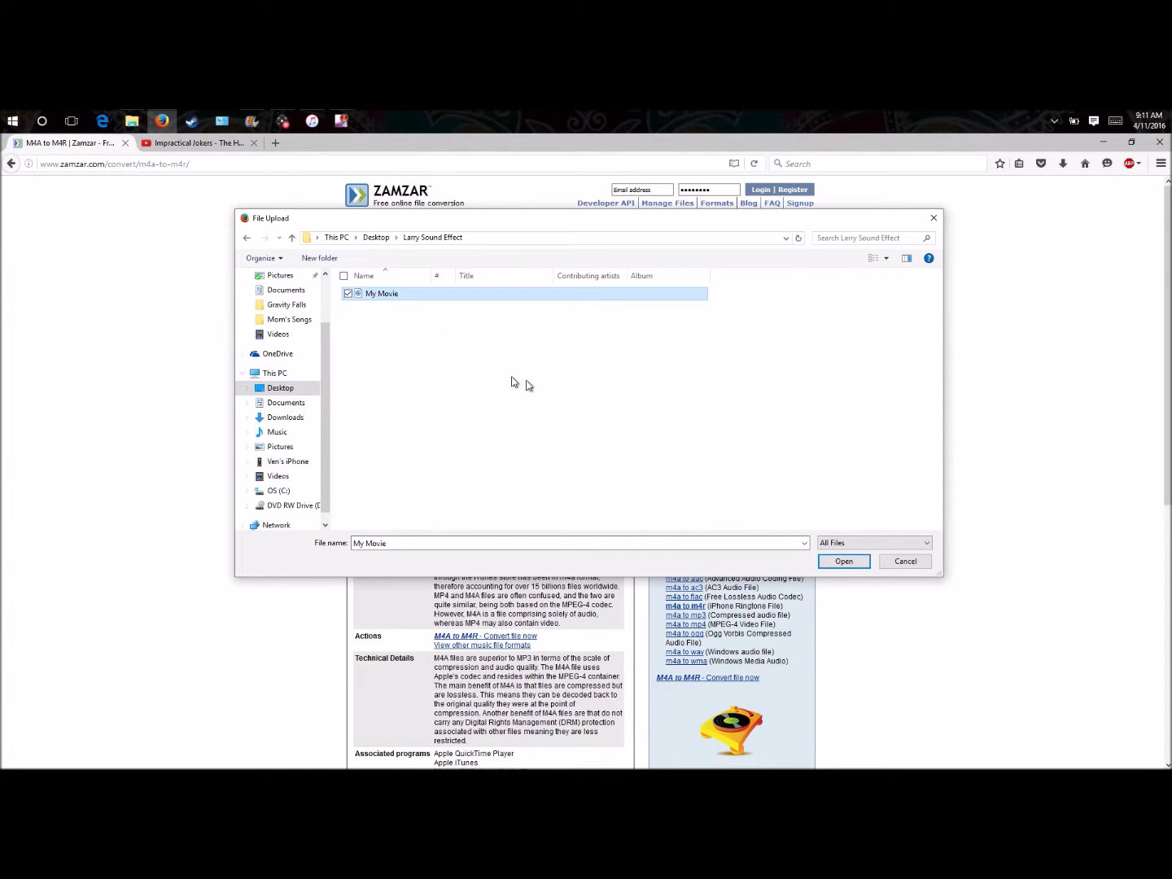
left_click(844, 562)
scroll(853, 569, "down", 3)
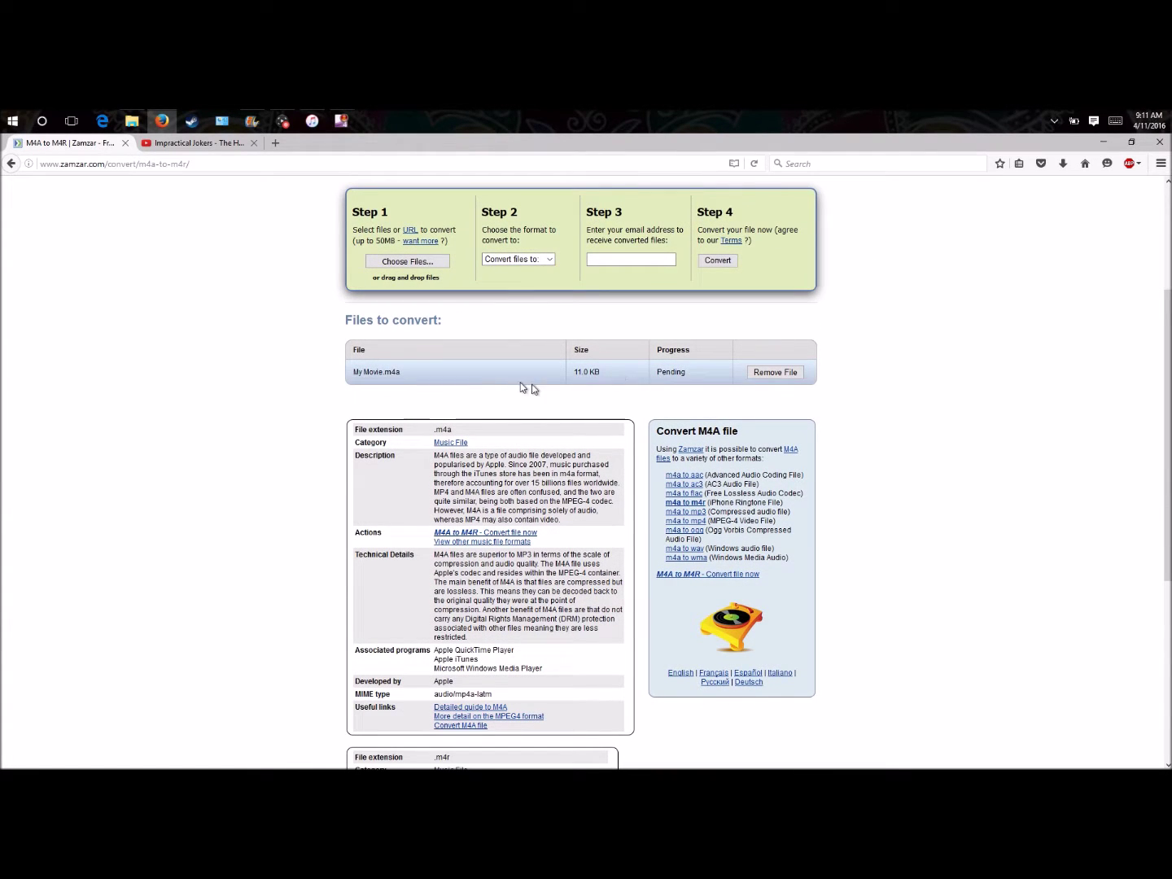
- Choose m4r as the output format, enter the user's e-mail address, and start the conversion
left_click(542, 259)
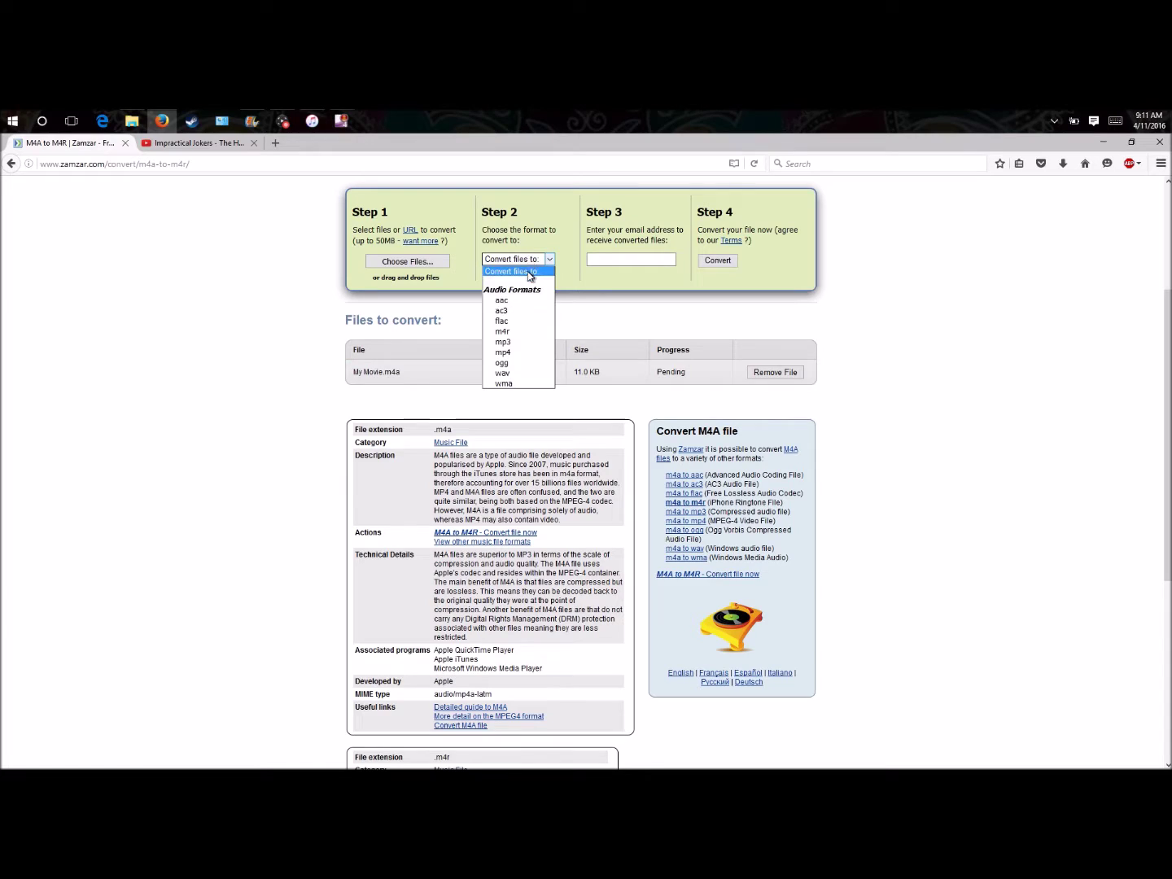
left_click(516, 332)
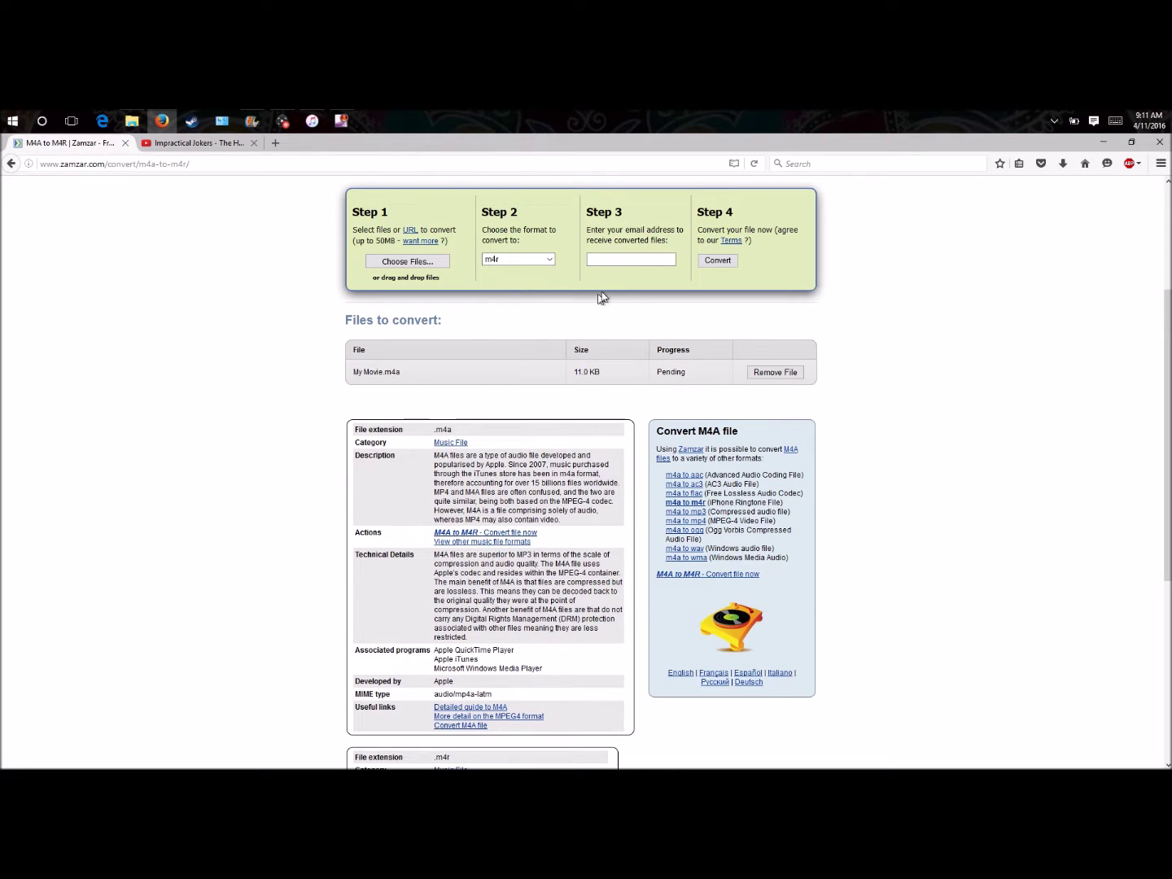
left_click(639, 261)
left_click(721, 265)
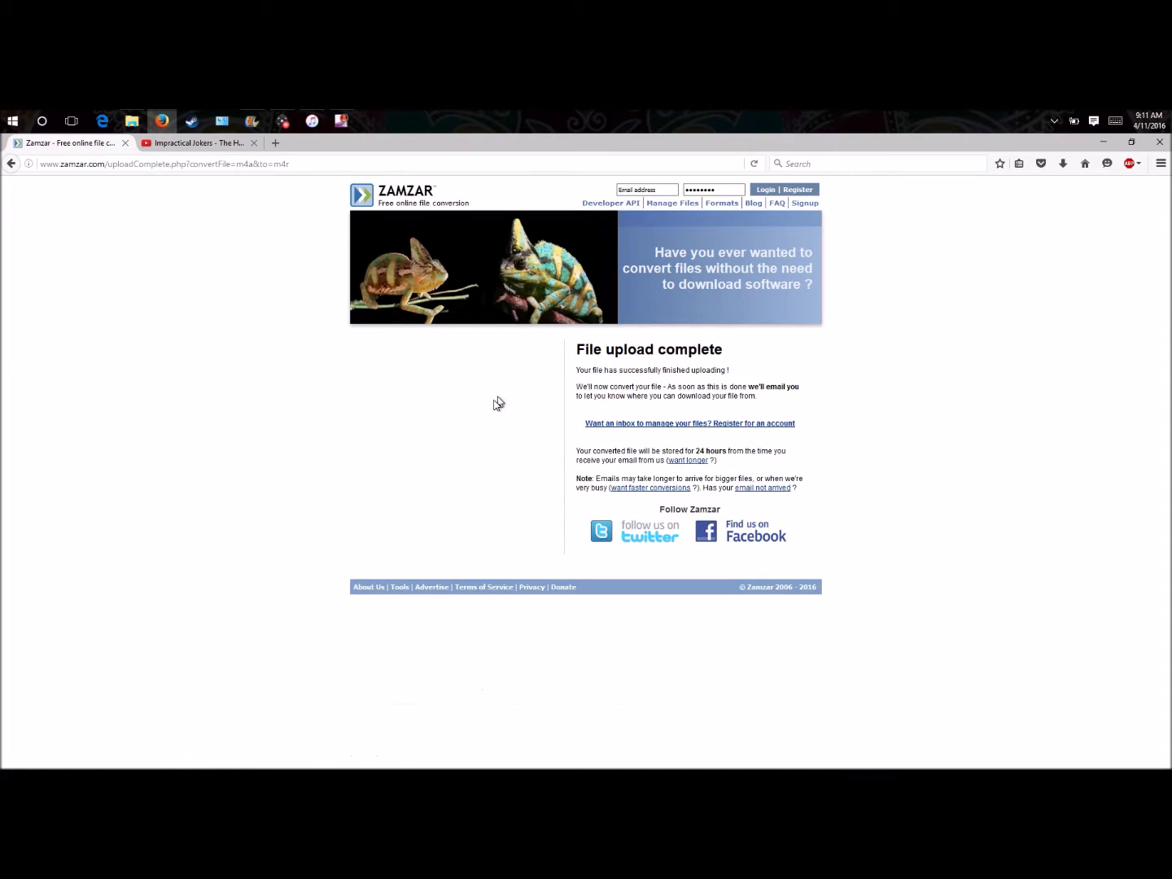
left_click(280, 144)
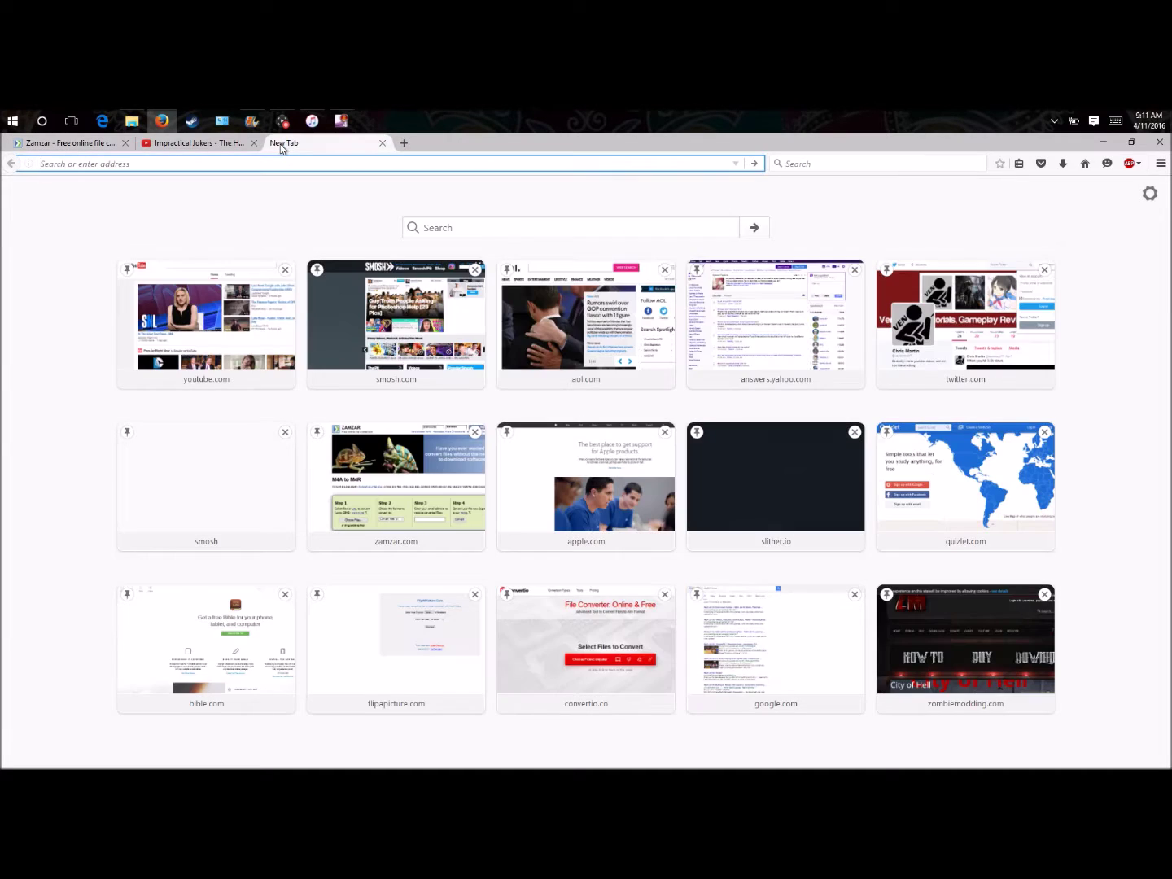
- Load the AOL Mail site and dismiss the Tech Fortress advert
type("aol.com/webmail-std/en-us/suite")
key("Down")
key("Return")
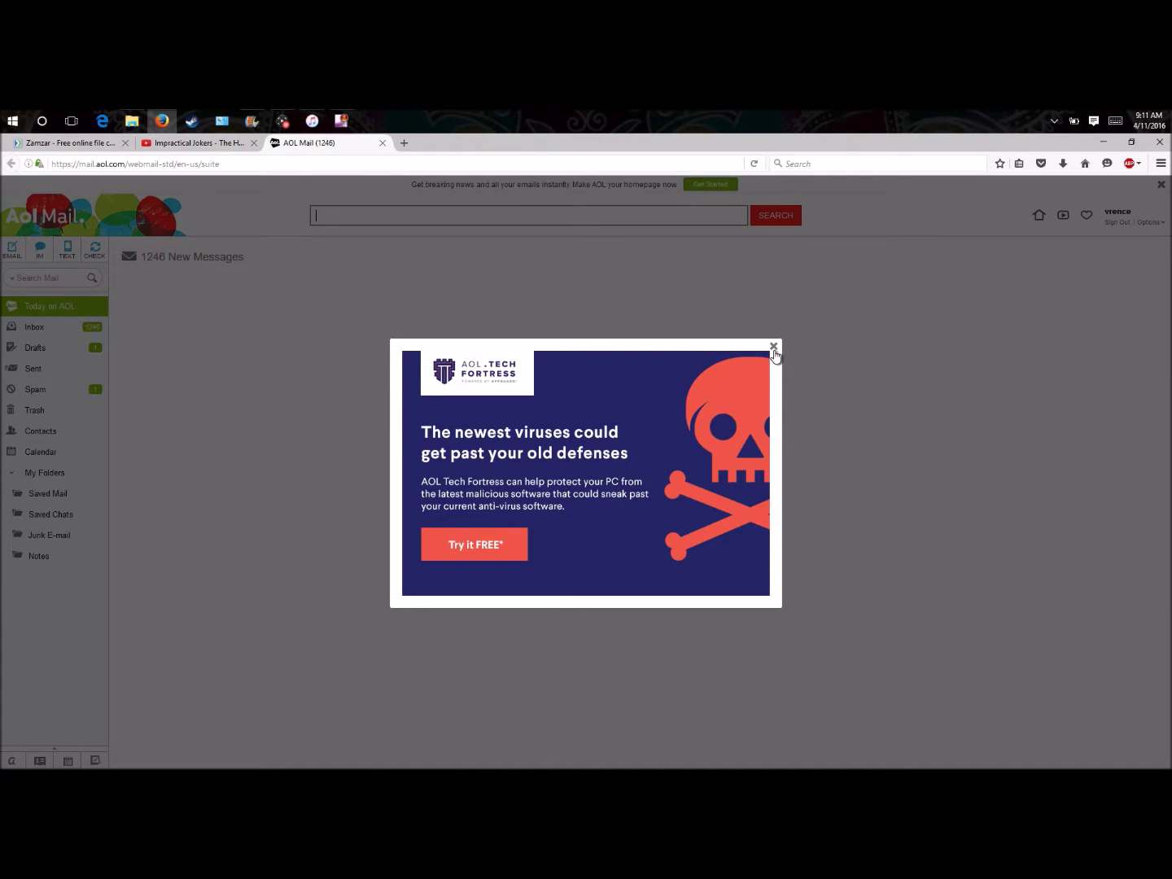
left_click(774, 349)
- Open the Zamzar Conversions e-mail in the Inbox and follow its download link
left_click(39, 328)
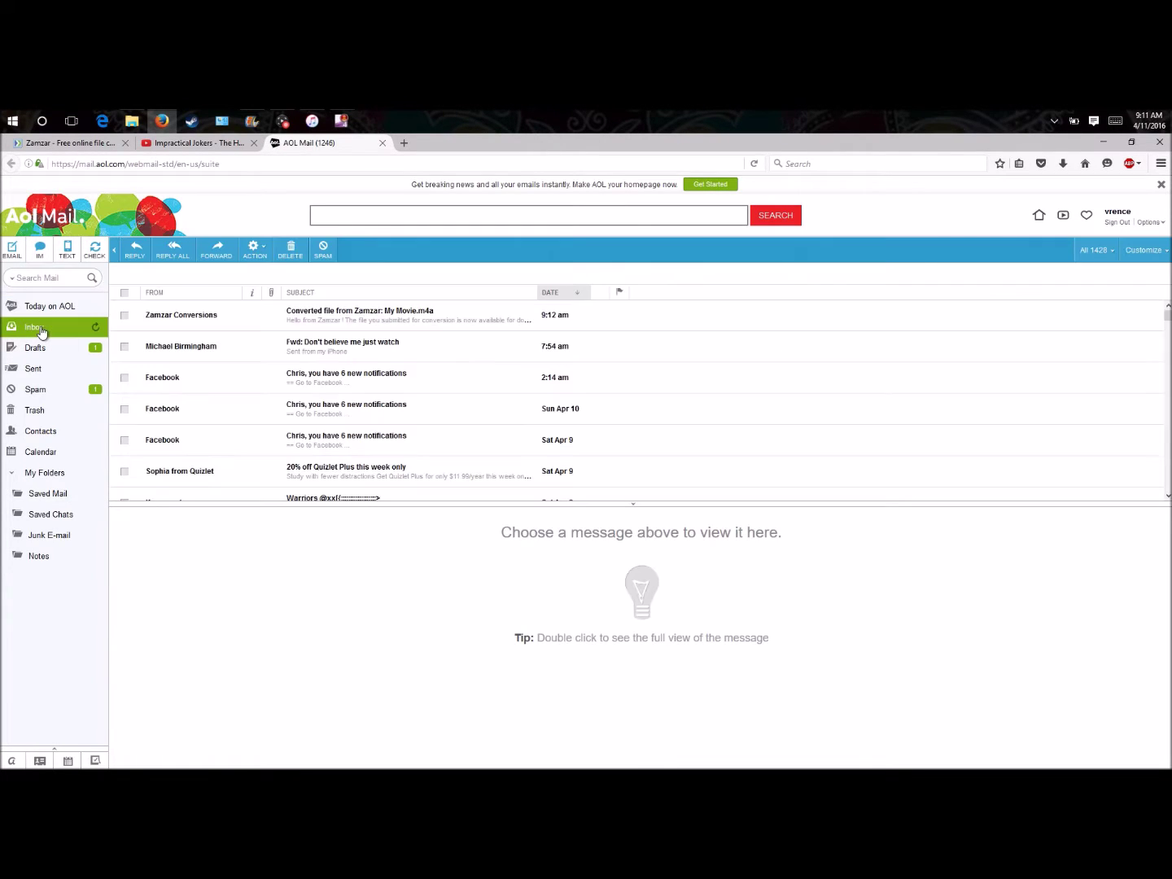
left_click(411, 318)
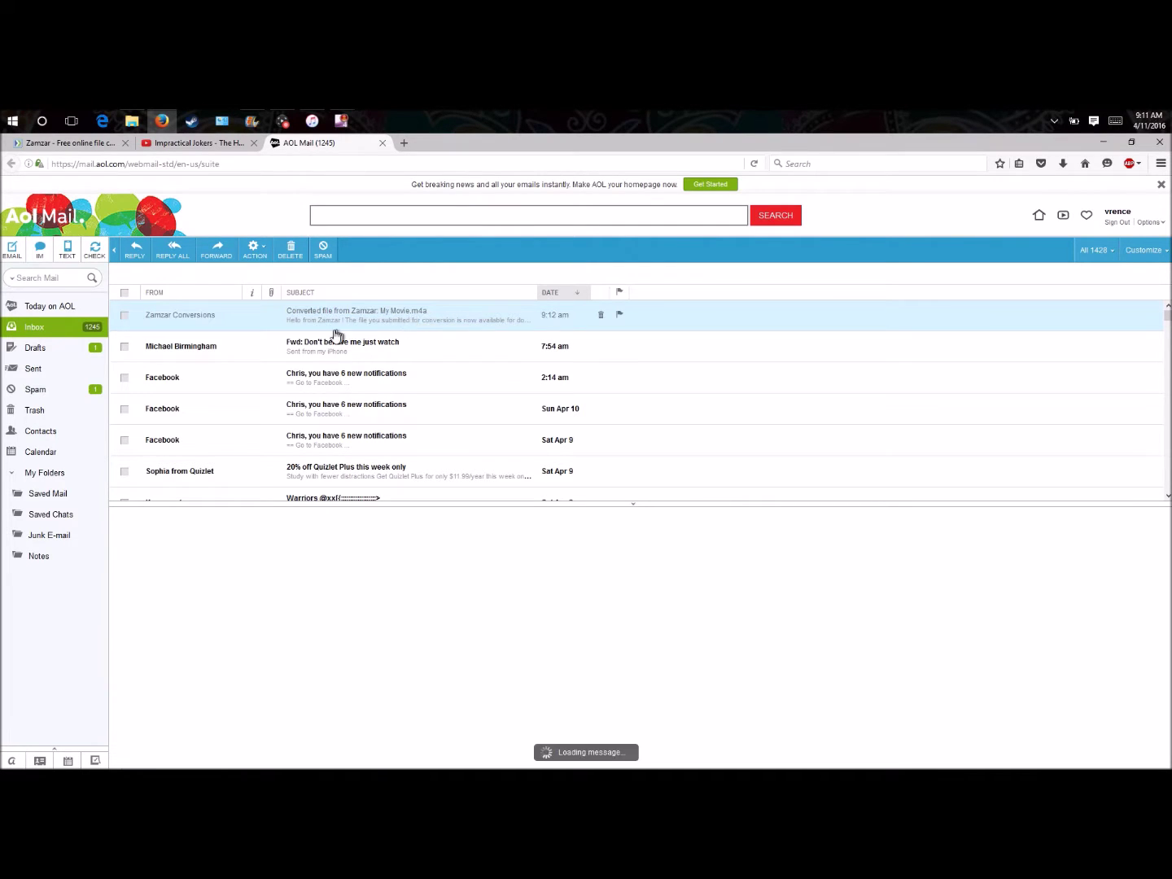
scroll(231, 587, "down", 5)
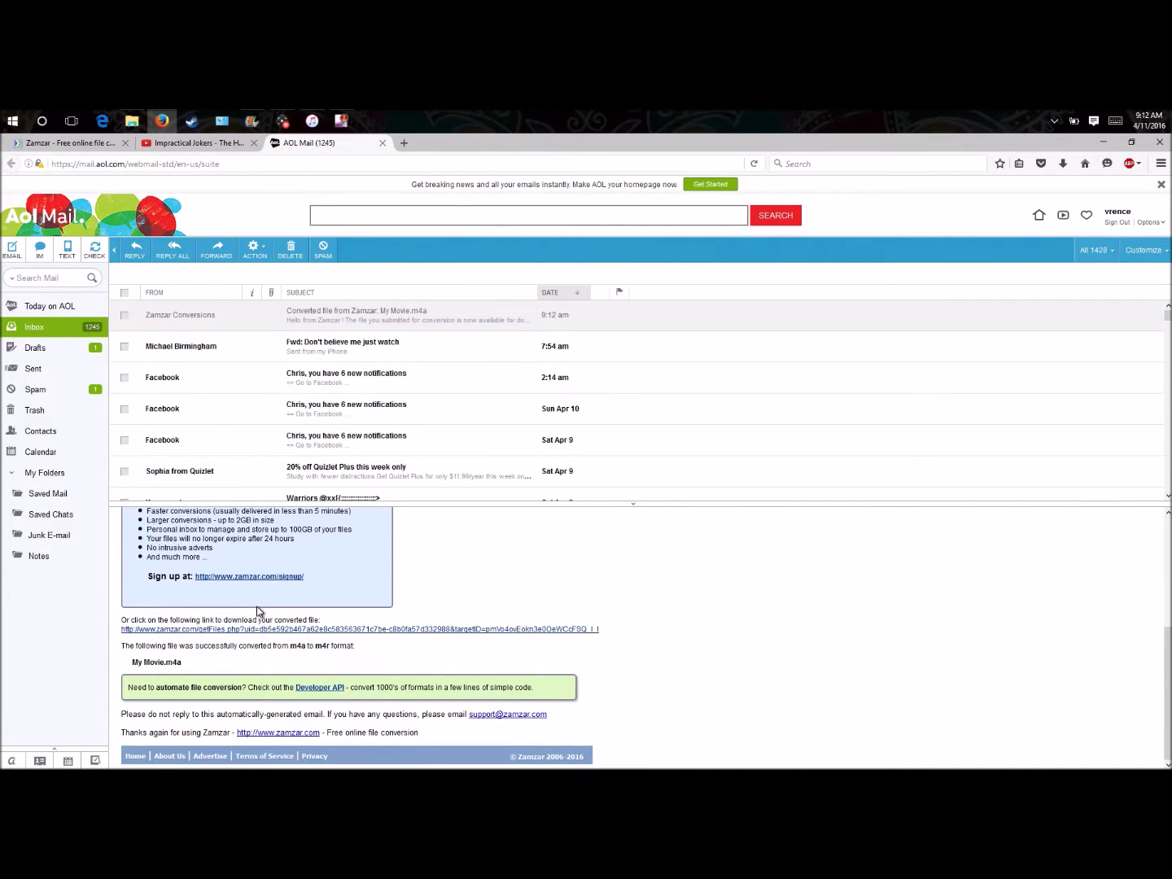
left_click(261, 632)
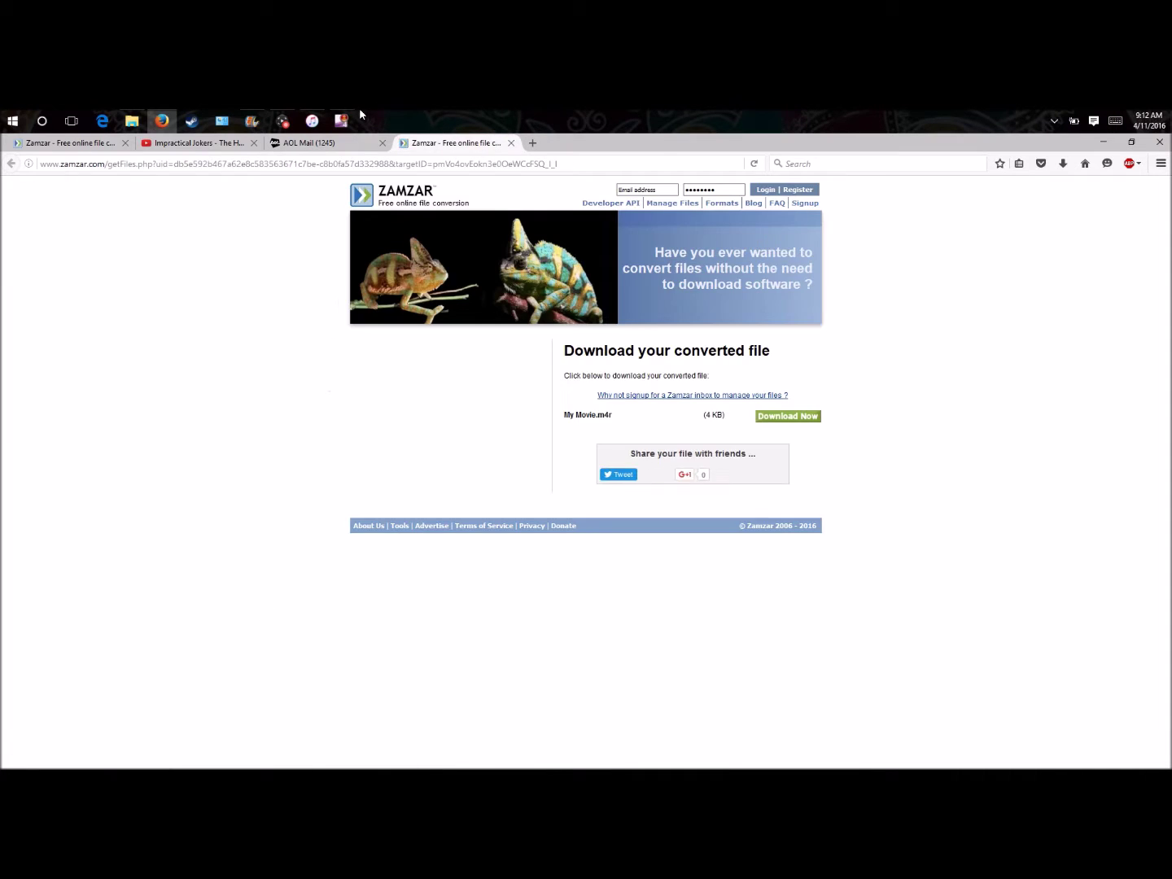
- Save My Movie.m4r to disk and show its Downloads folder in File Explorer
left_click(787, 416)
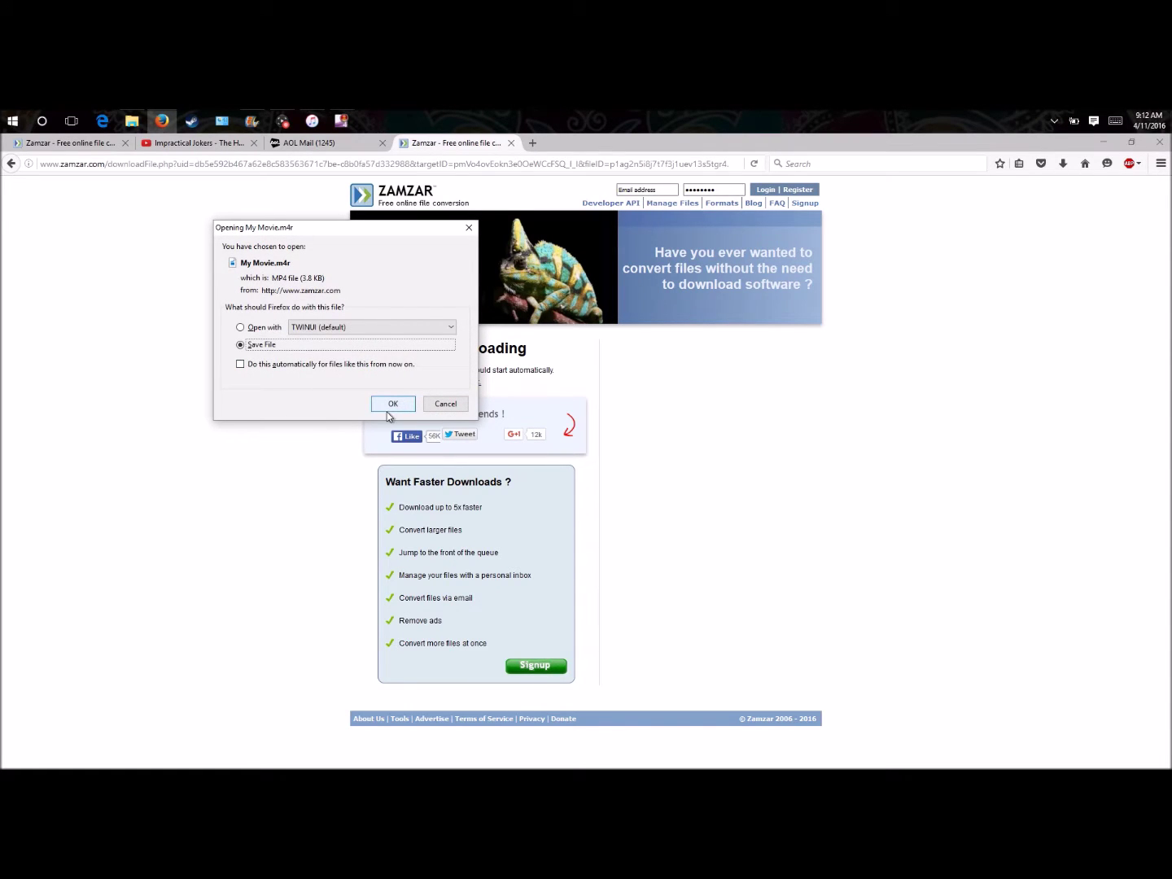
left_click(398, 400)
left_click(393, 404)
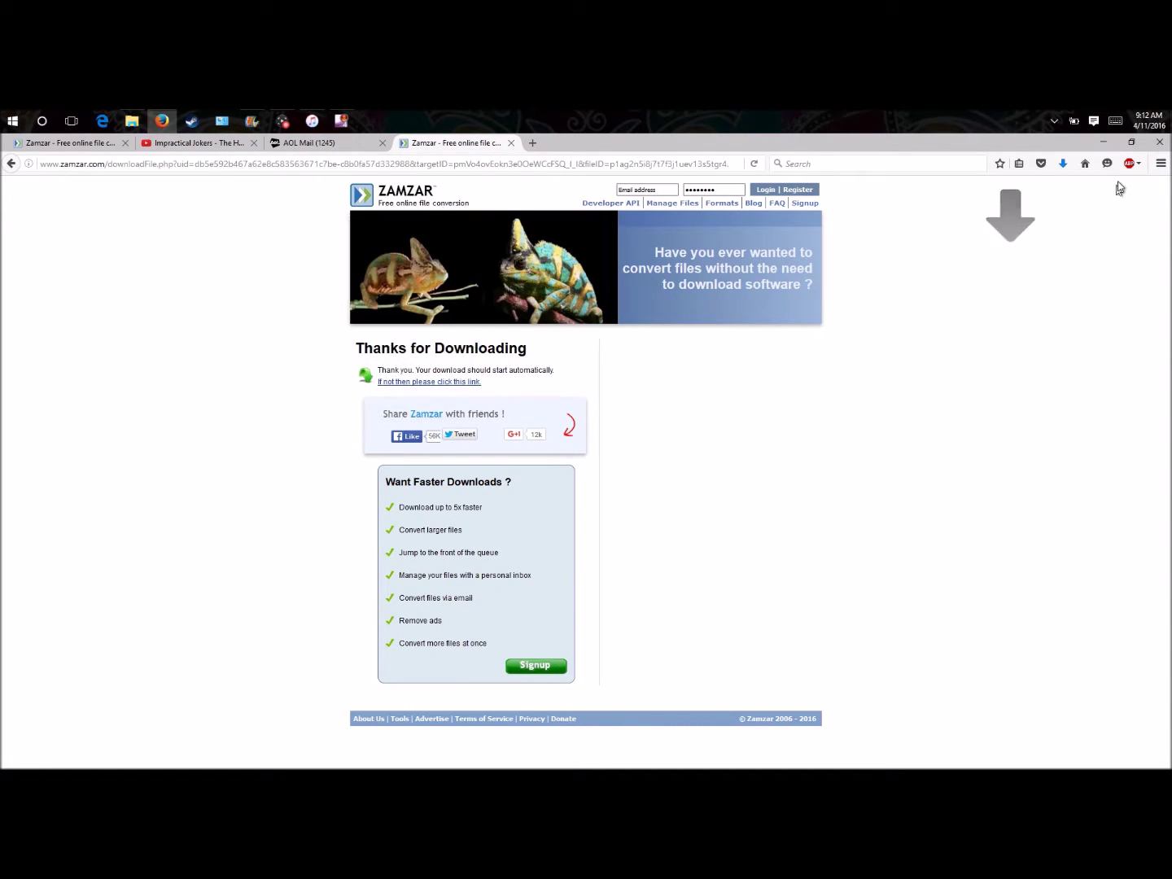
left_click(1064, 166)
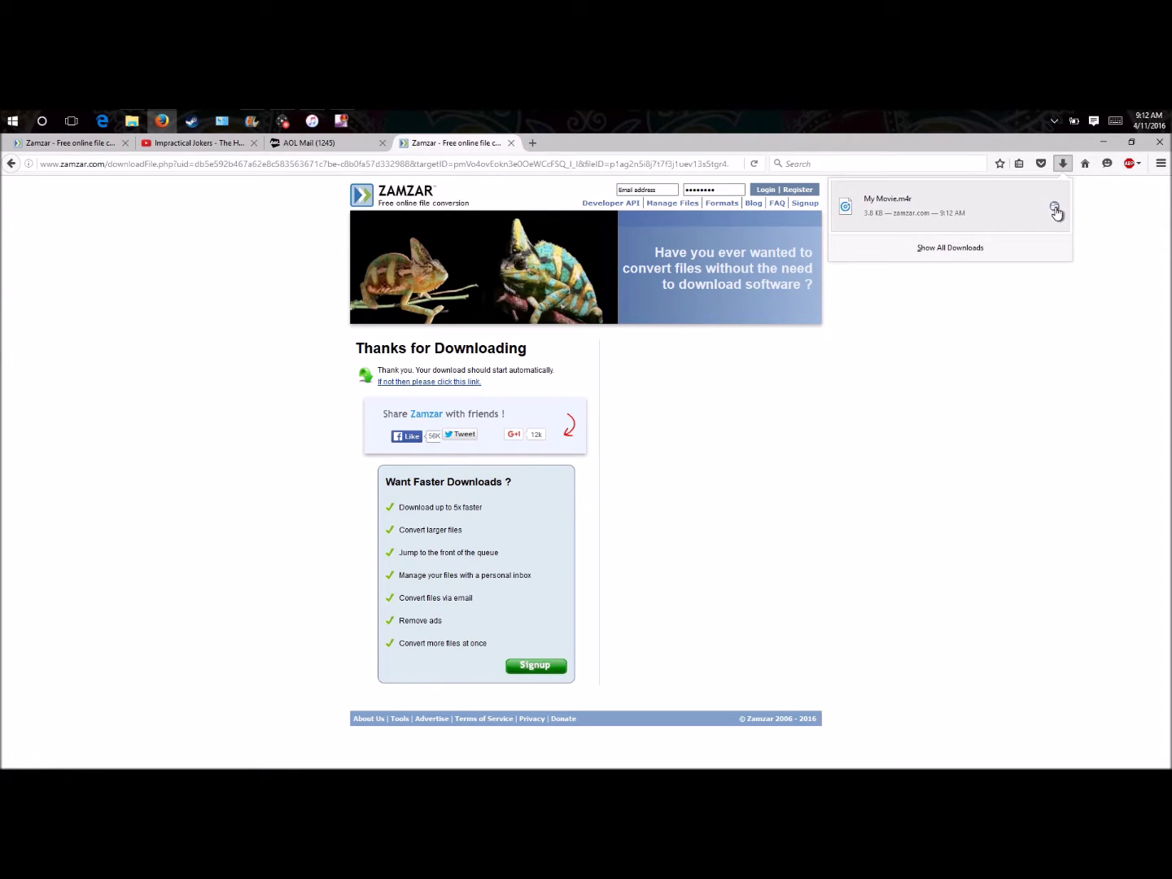
left_click(1059, 211)
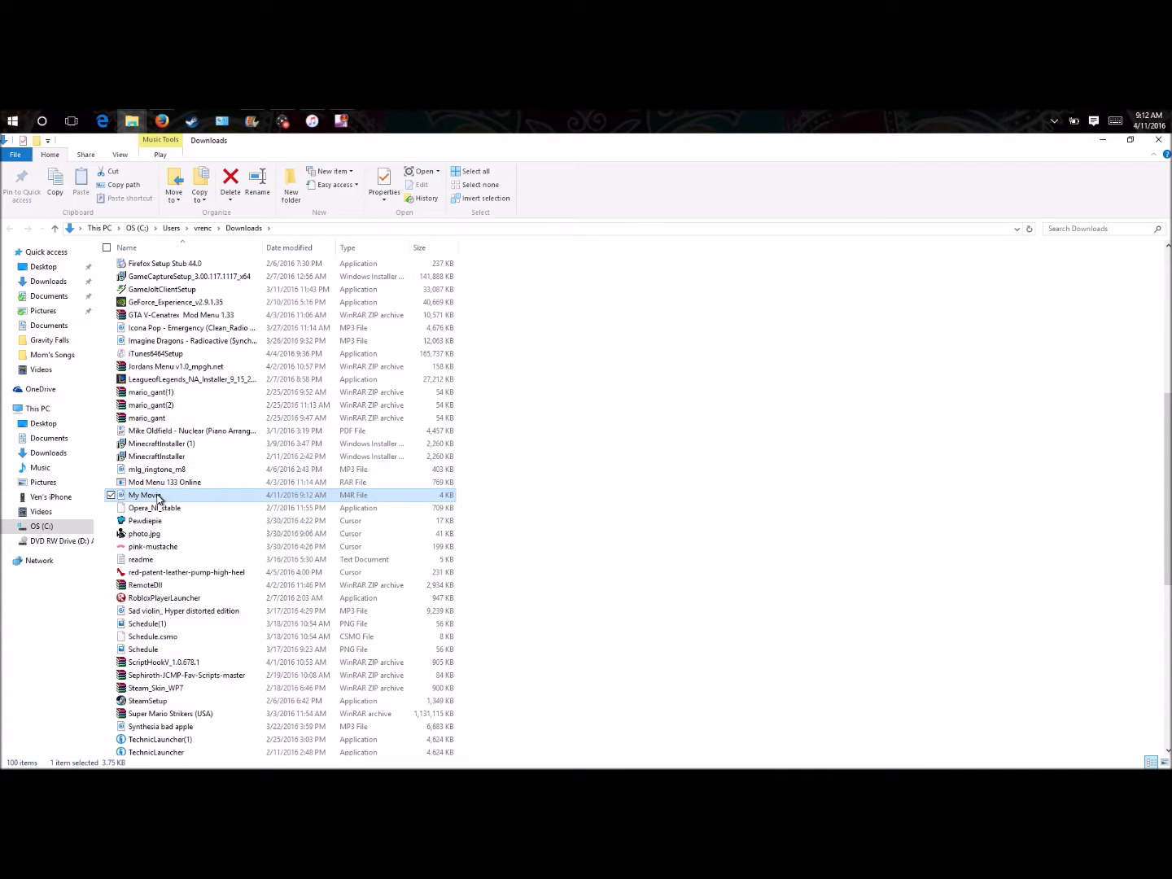
- Rename My Movie to Larry Sound and drag it from Downloads into another folder
right_click(181, 493)
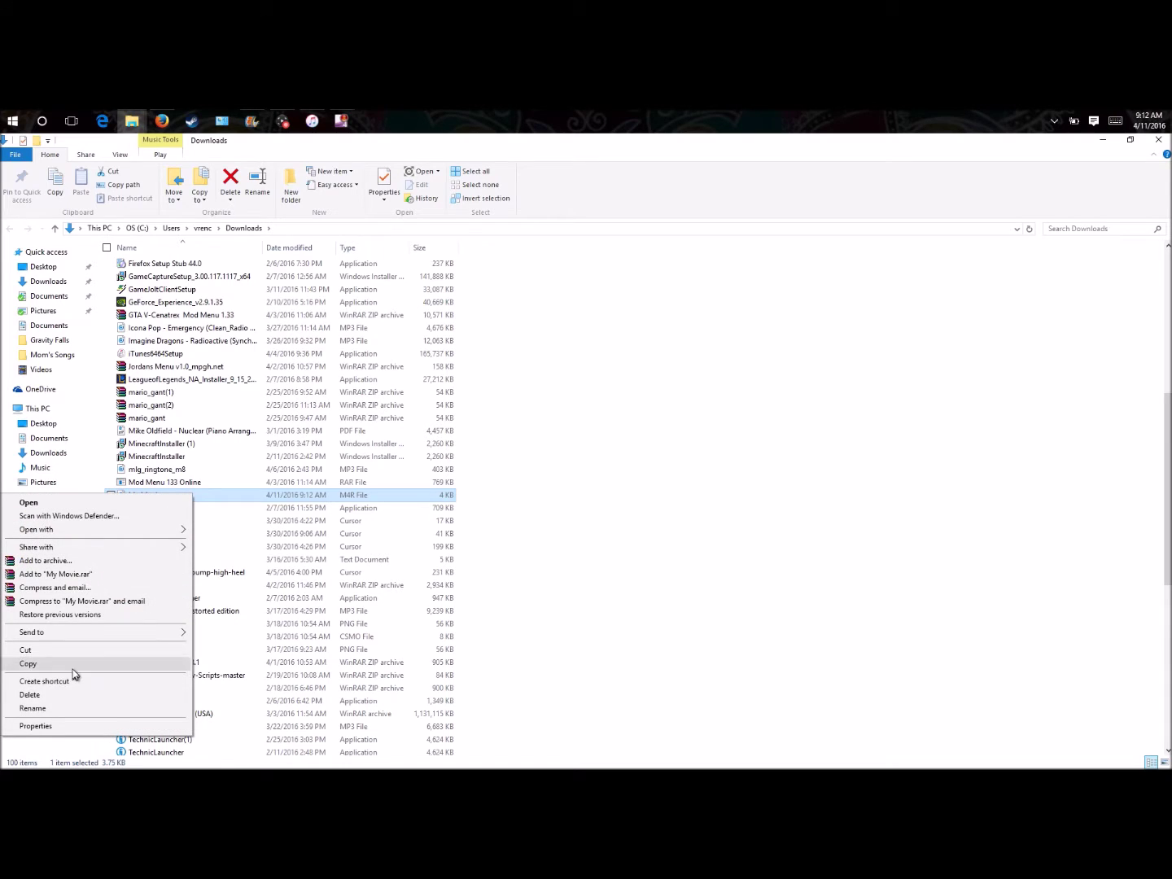
left_click(33, 709)
type("Larry Sound")
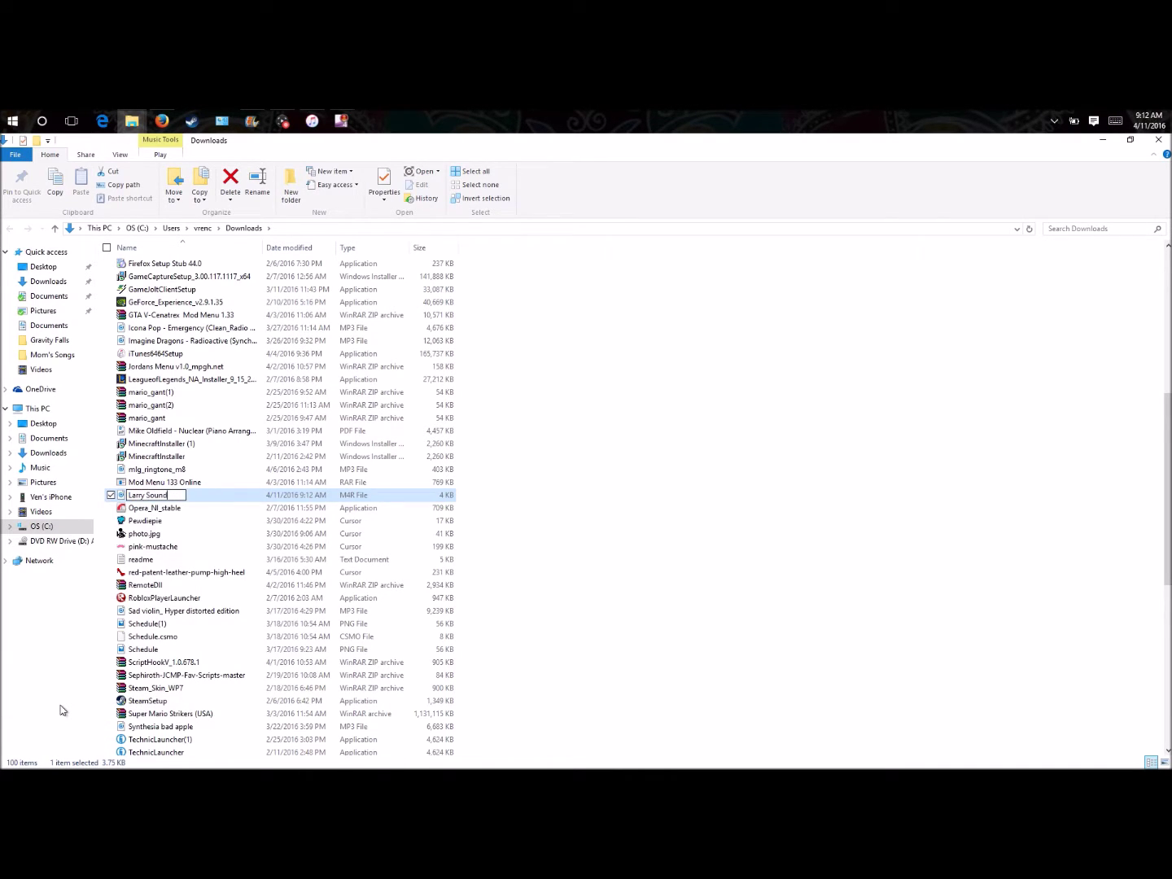
key("Return")
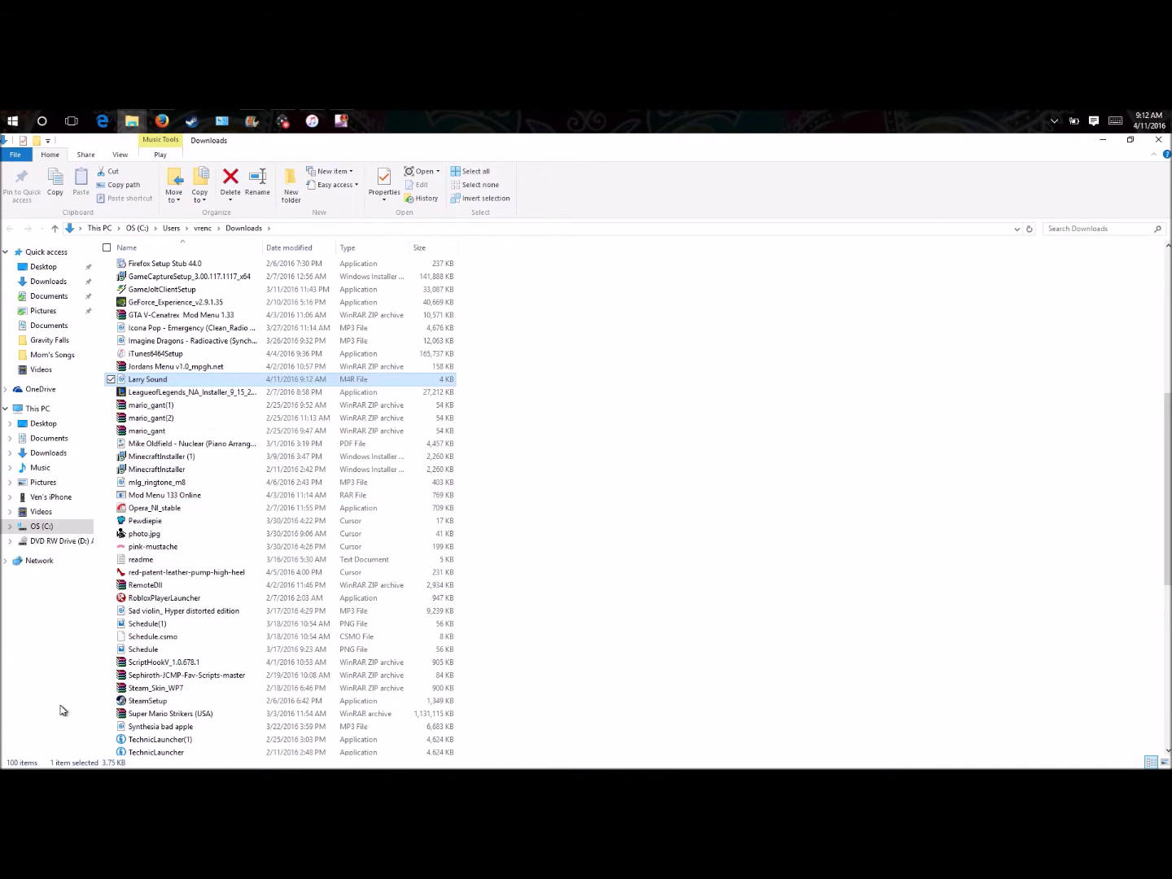
left_click_drag(163, 381, 60, 510)
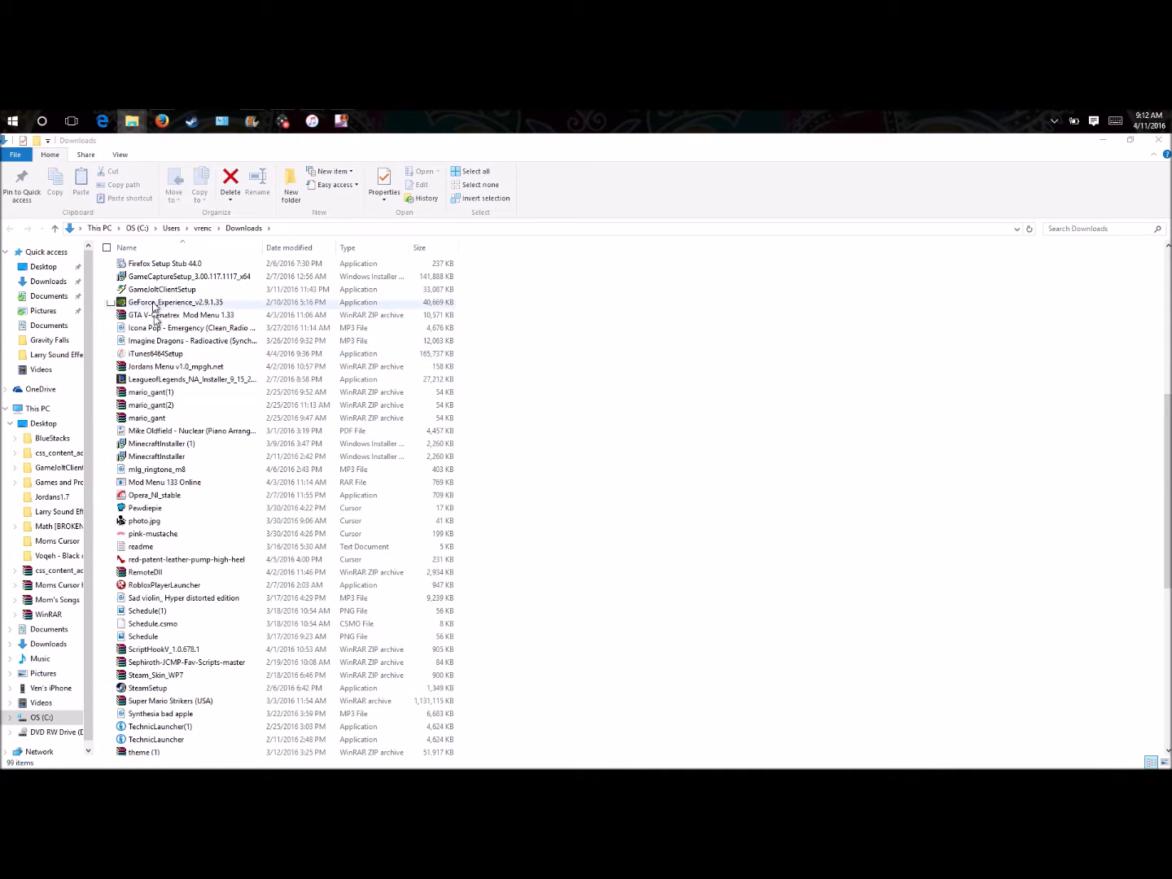
left_click(1103, 140)
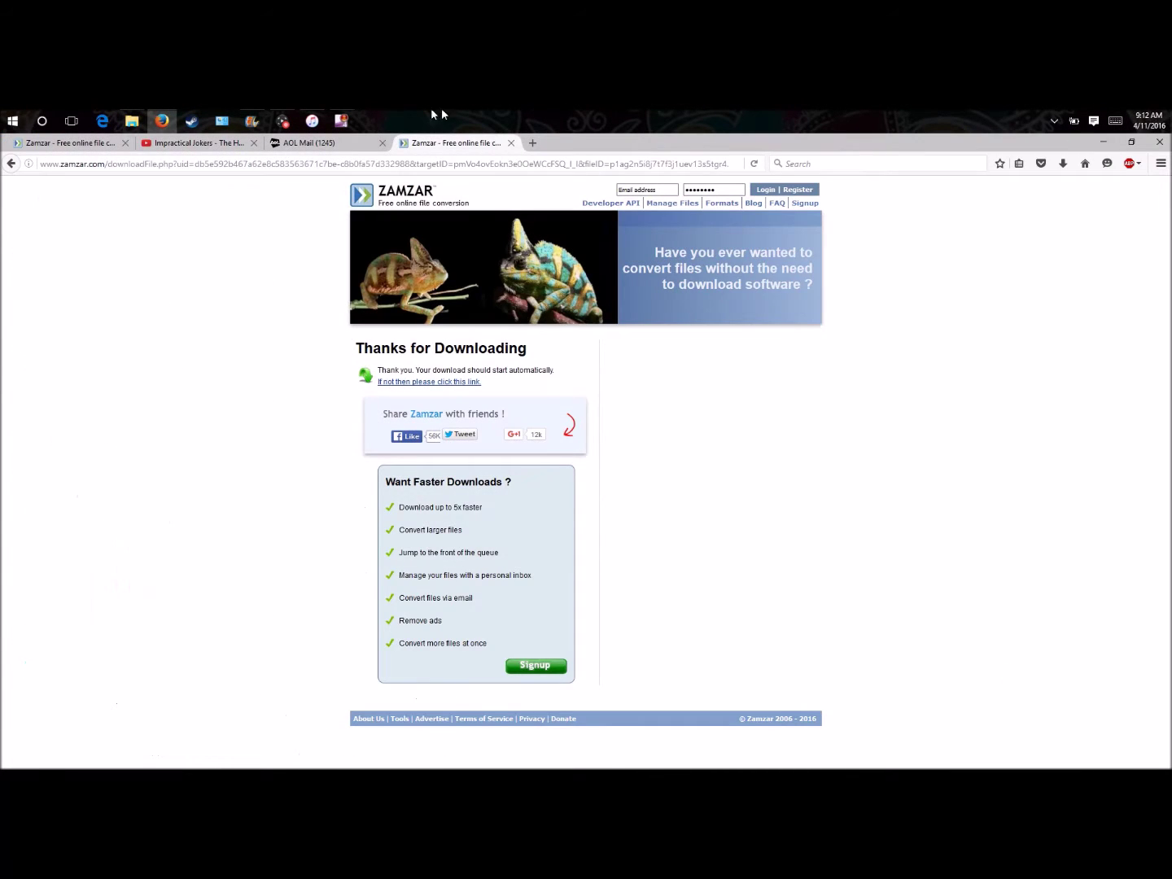
- Dismiss the not-copied warning, maximize iTunes, and open the extra media list to reach Tones
left_click(312, 121)
left_click(677, 390)
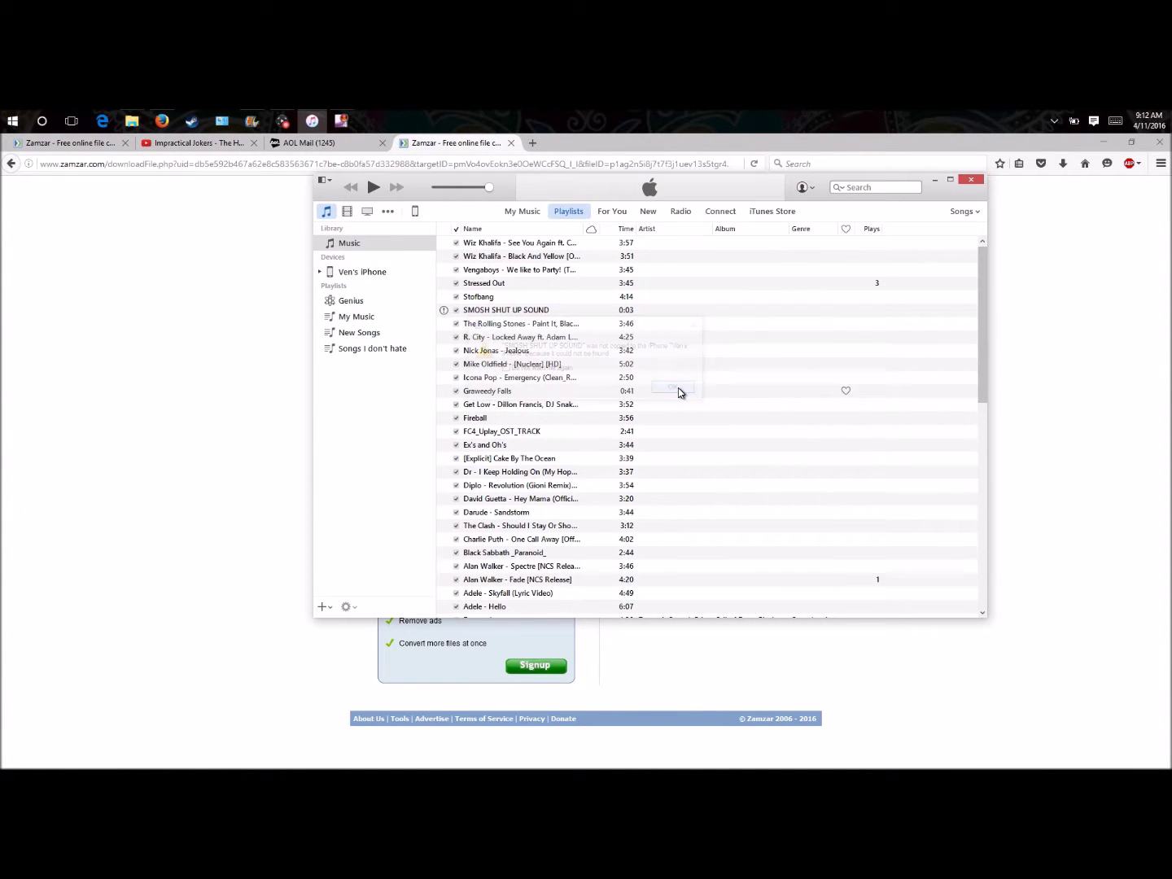
left_click(950, 179)
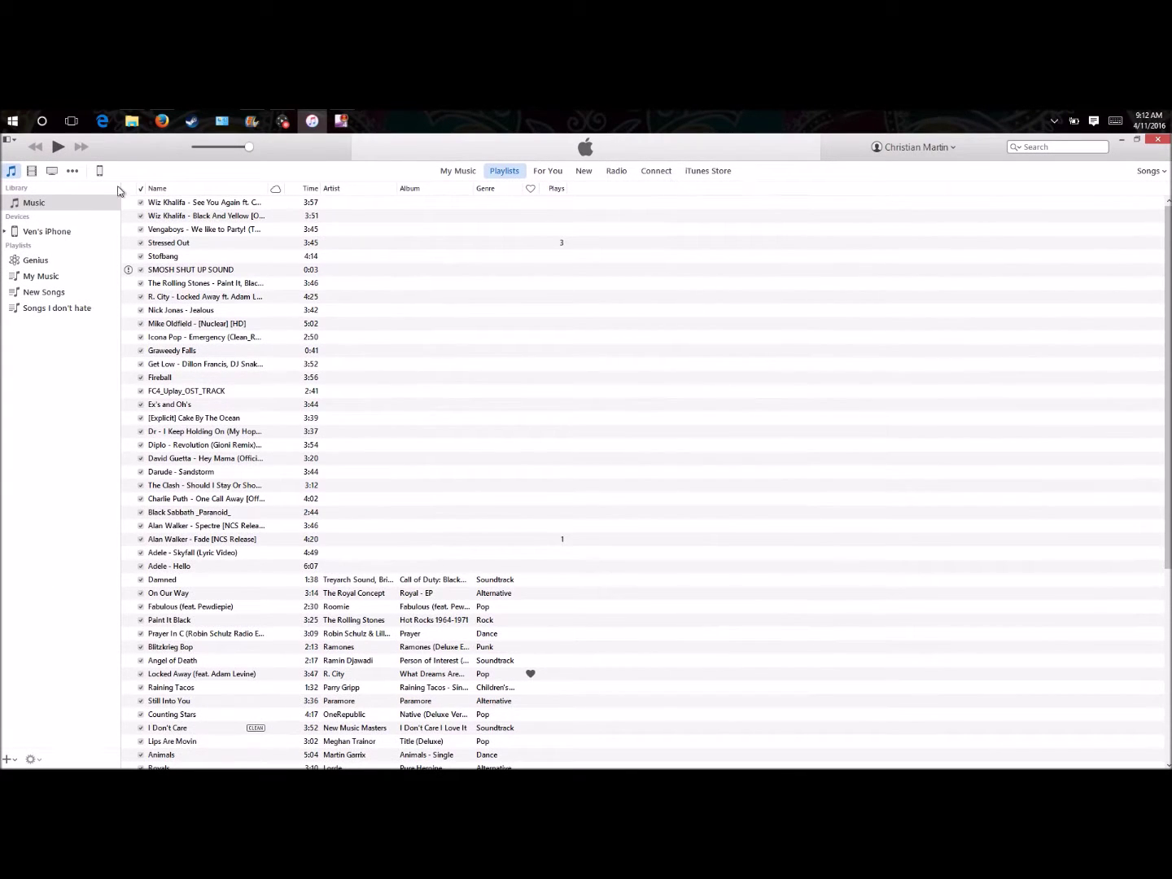
left_click(76, 171)
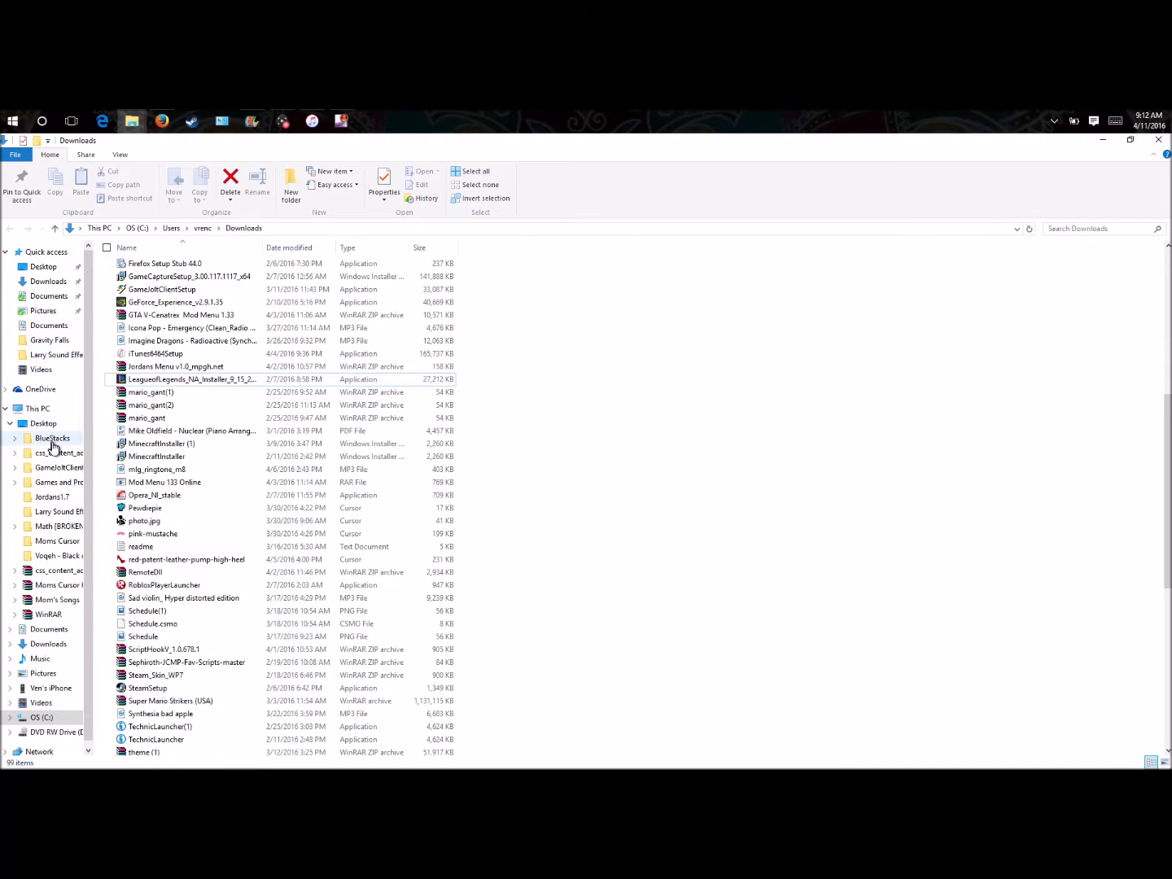
- Drag Larry Sound from the Larry Sound Effect folder into the iTunes Tones list
left_click(45, 424)
double_click(155, 330)
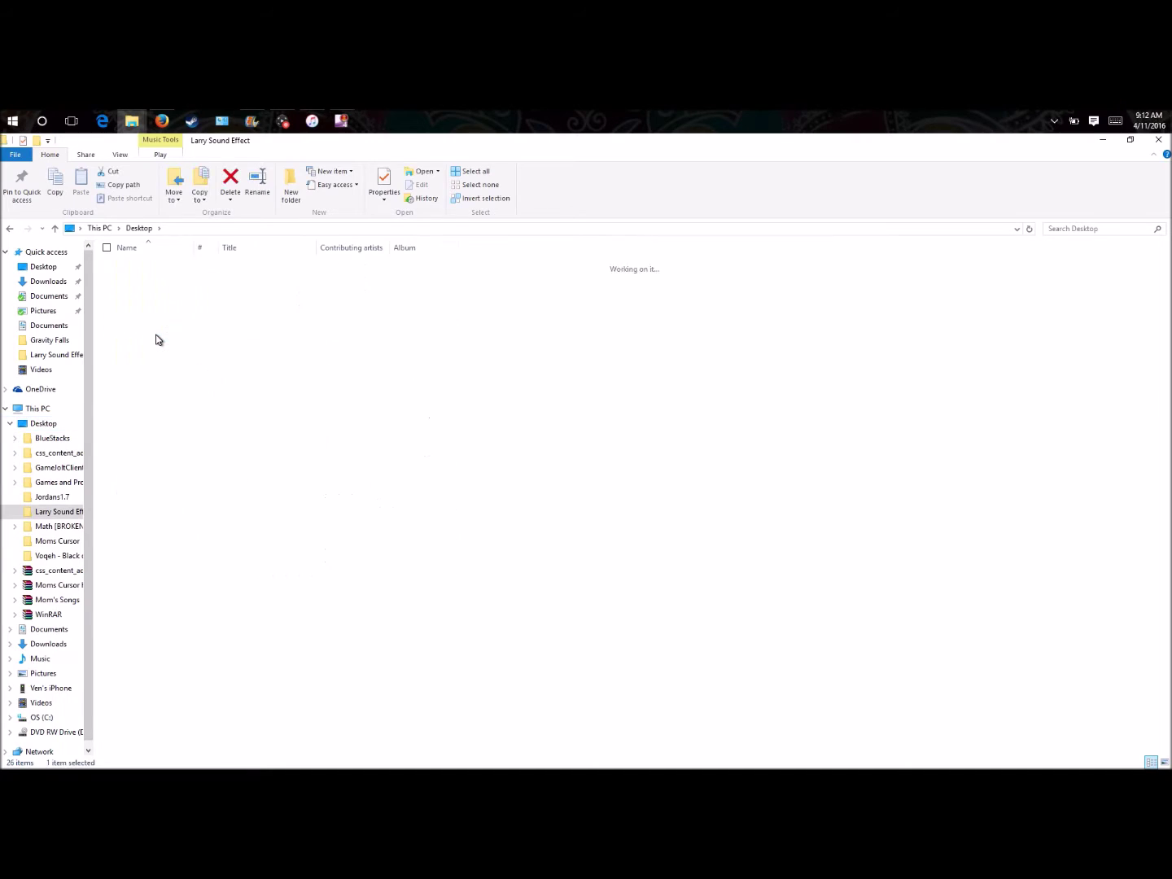
left_click(1130, 140)
left_click_drag(814, 222, 856, 246)
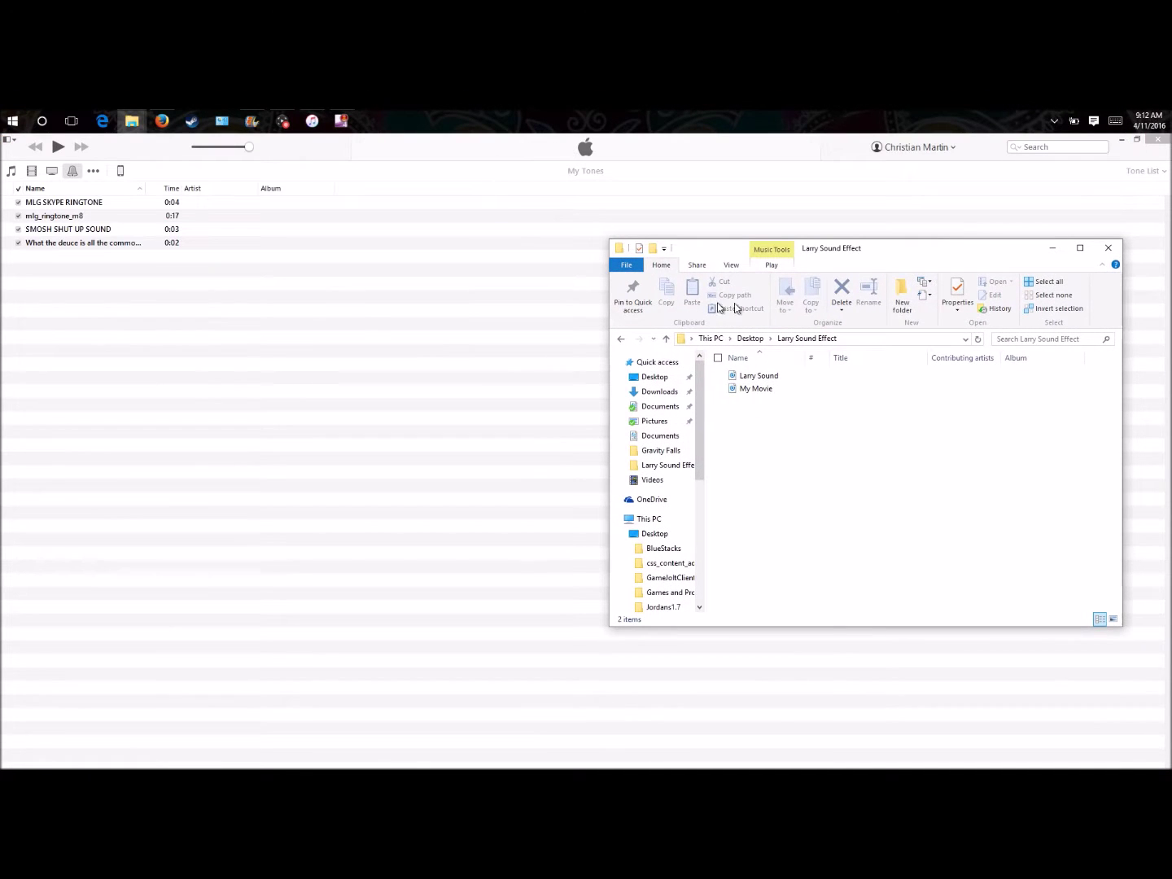
left_click(783, 379)
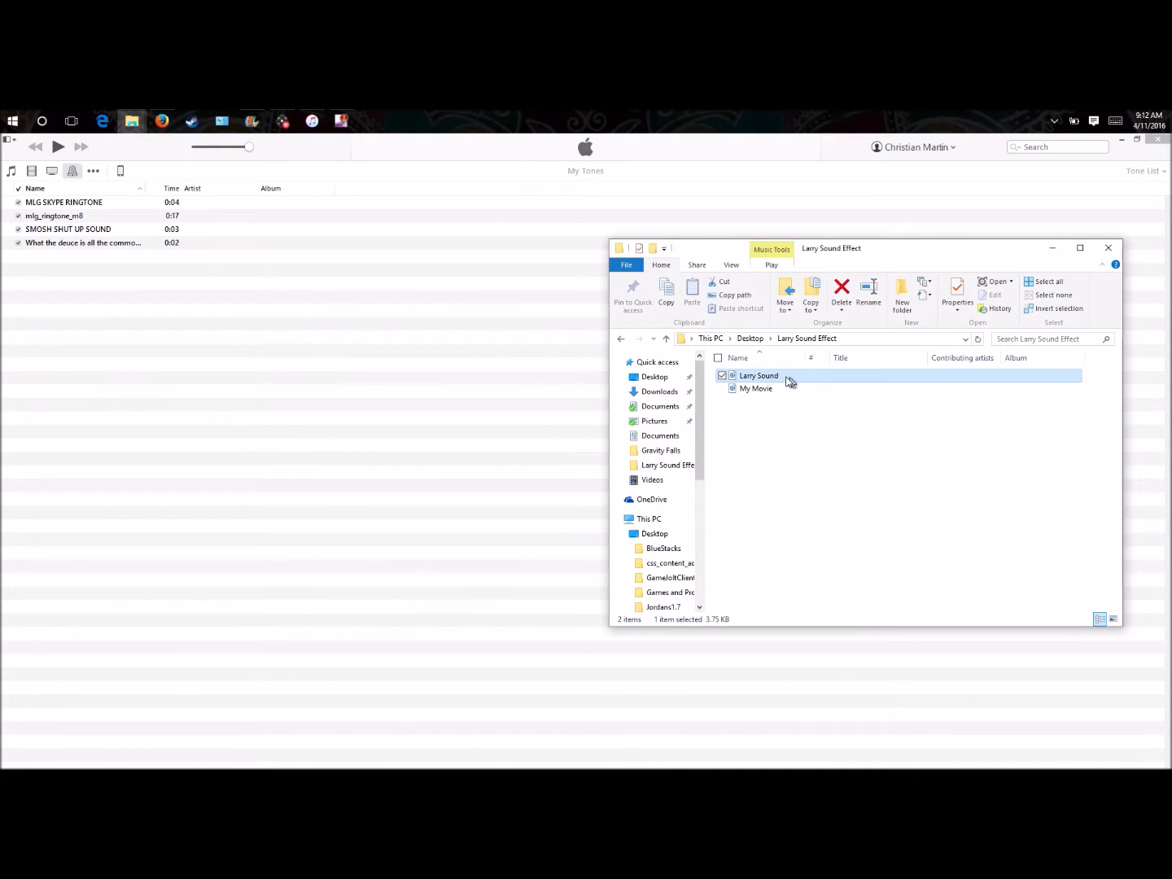
left_click_drag(783, 384, 69, 265)
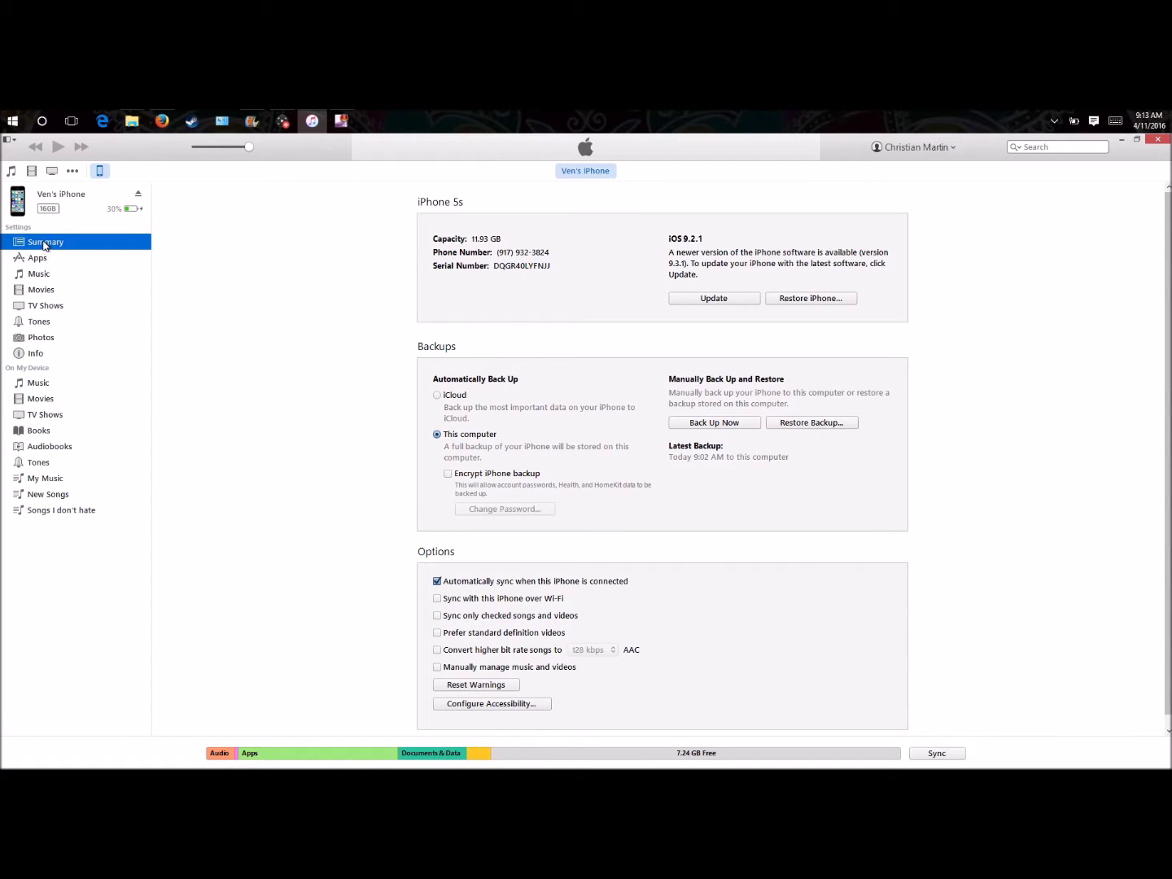
- Sync the iPhone's tones and tick 'Do not warn me again' on the missing-tone warning
left_click(39, 274)
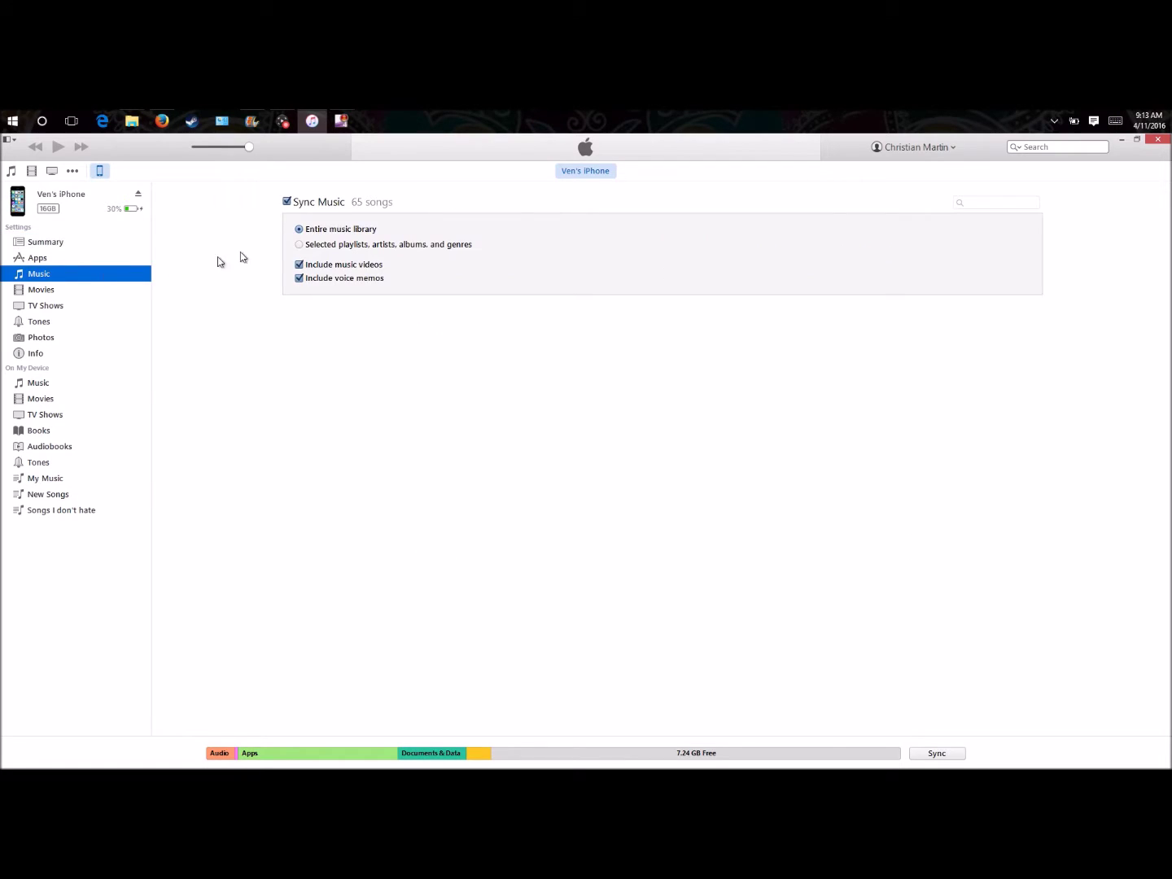
left_click(39, 324)
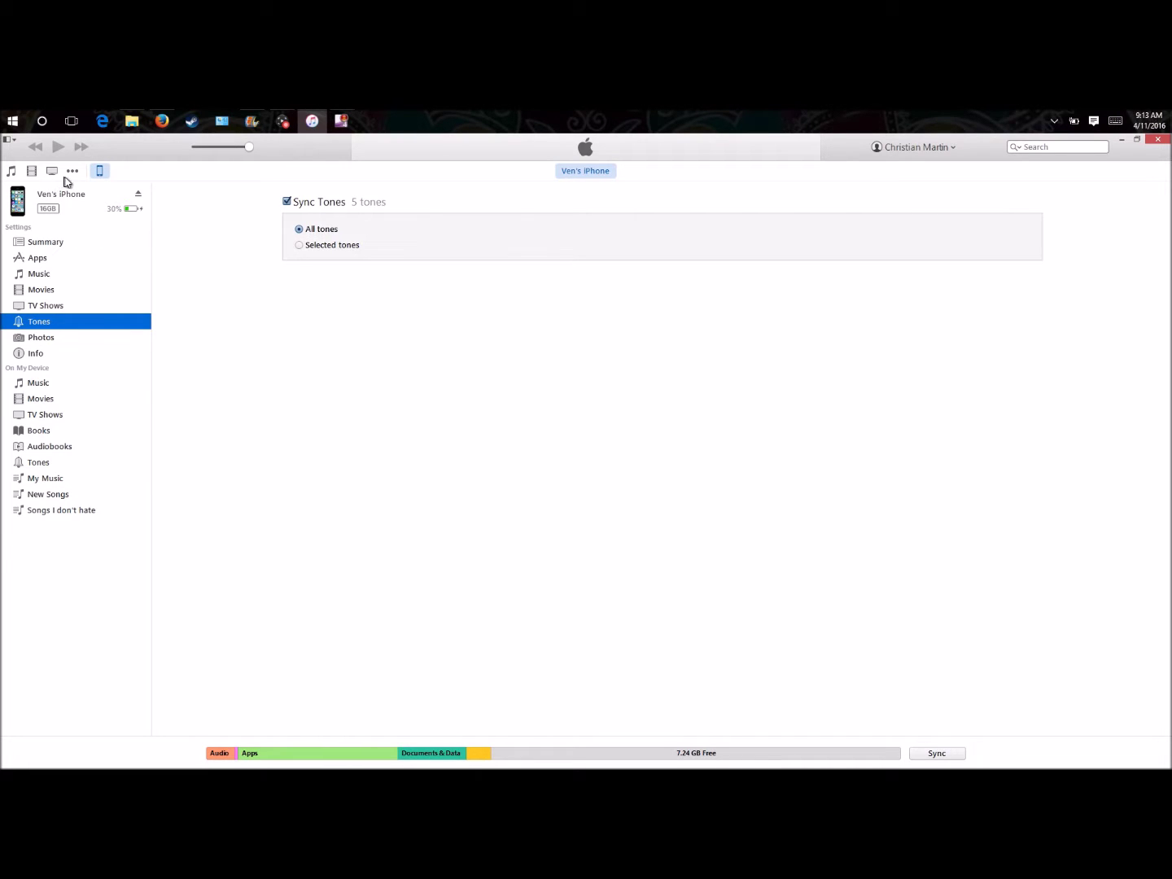
left_click(937, 754)
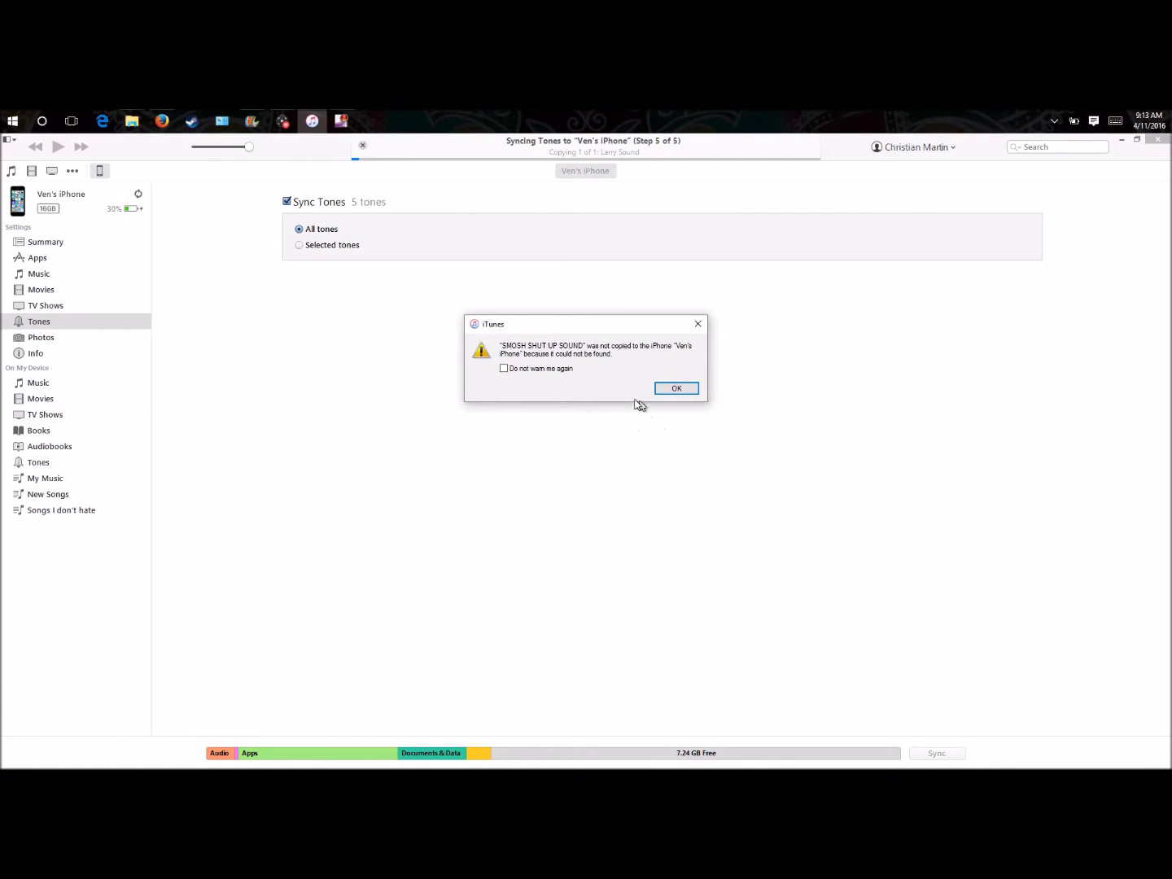
left_click(505, 369)
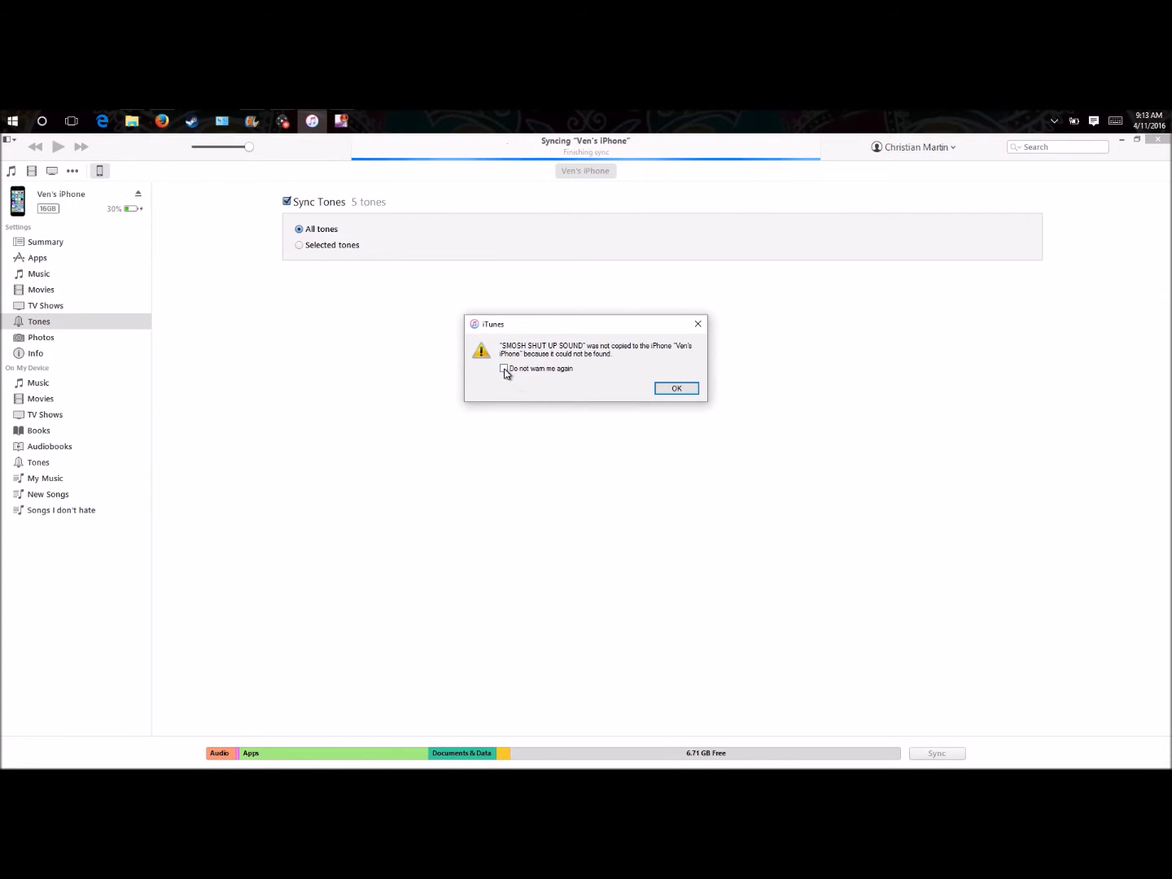
left_click(677, 389)
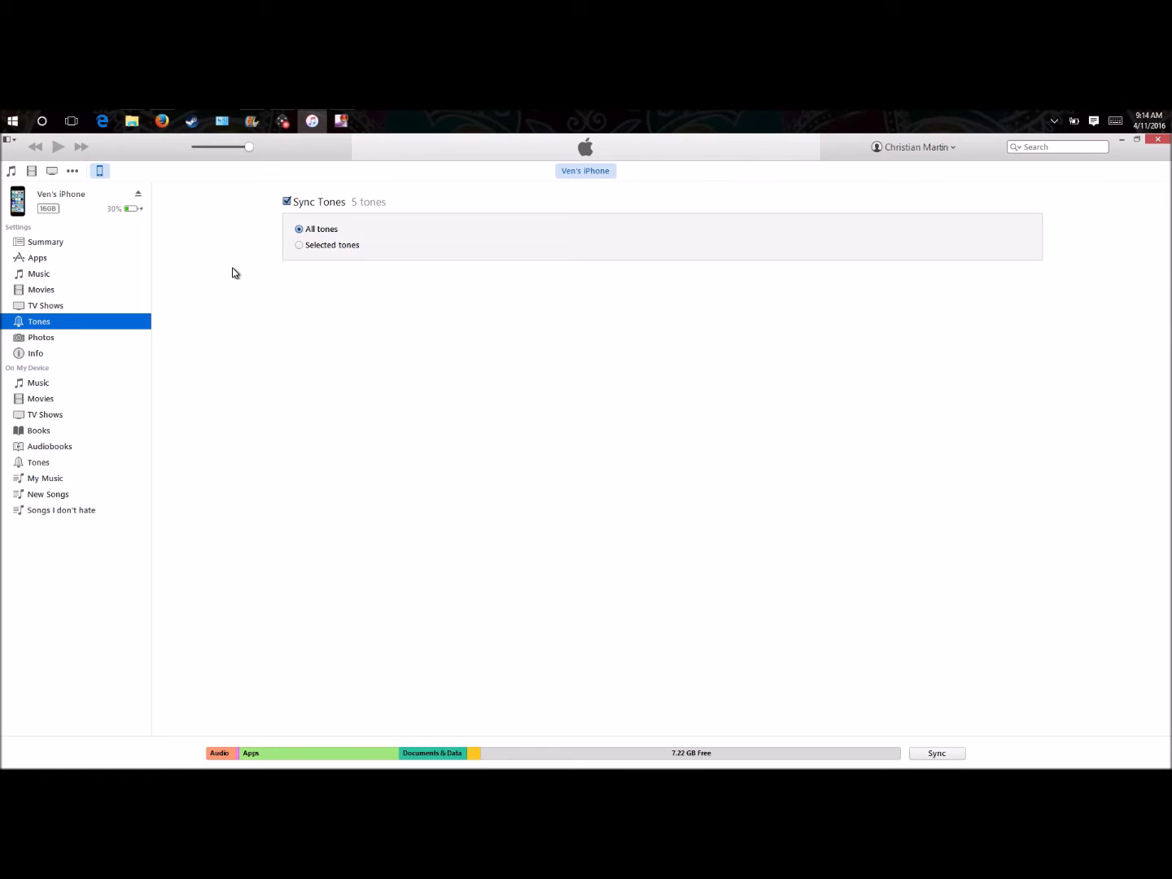
- Switch back to Windows Movie Maker showing the My Movie project
left_click(251, 121)
- Split the clip at 0:10 and remove the opening part
left_click(148, 491)
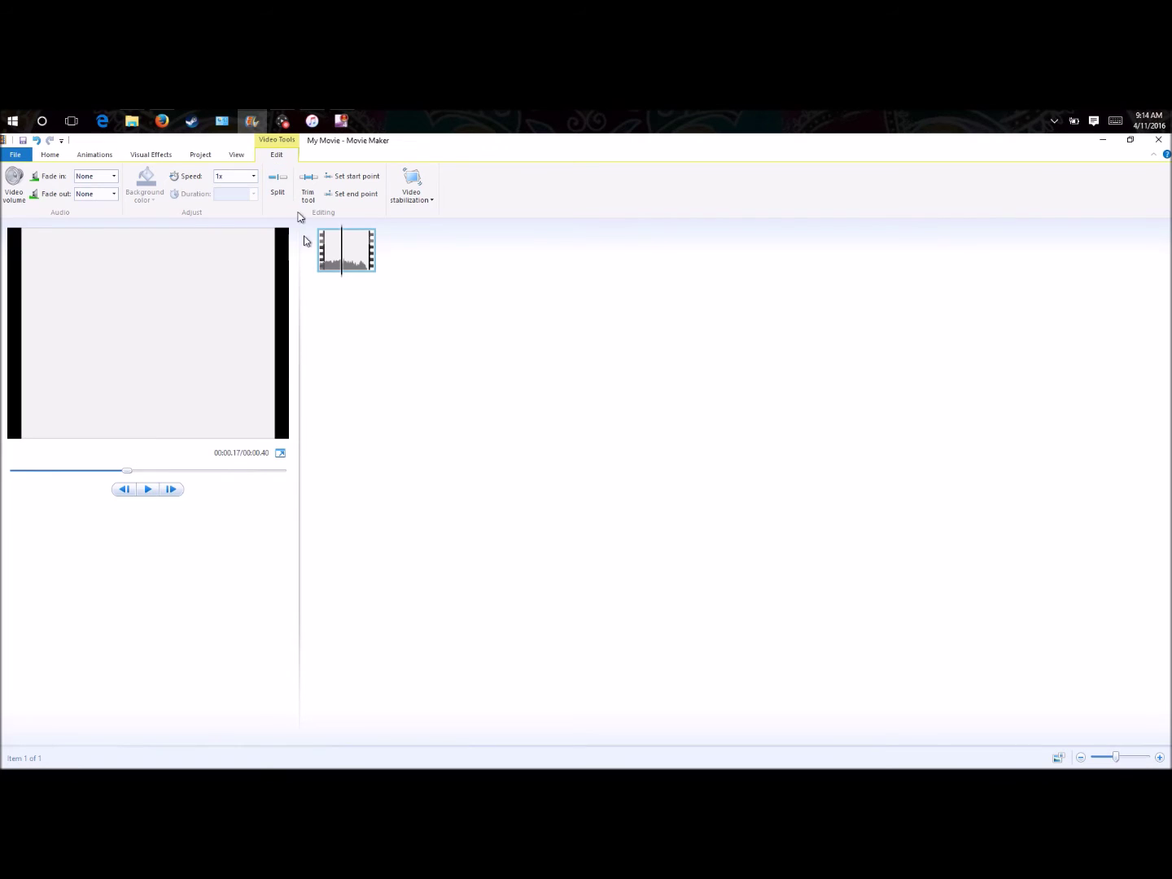
left_click_drag(123, 472, 73, 474)
right_click(371, 257)
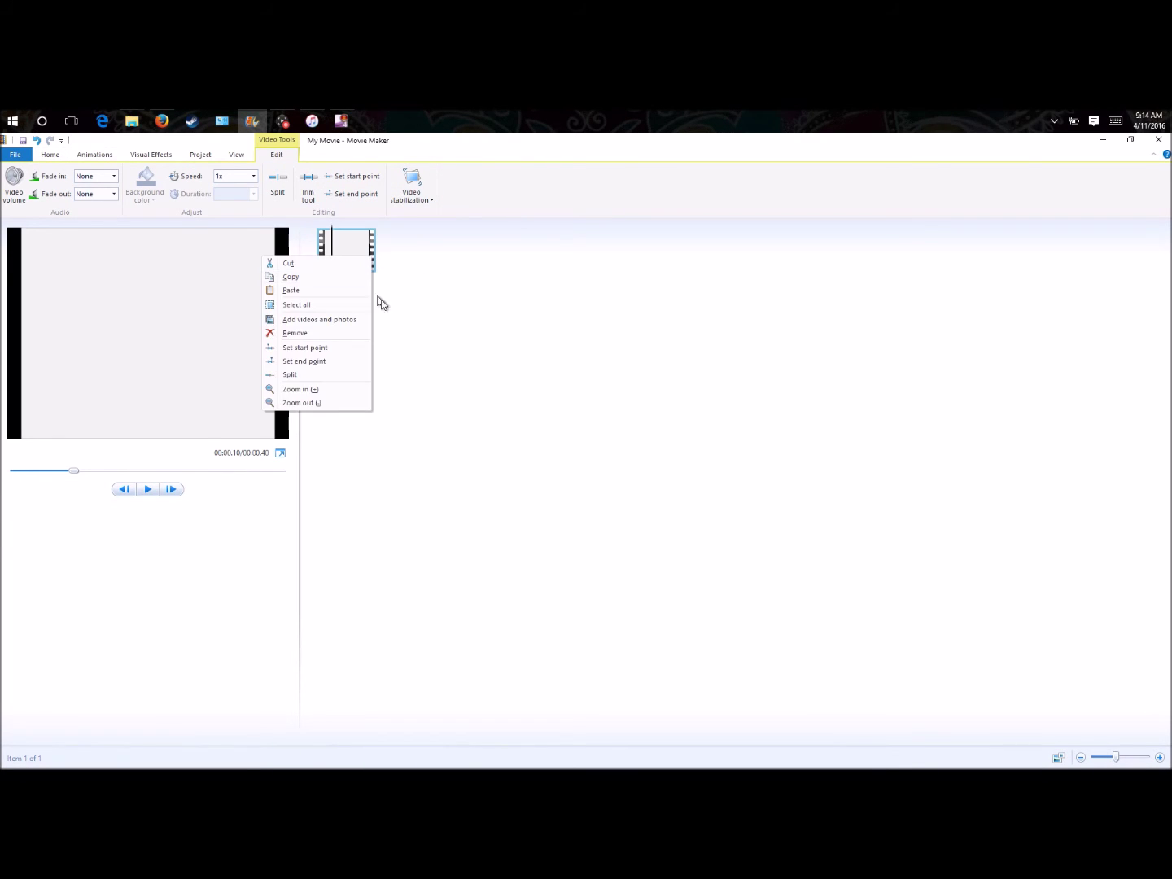
left_click(332, 193)
right_click(366, 253)
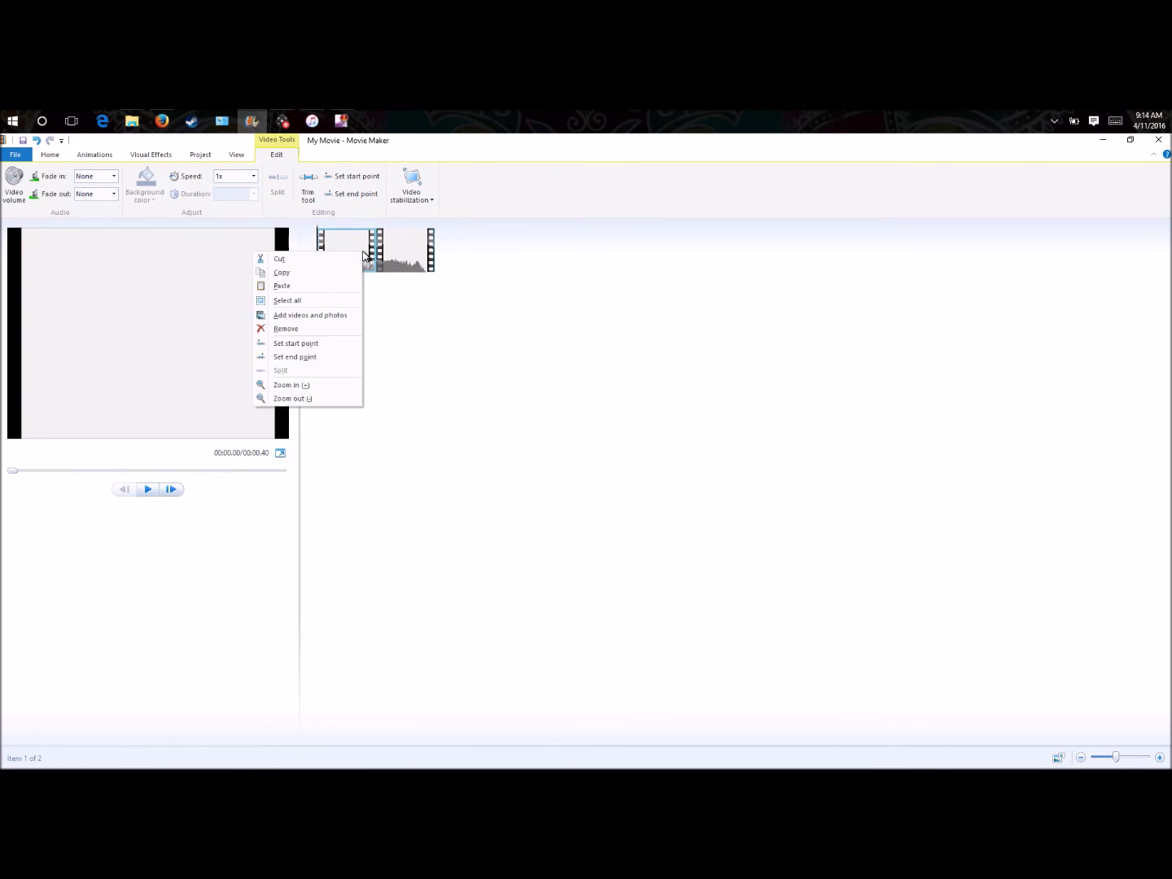
left_click(294, 330)
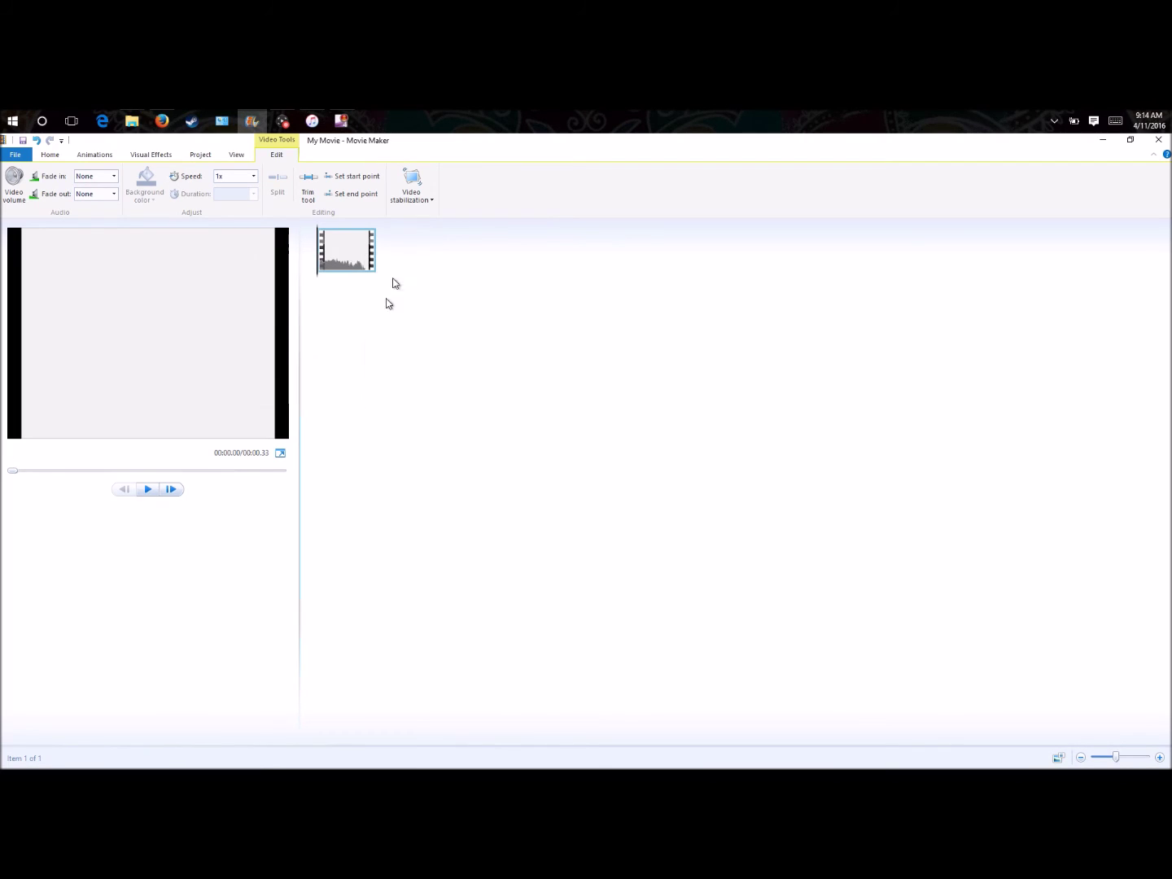
- Split at 0:23, remove the trailing part, and close Movie Maker without saving
left_click(149, 490)
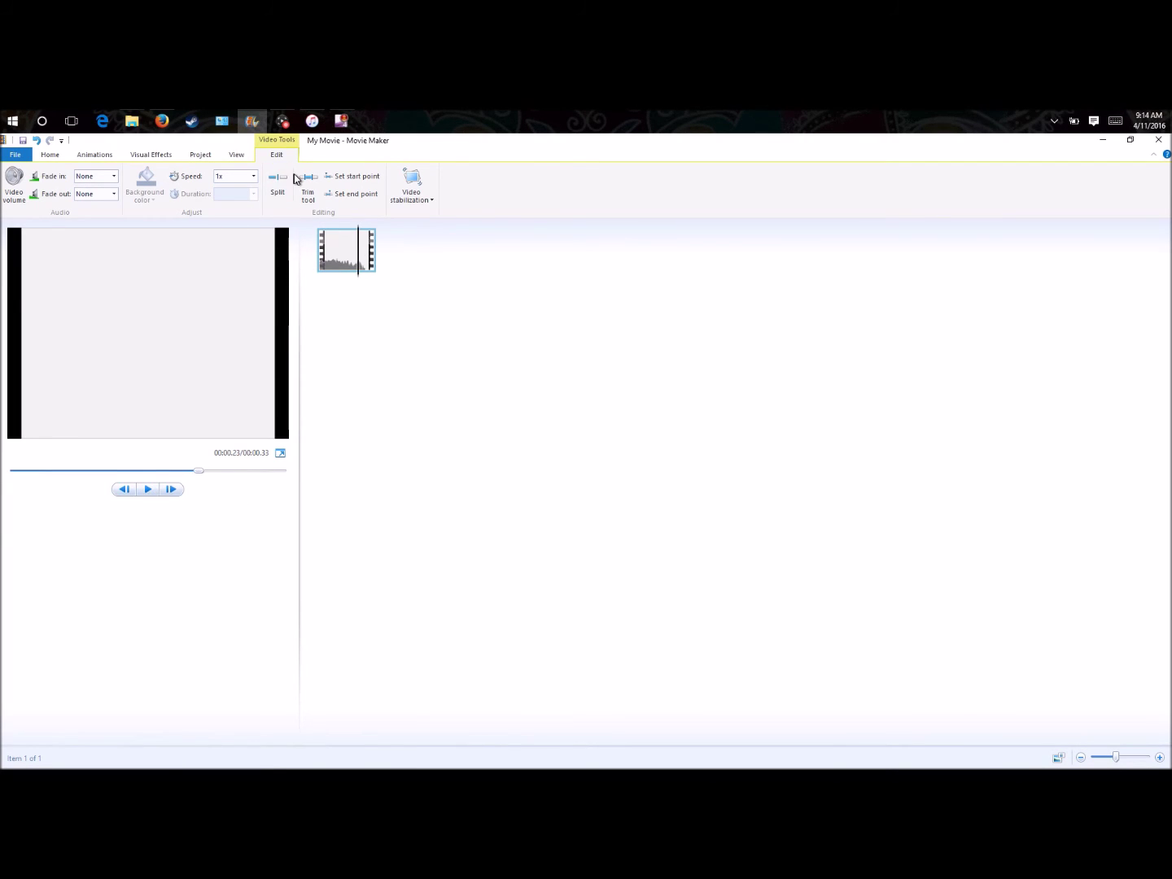
left_click(285, 179)
right_click(405, 244)
left_click(367, 326)
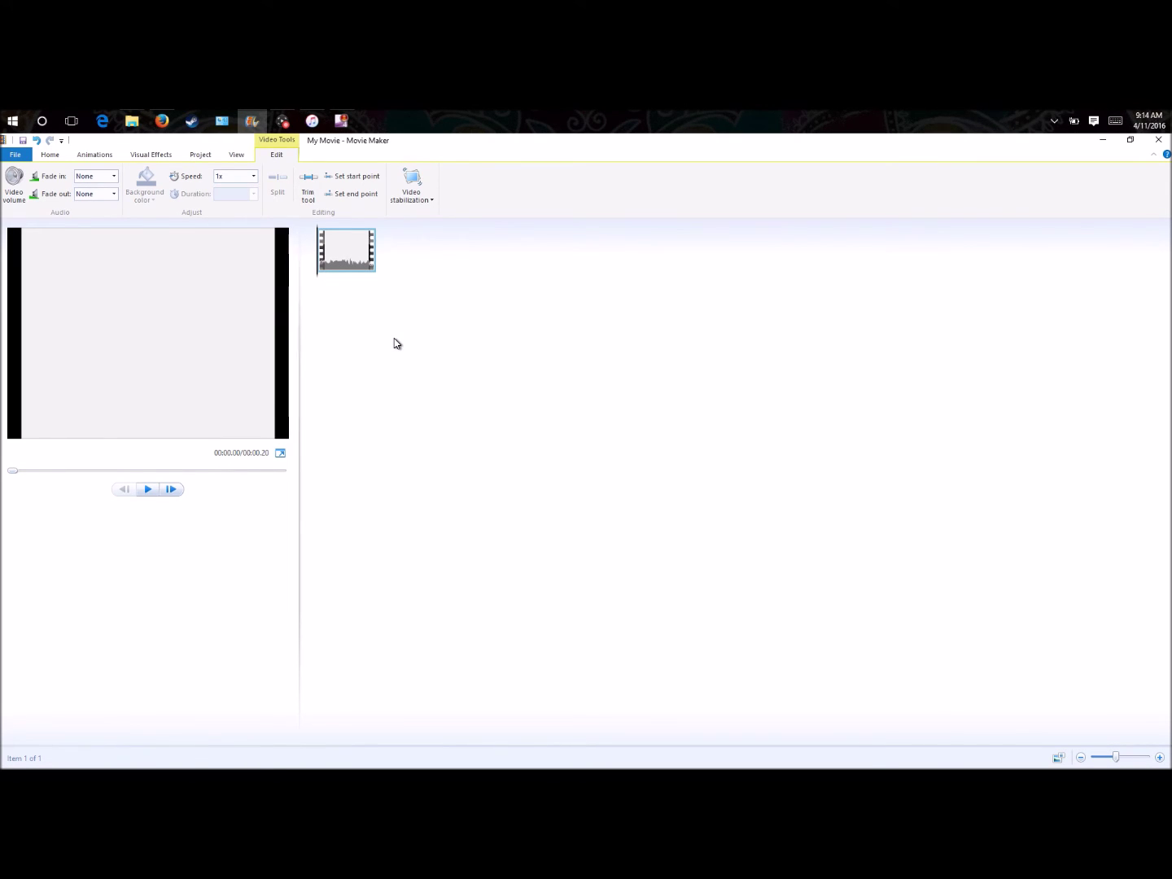
left_click(1157, 143)
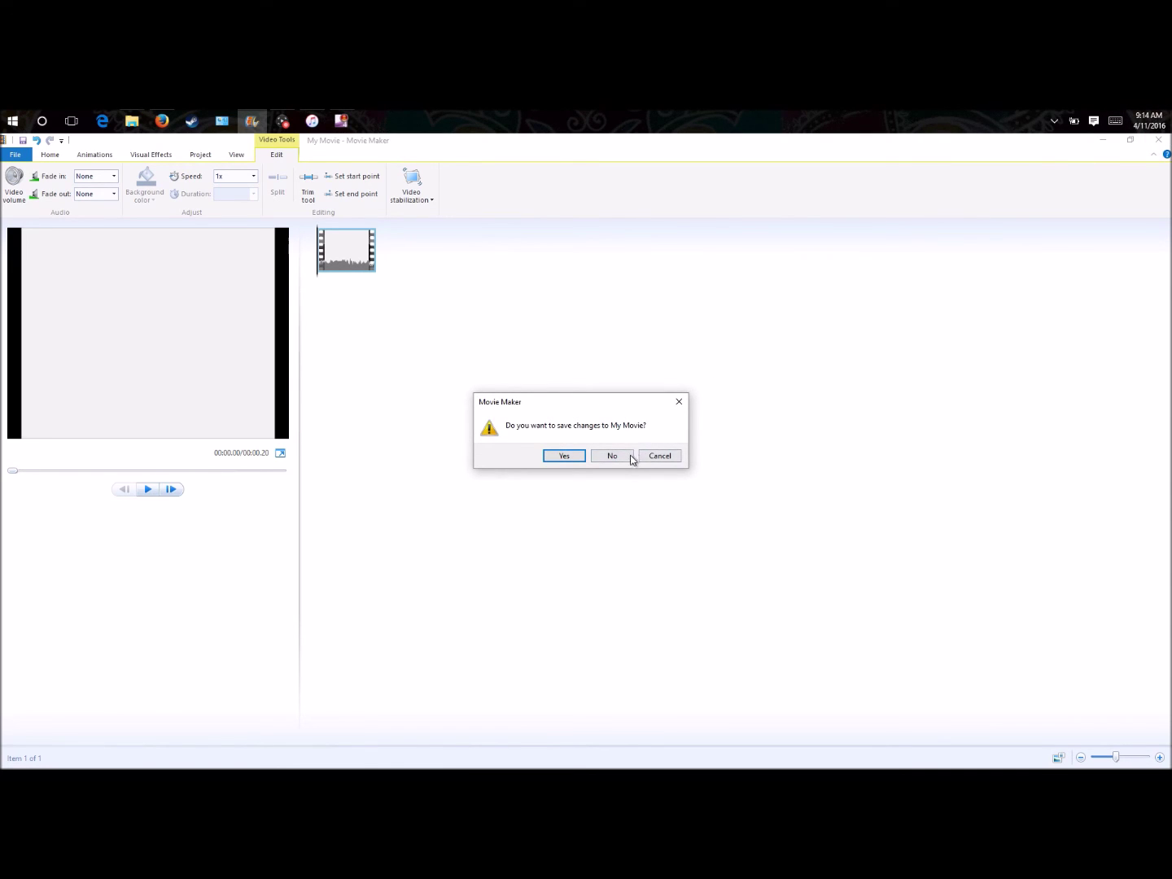
left_click(611, 456)
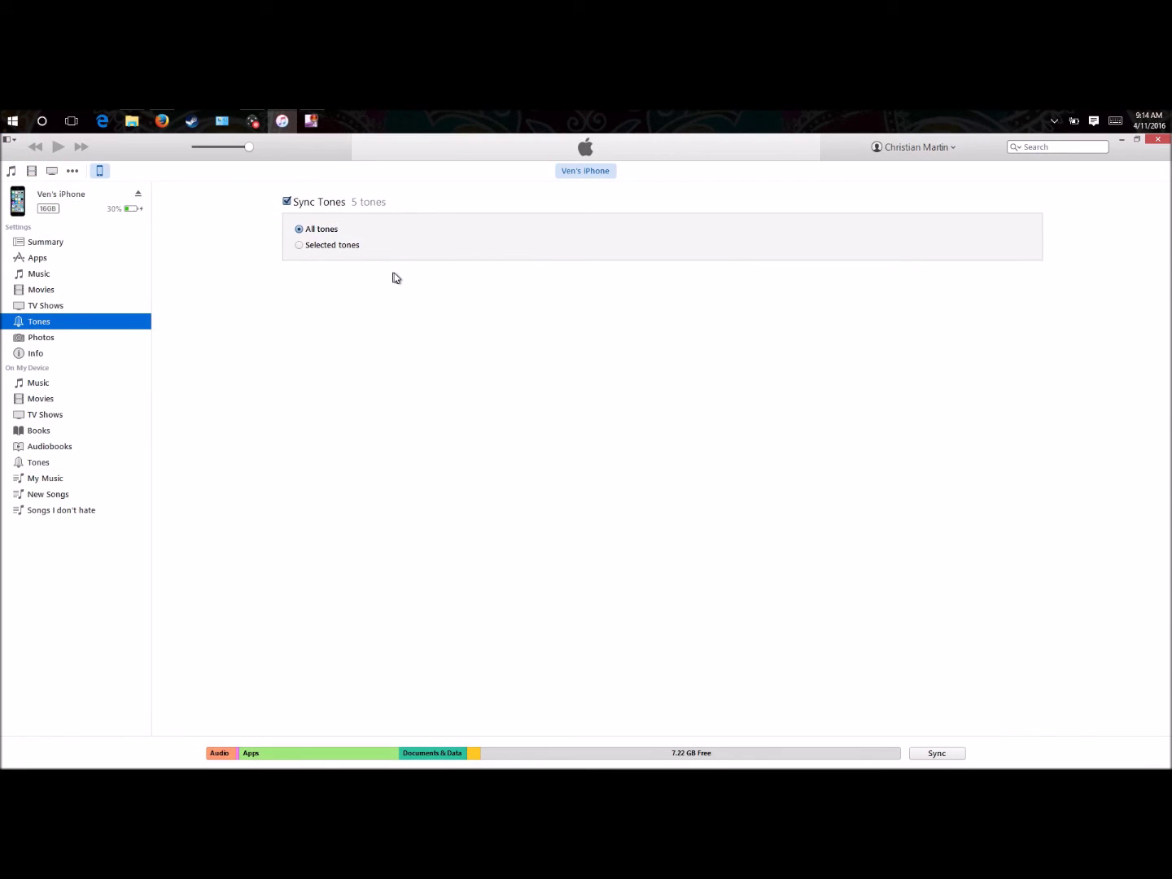